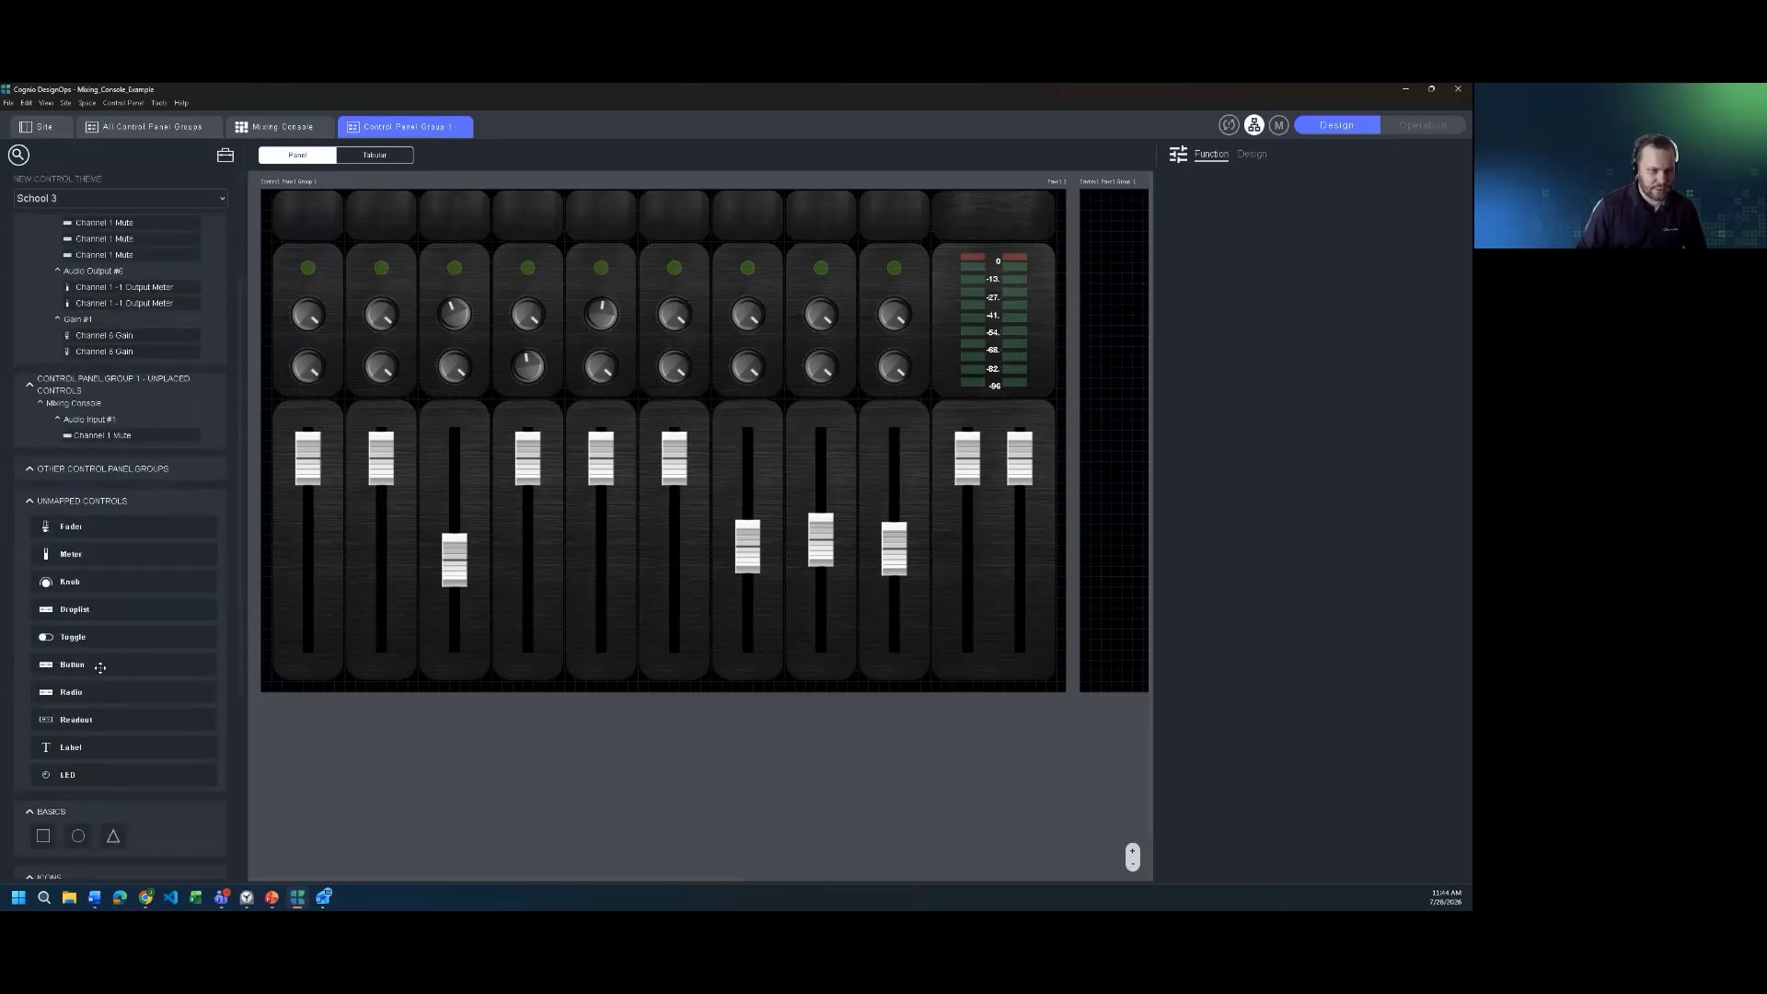
# Step: Add an unmapped button at the foot of the LIVE strip, in Navigation mode with the Navigate to Next Control Panel command
pyautogui.moveTo(100, 666); pyautogui.dragTo(1041, 678)
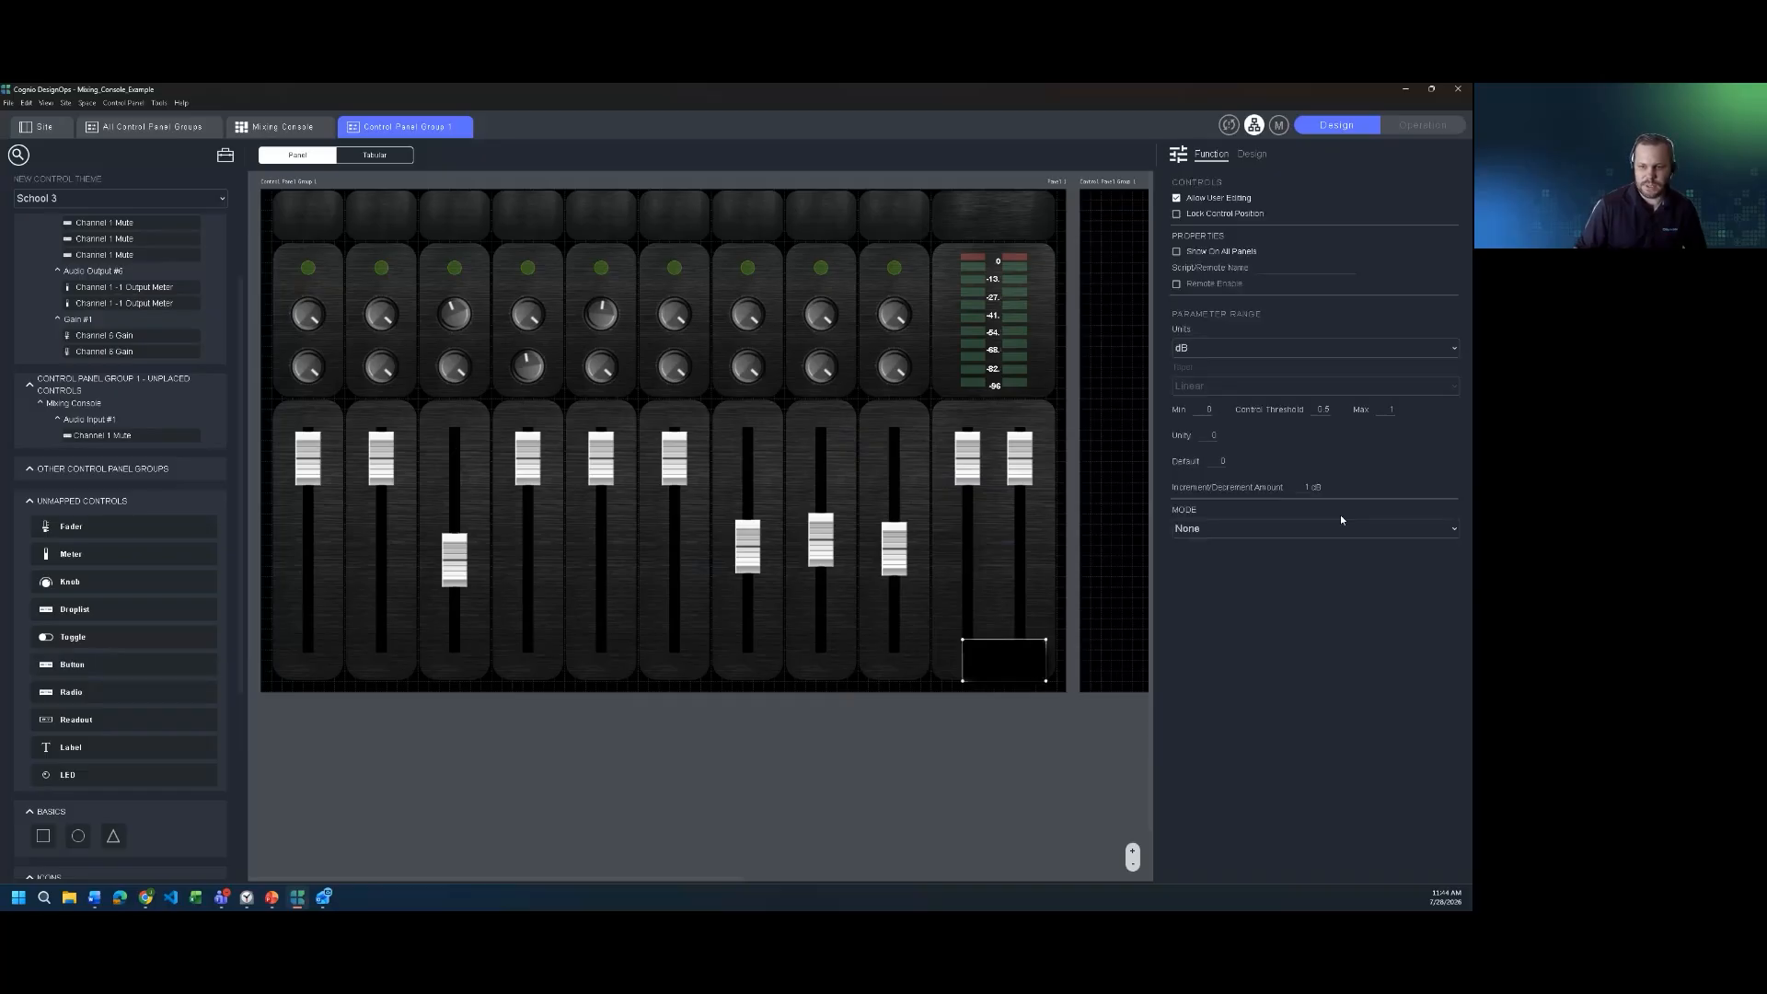
pyautogui.click(1321, 530)
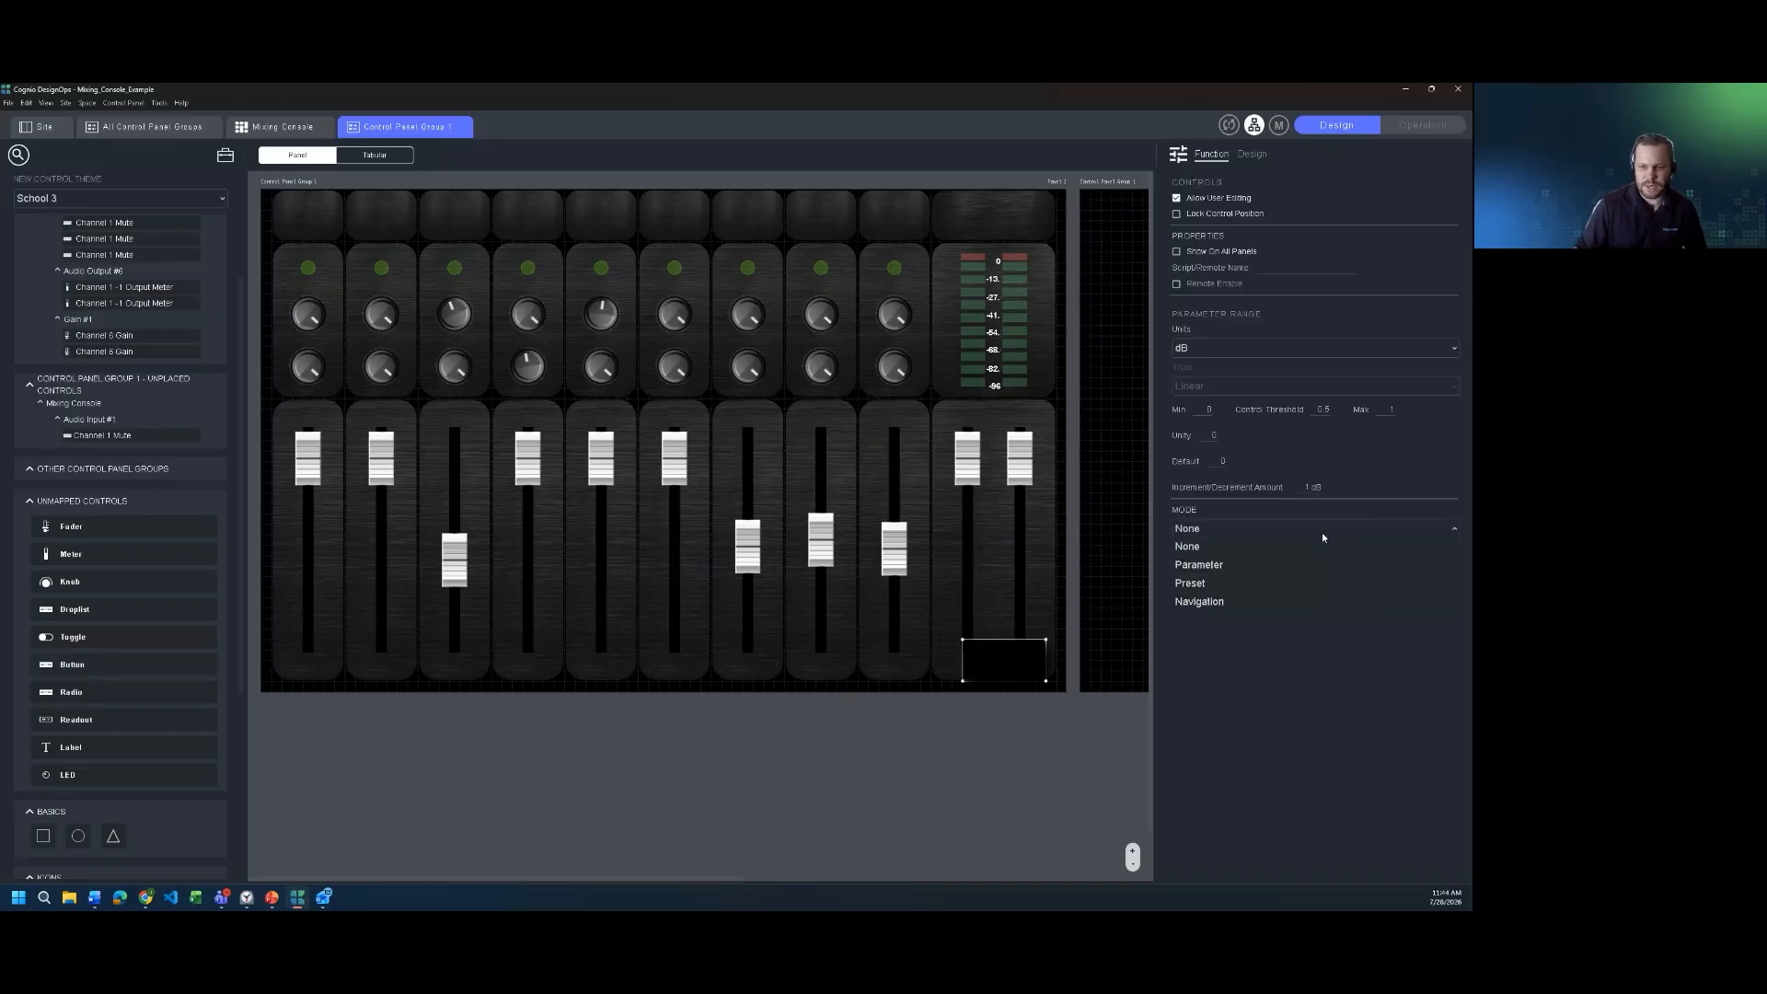
pyautogui.click(1234, 602)
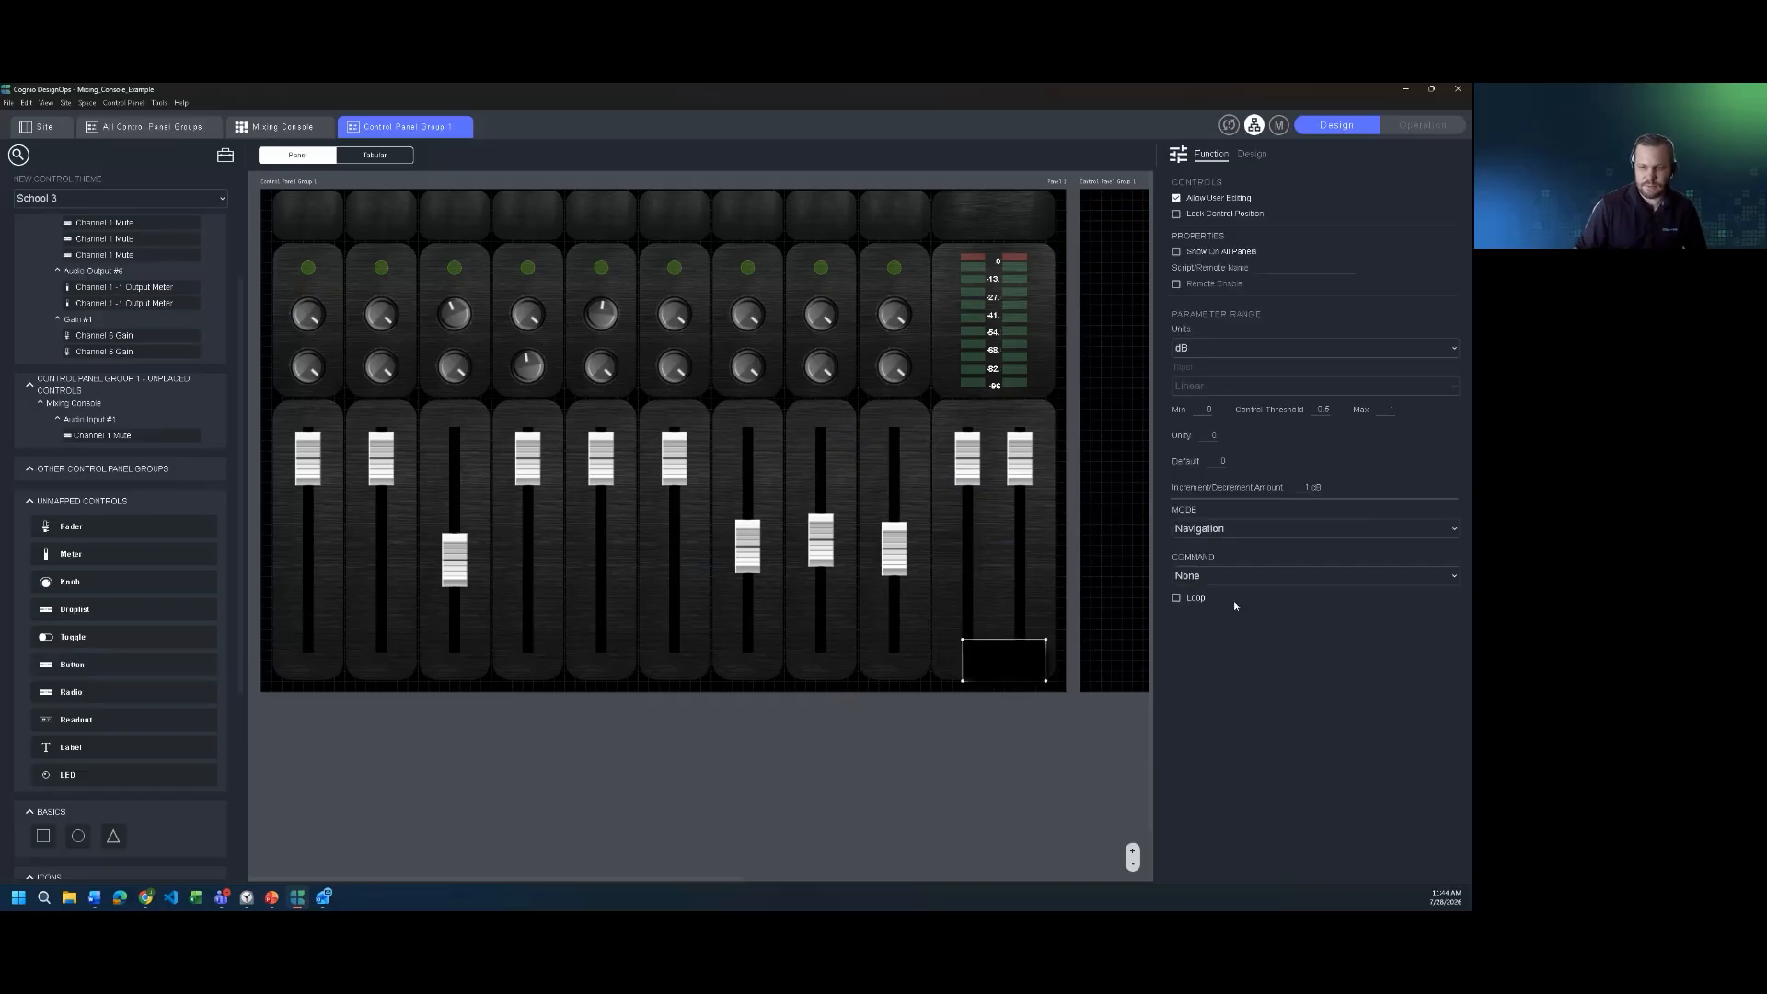
pyautogui.click(1273, 576)
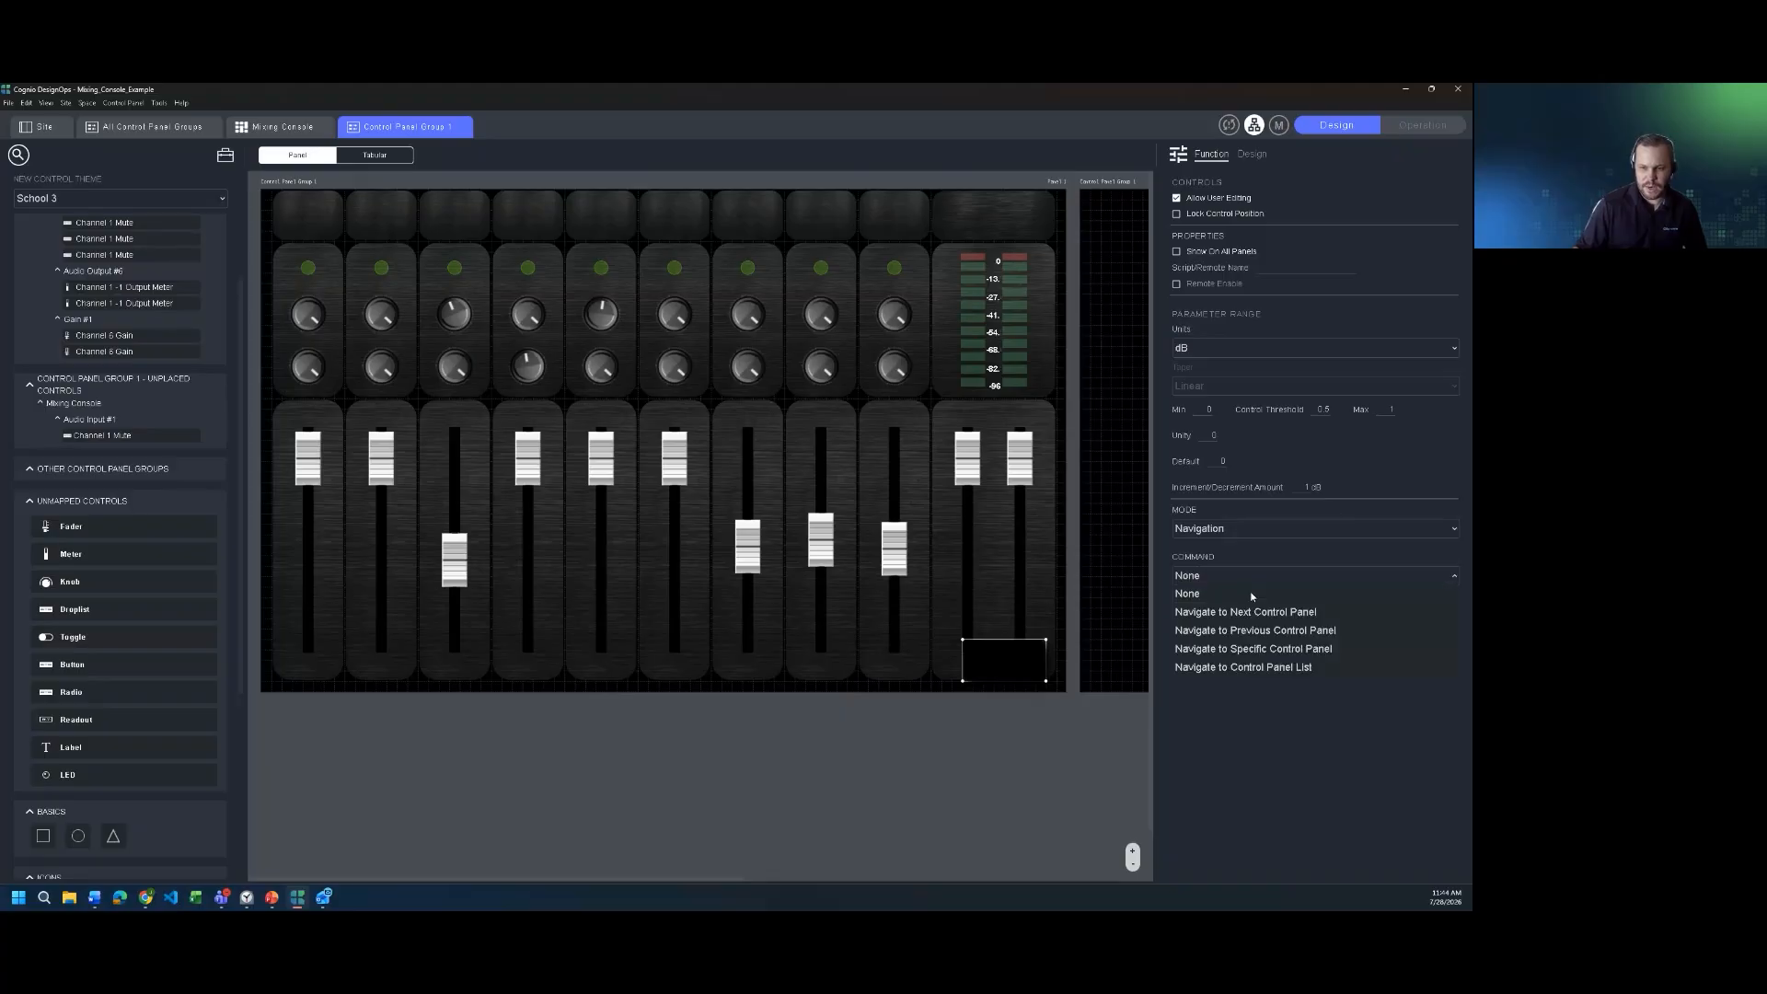
pyautogui.click(1311, 651)
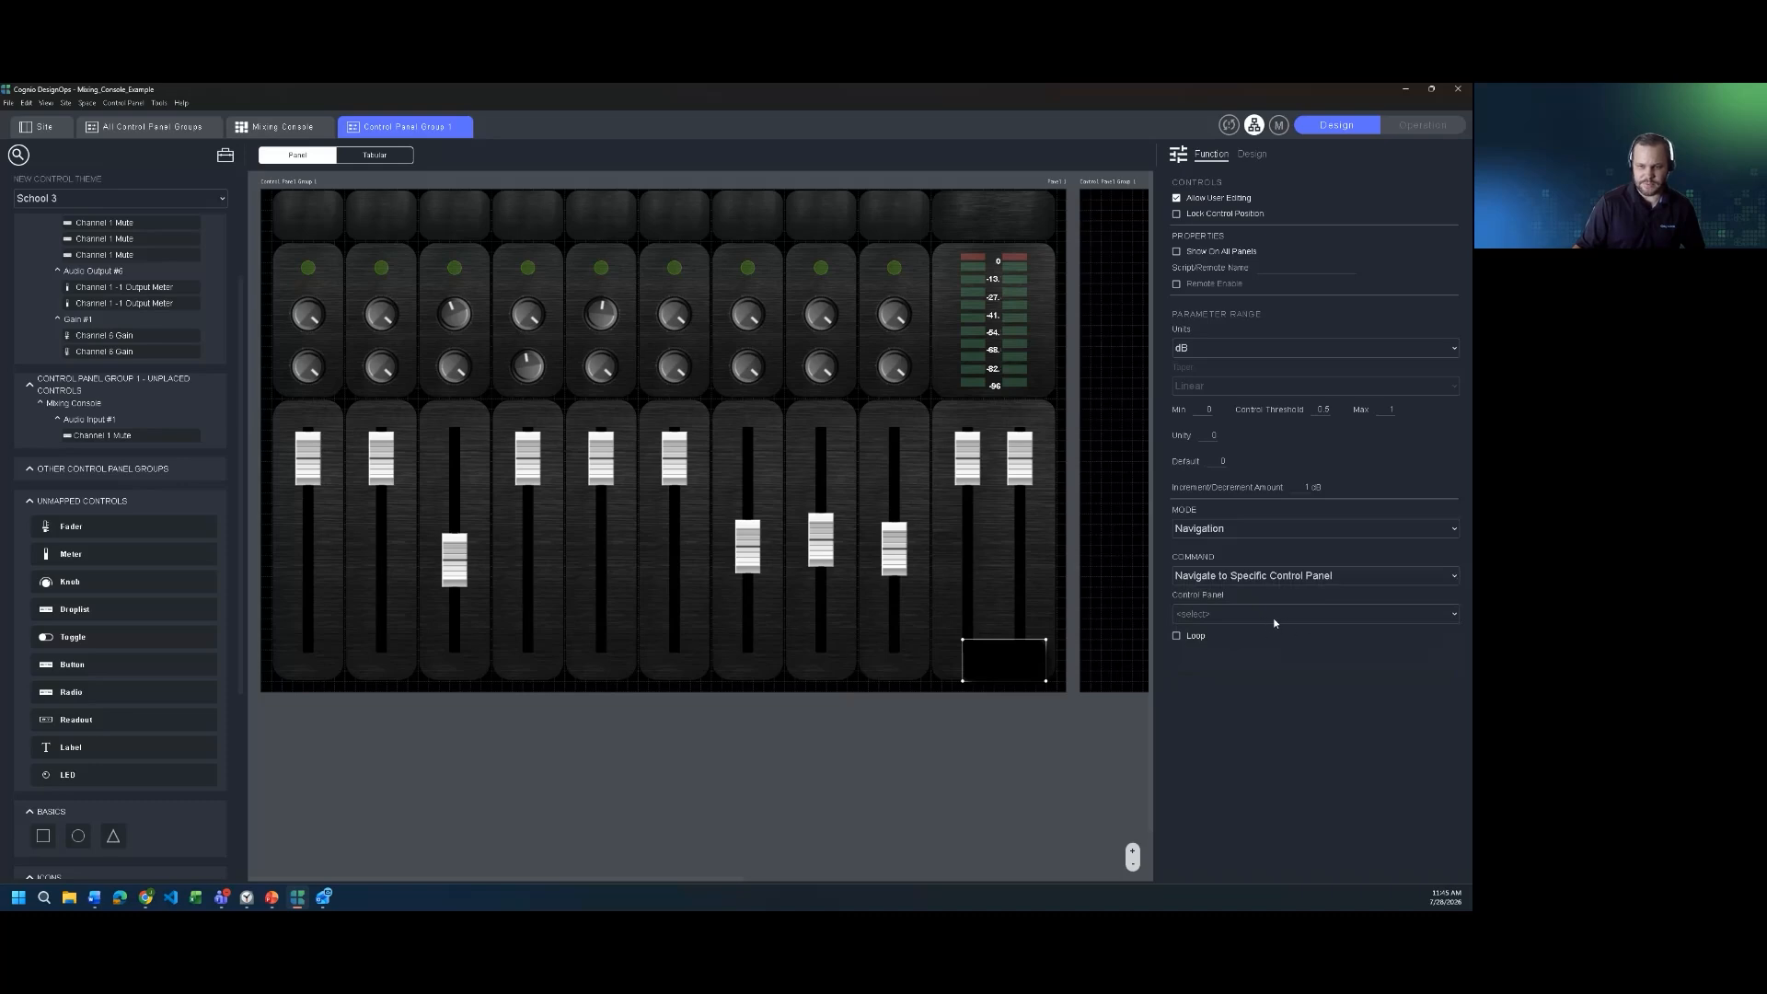
pyautogui.click(1301, 576)
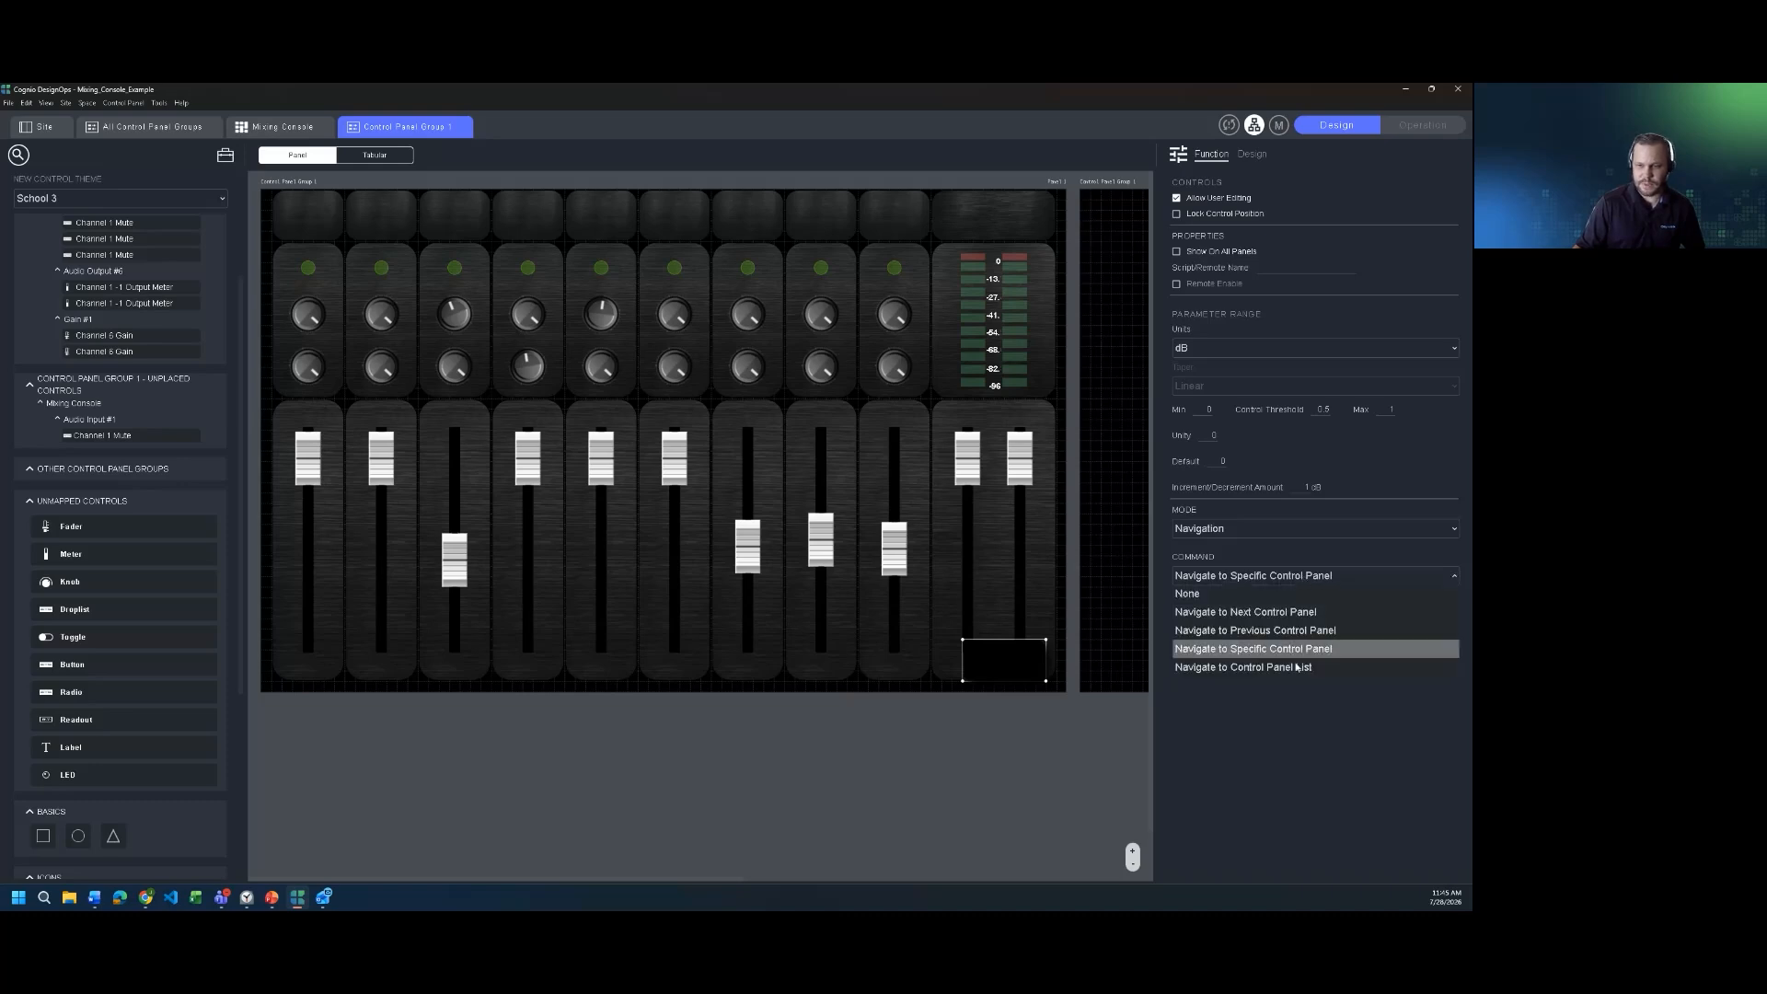
pyautogui.click(1295, 613)
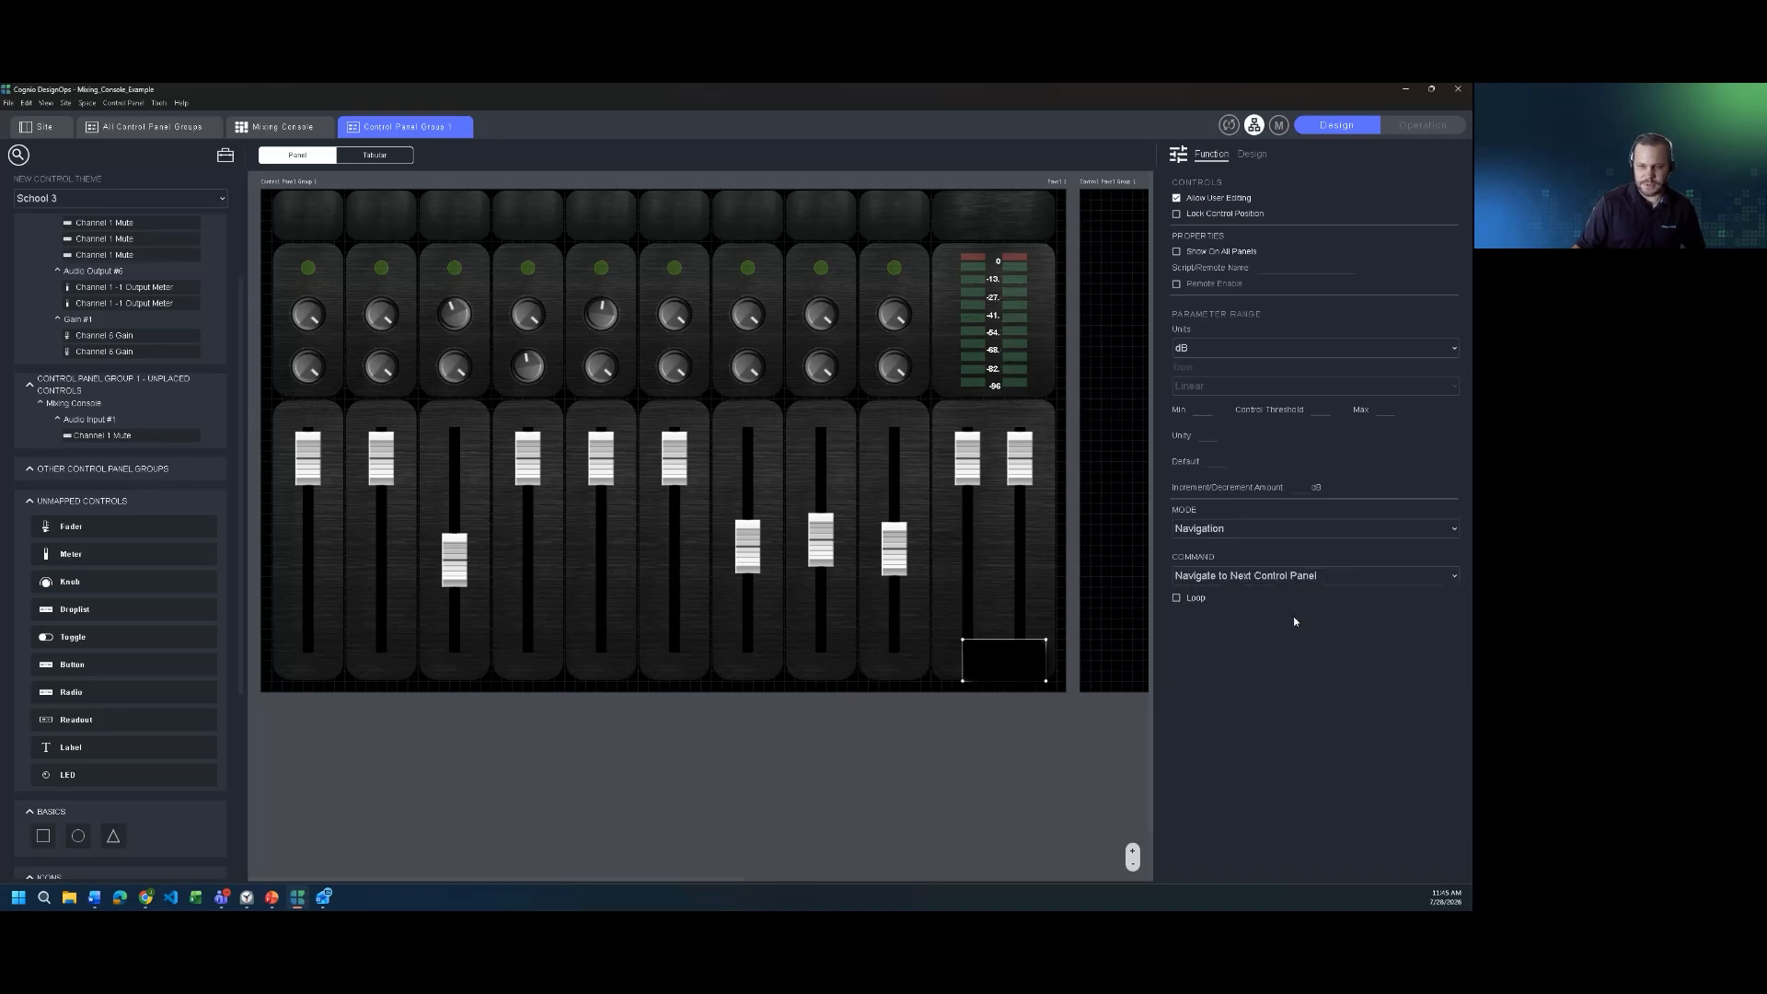
# Step: Test the navigation button in Operation mode and return to Design mode
pyautogui.click(1416, 135)
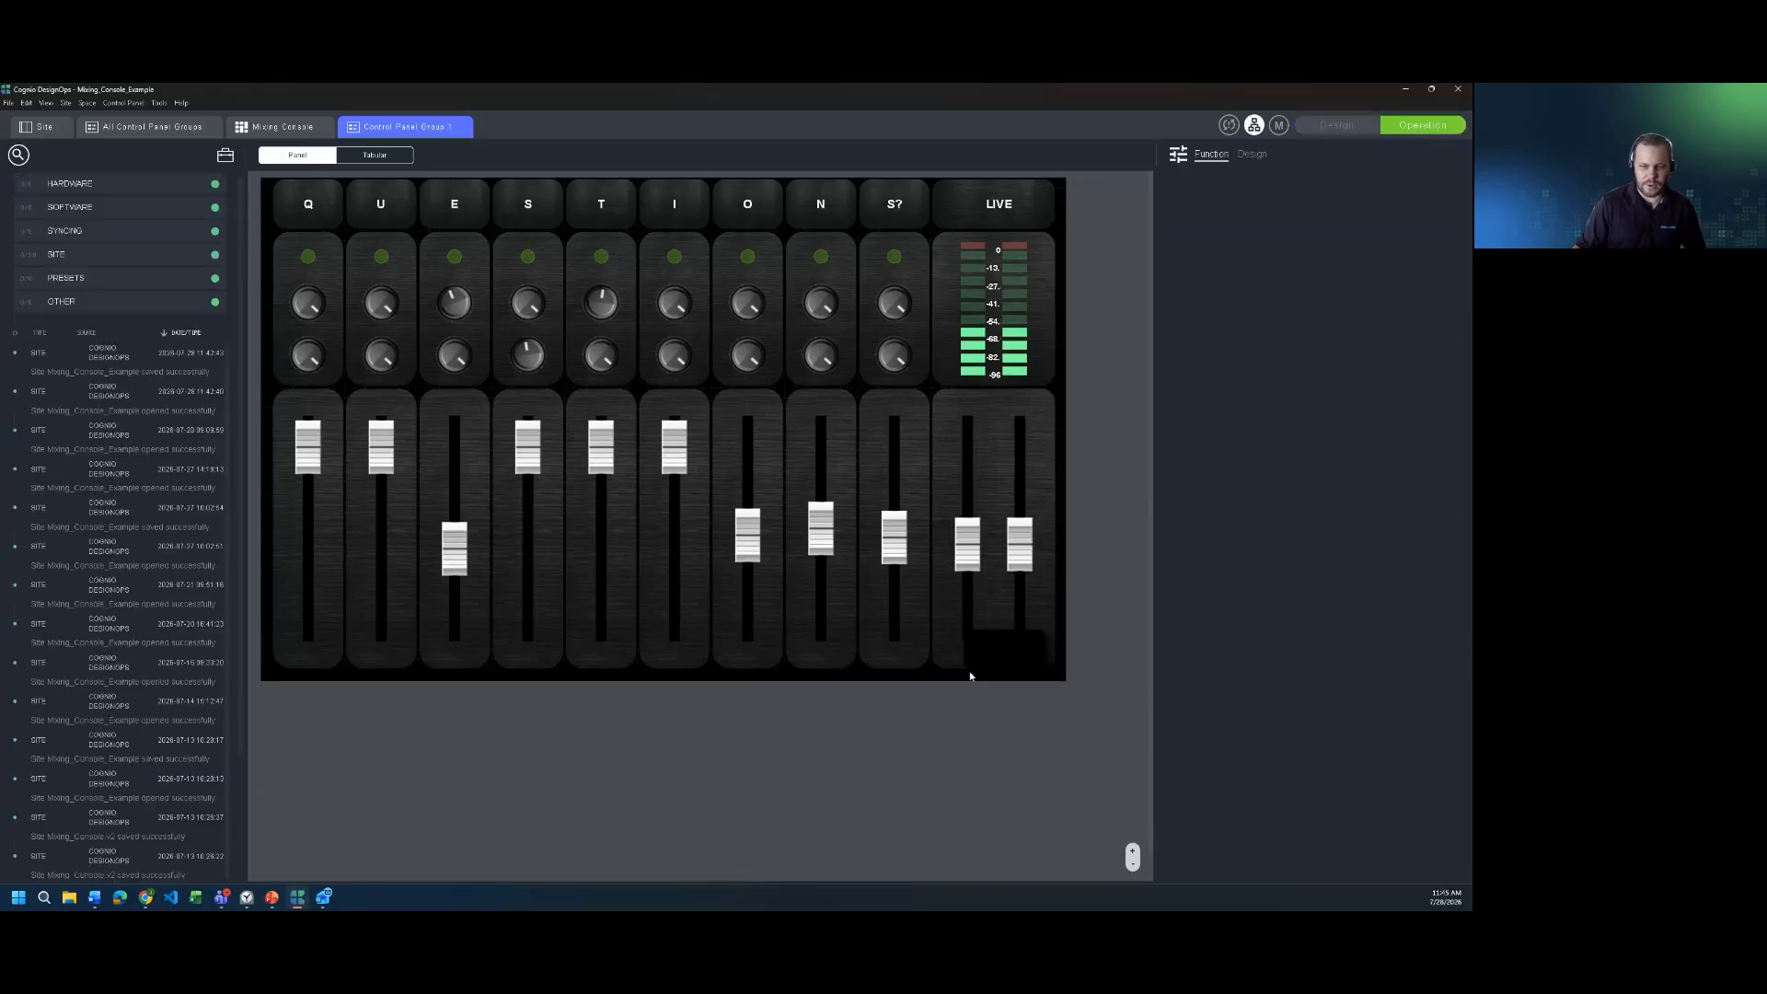
pyautogui.click(1023, 649)
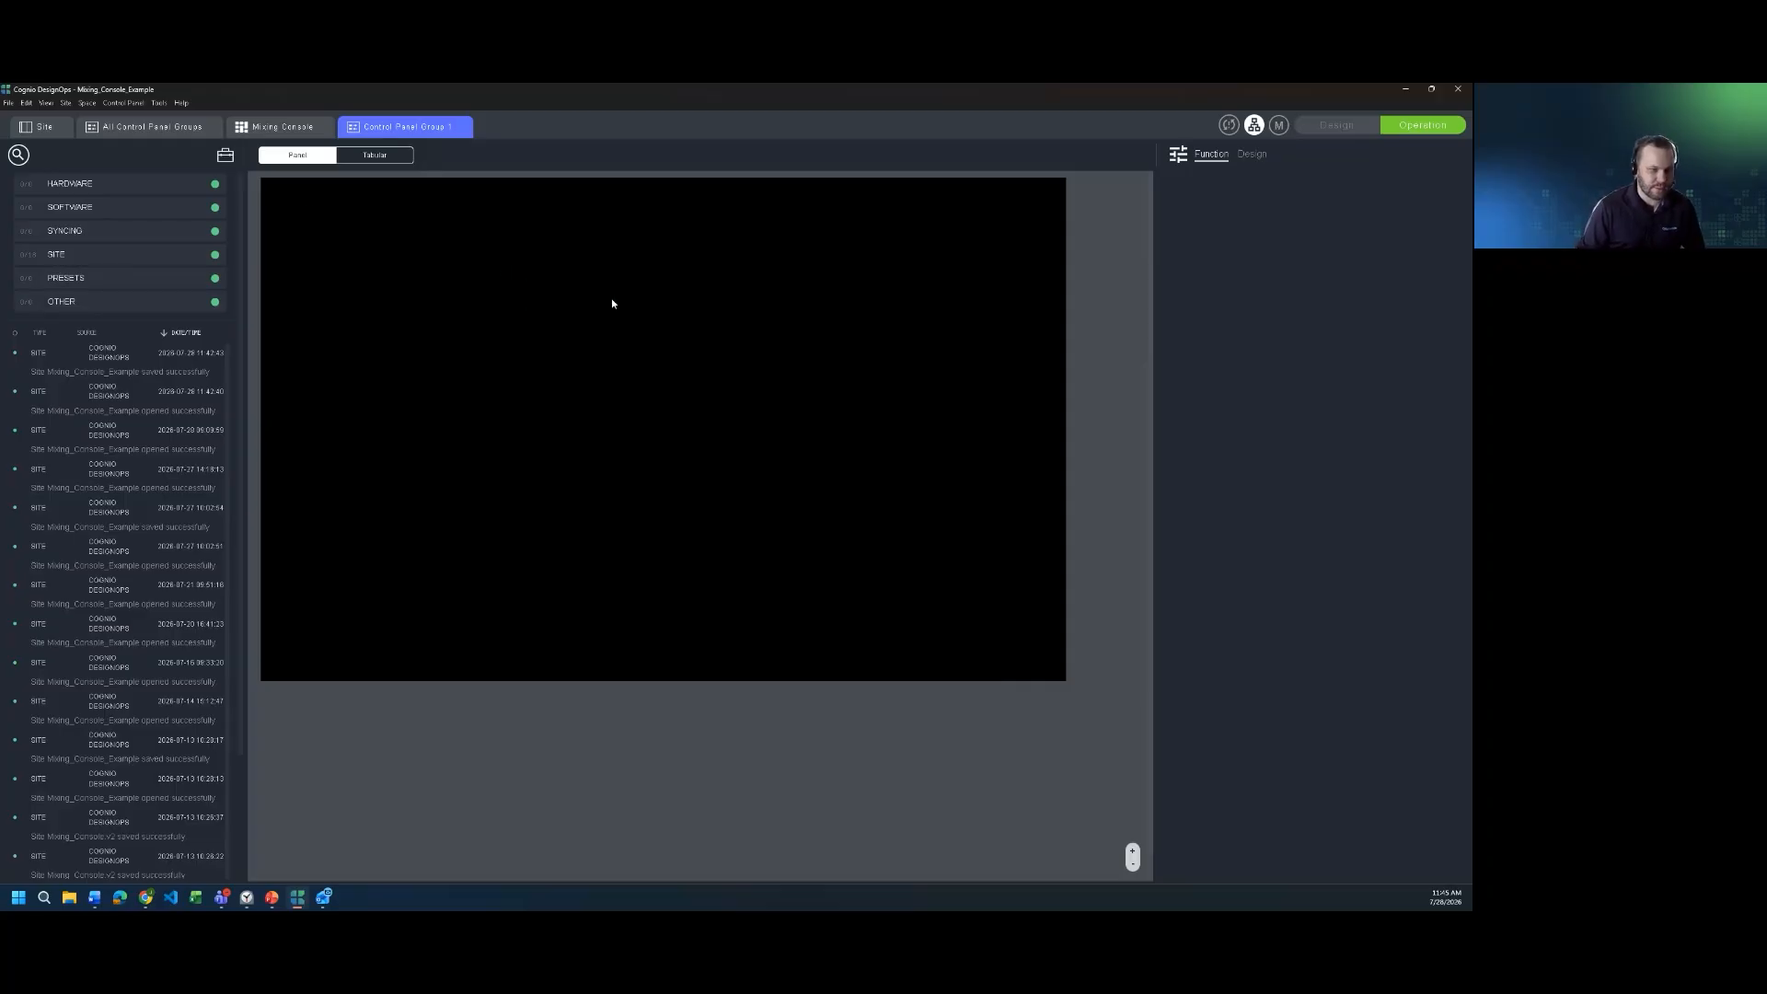
pyautogui.click(1336, 124)
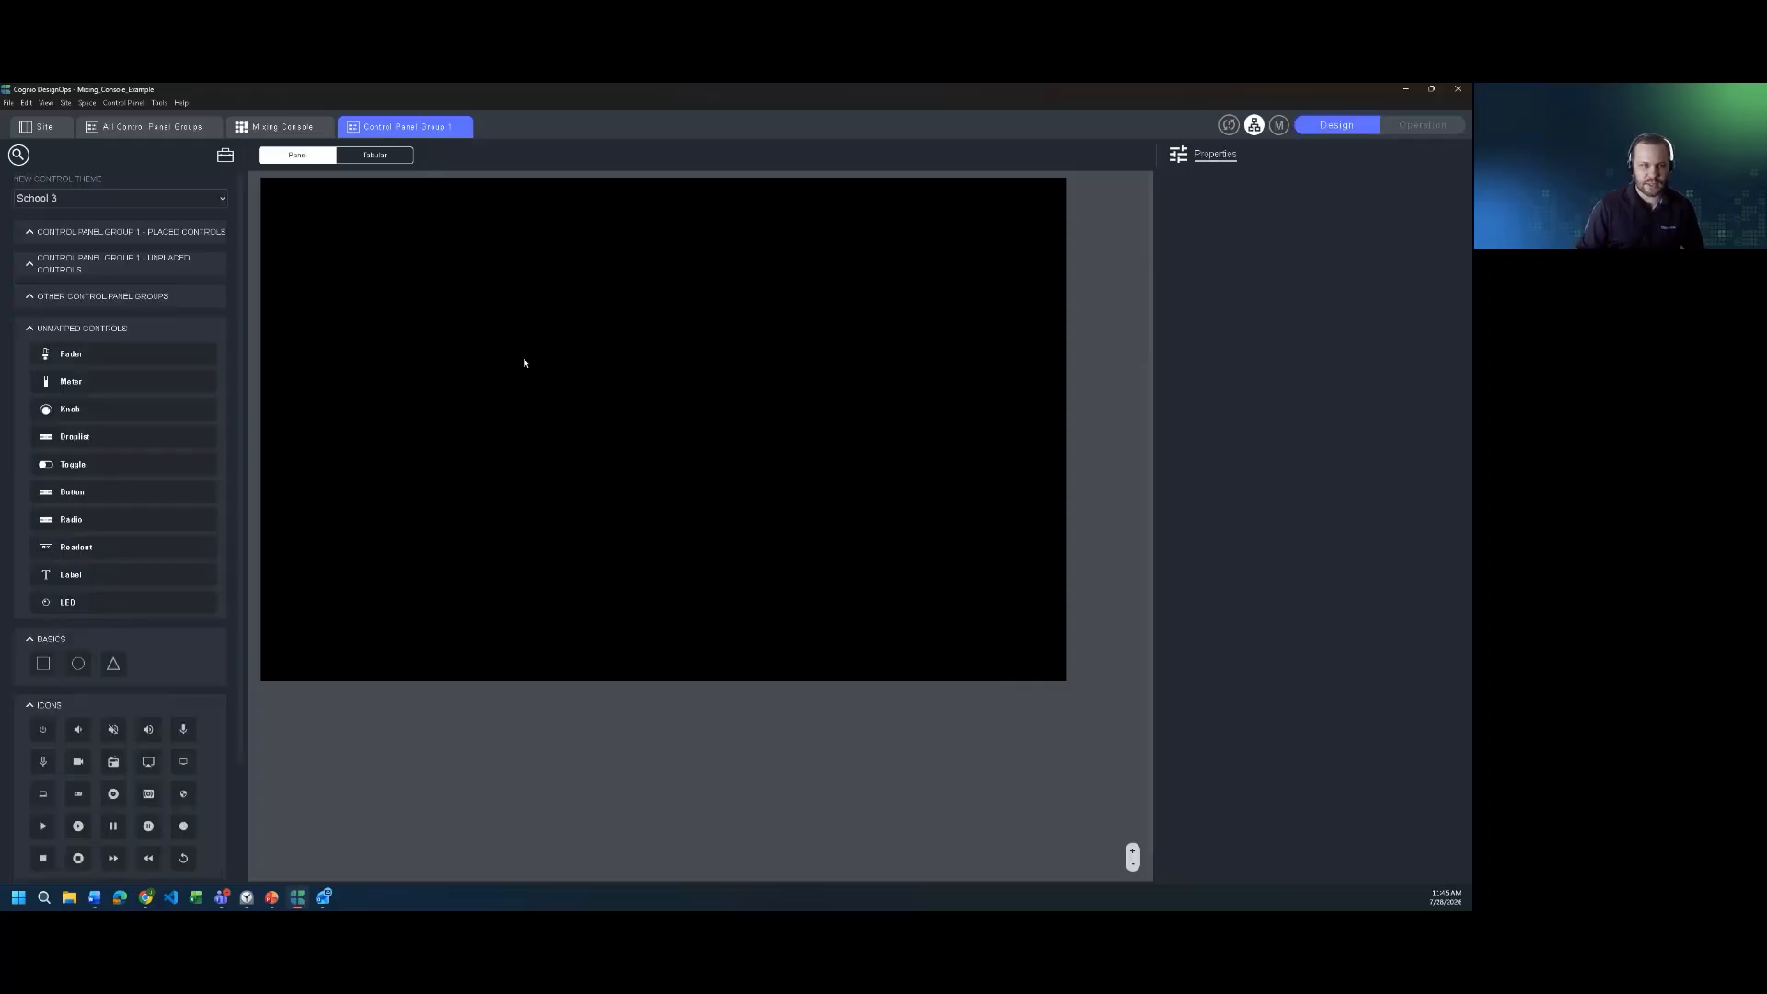
# Step: Review the navigation button's mode options, shift it up on the LIVE strip, and delete it
pyautogui.click(997, 672)
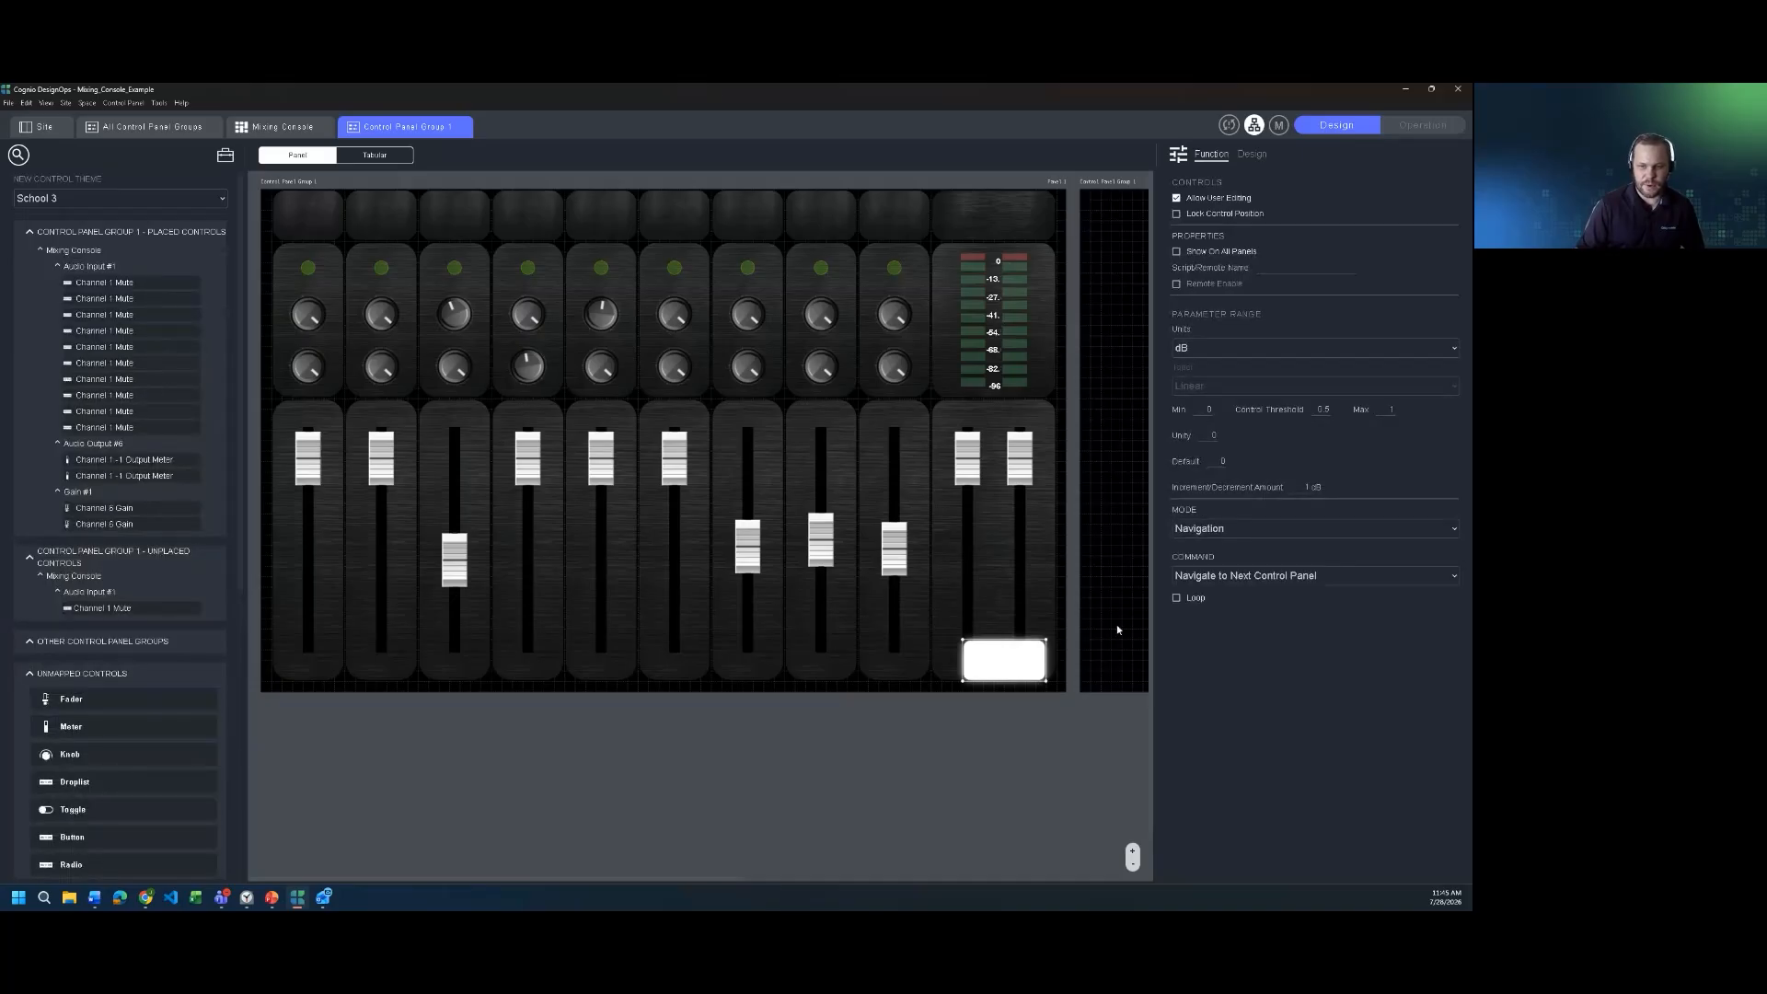
pyautogui.click(1266, 526)
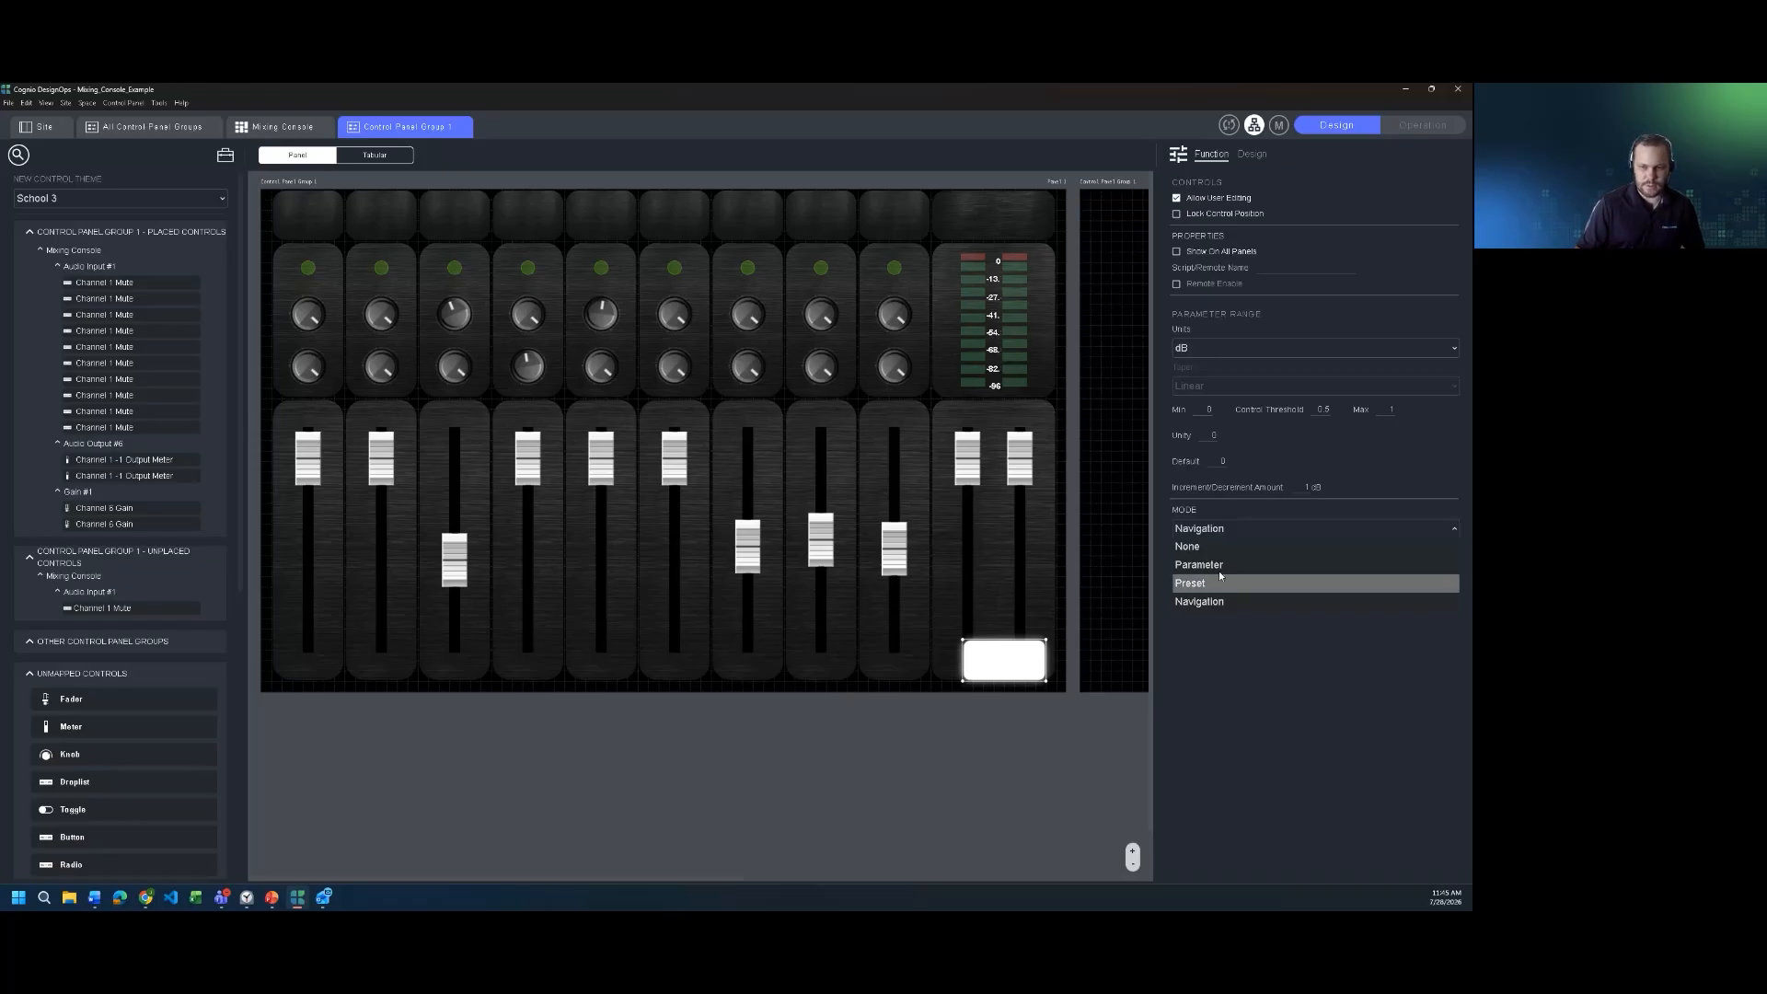
pyautogui.click(1254, 711)
pyautogui.moveTo(1005, 665); pyautogui.dragTo(976, 623)
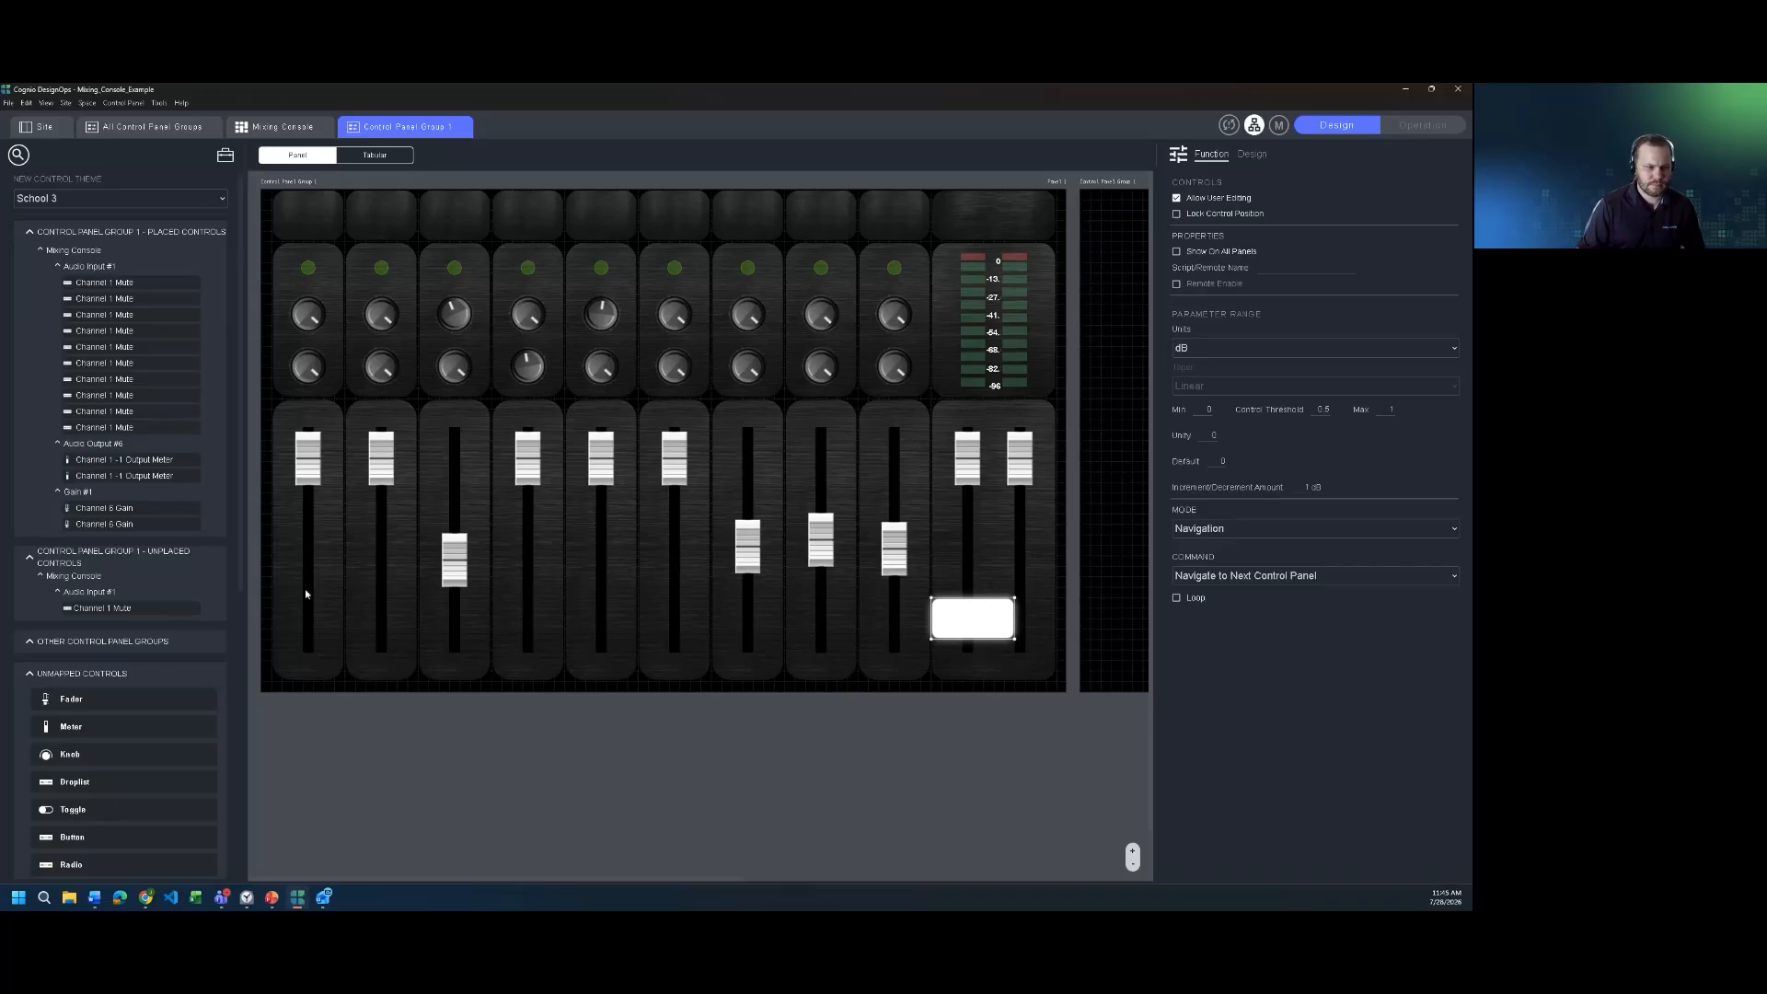
pyautogui.scroll(-5, 241, 629)
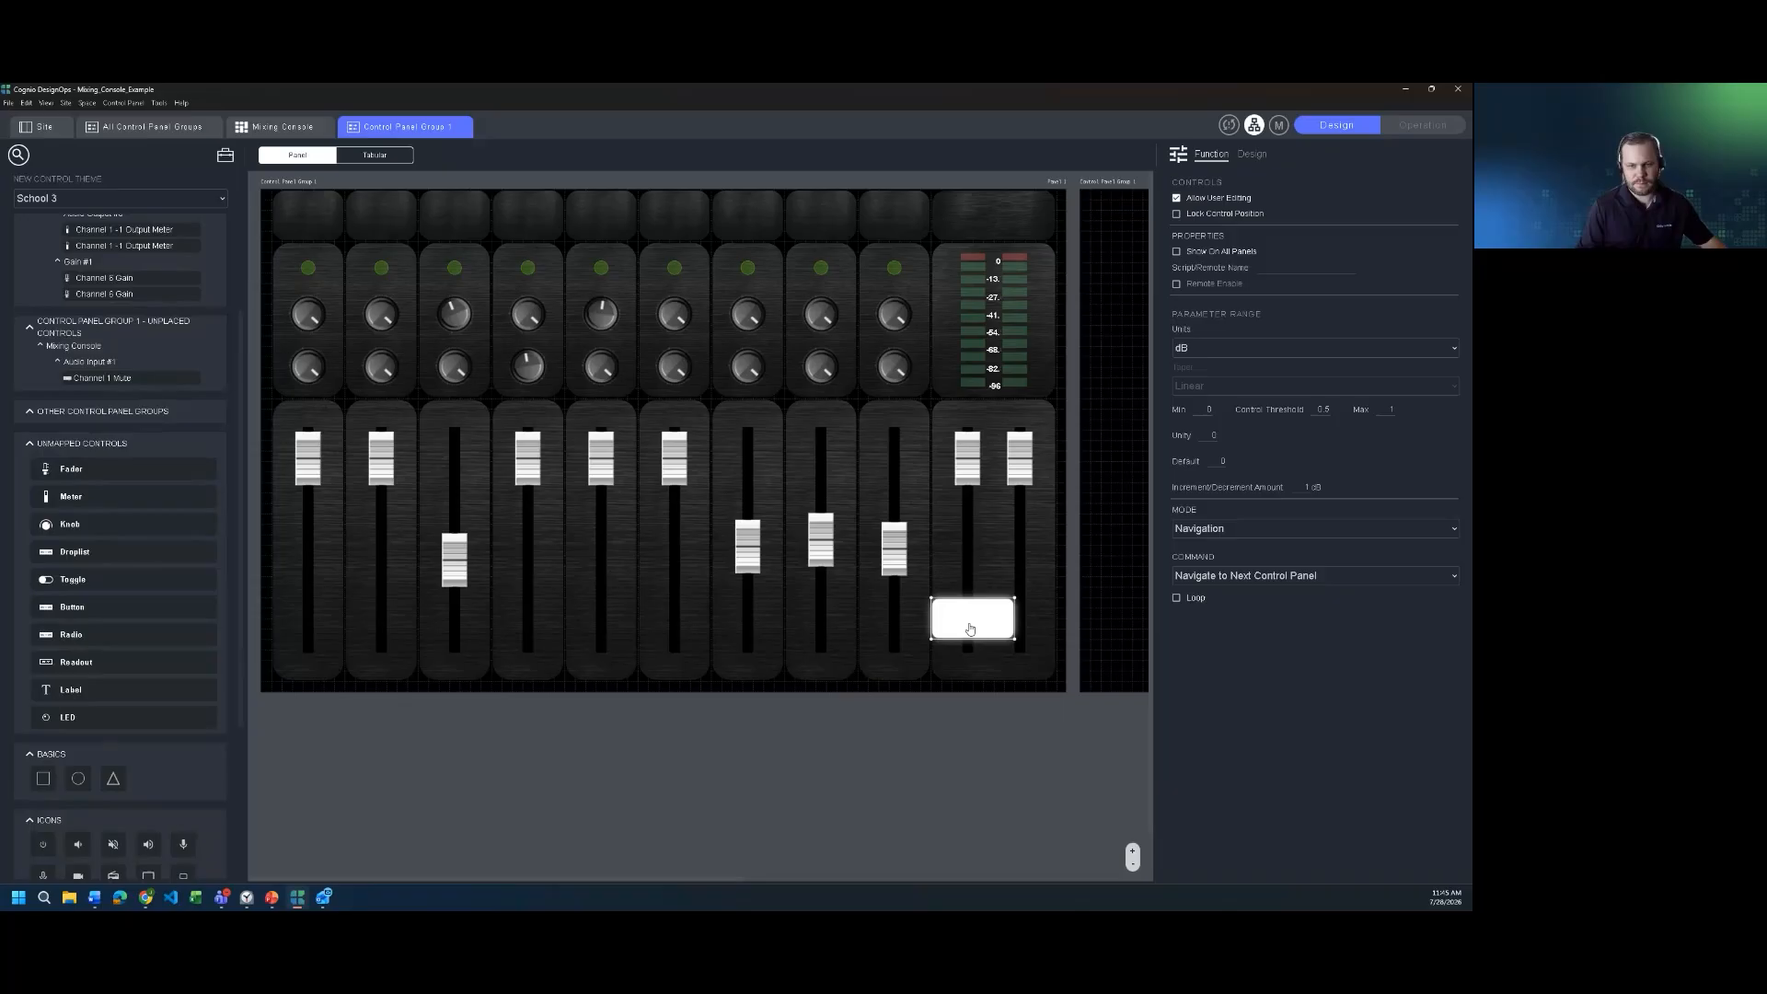
pyautogui.press('Delete')
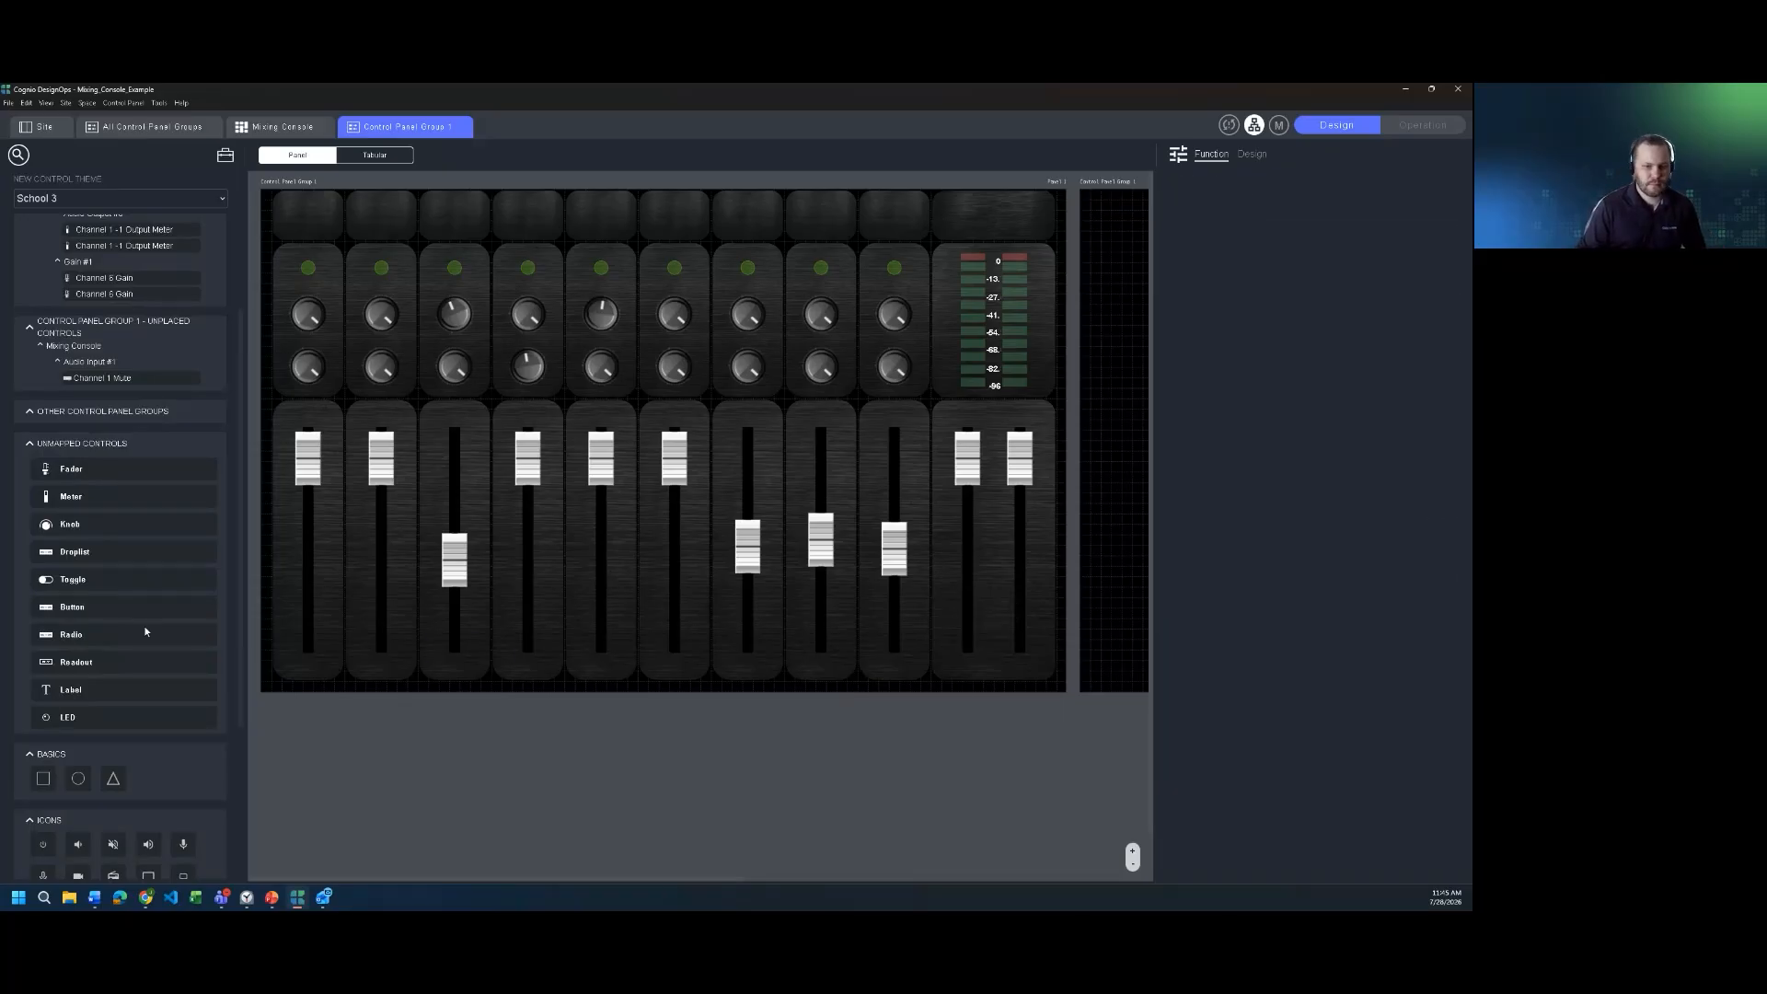
# Step: Add an unmapped button spanning the O and N strips, in Navigation mode with the Navigate to Control Panel List command
pyautogui.moveTo(145, 607); pyautogui.dragTo(769, 637)
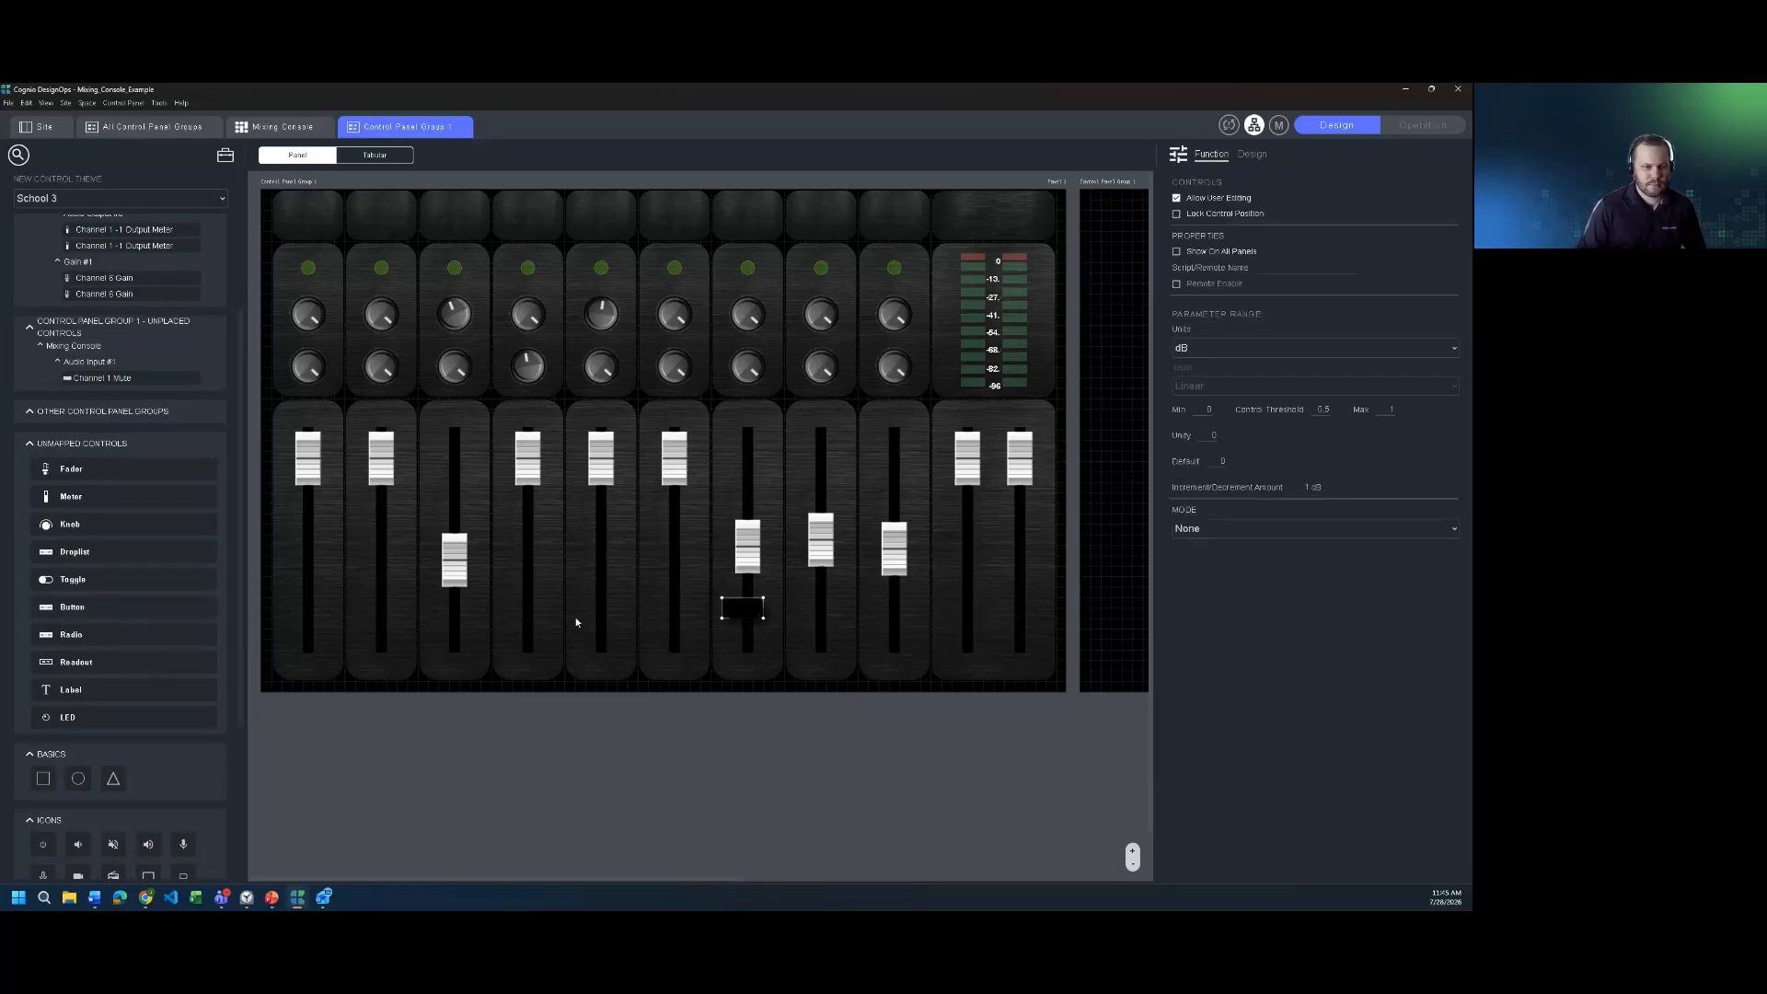
pyautogui.click(1212, 529)
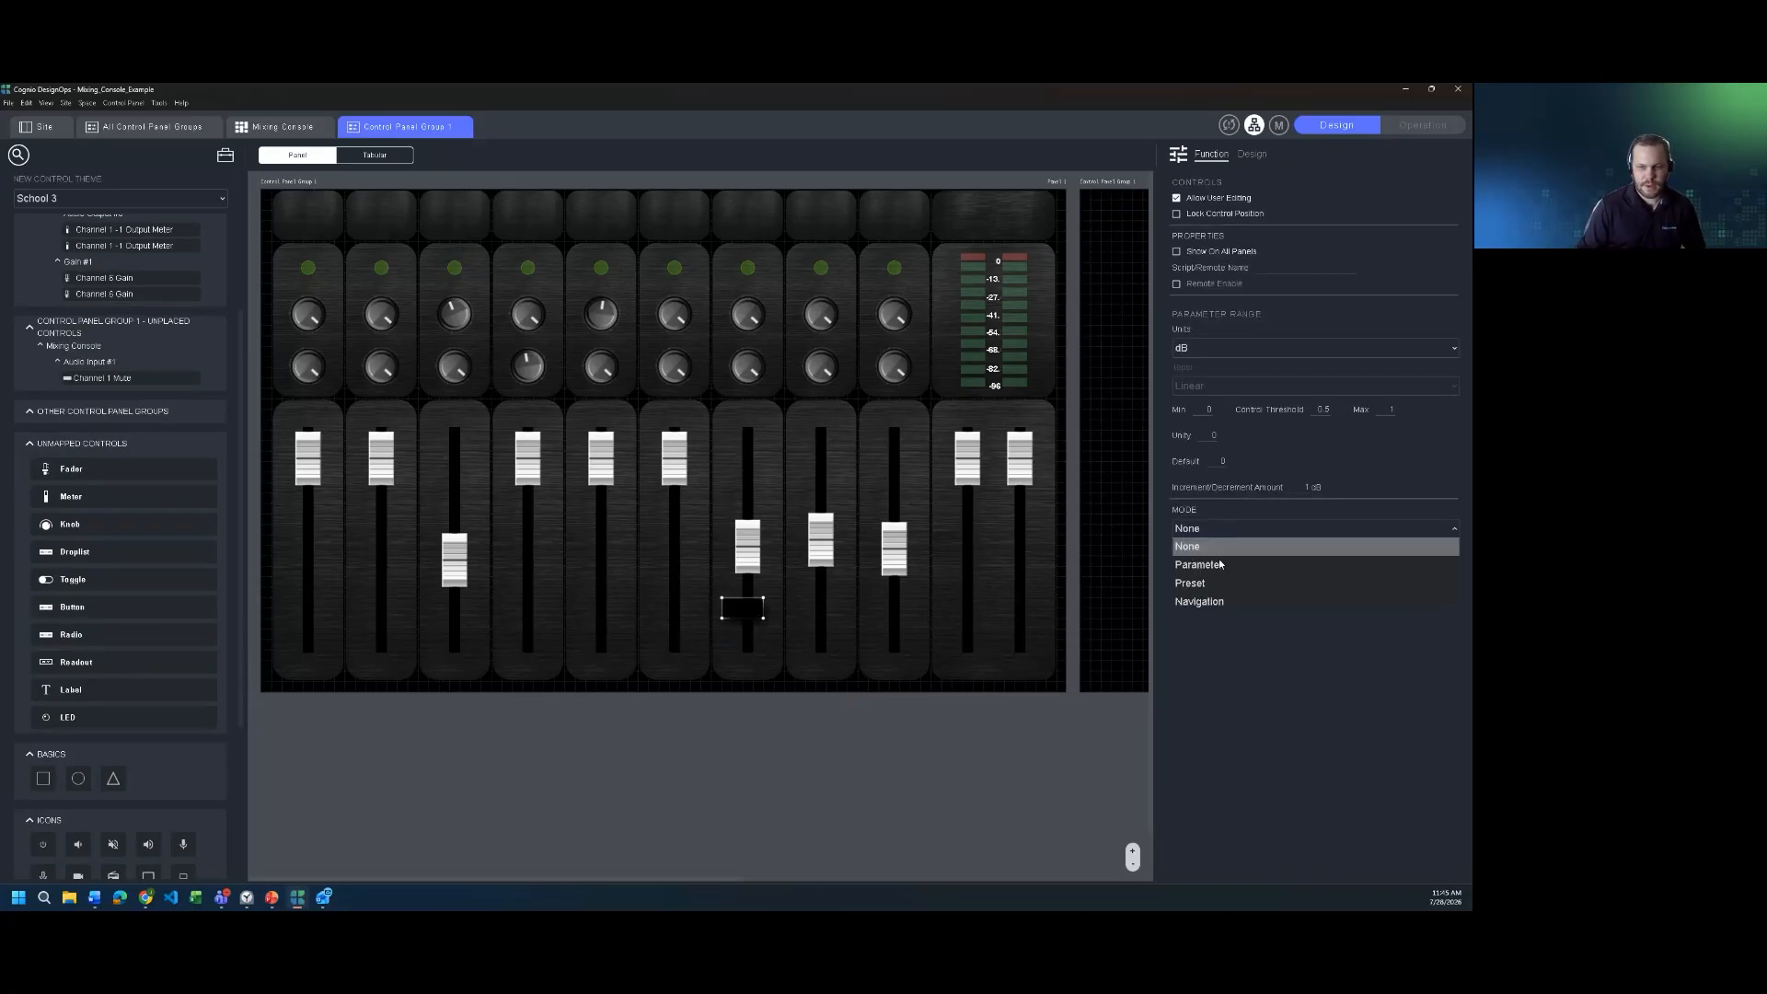
pyautogui.click(1211, 603)
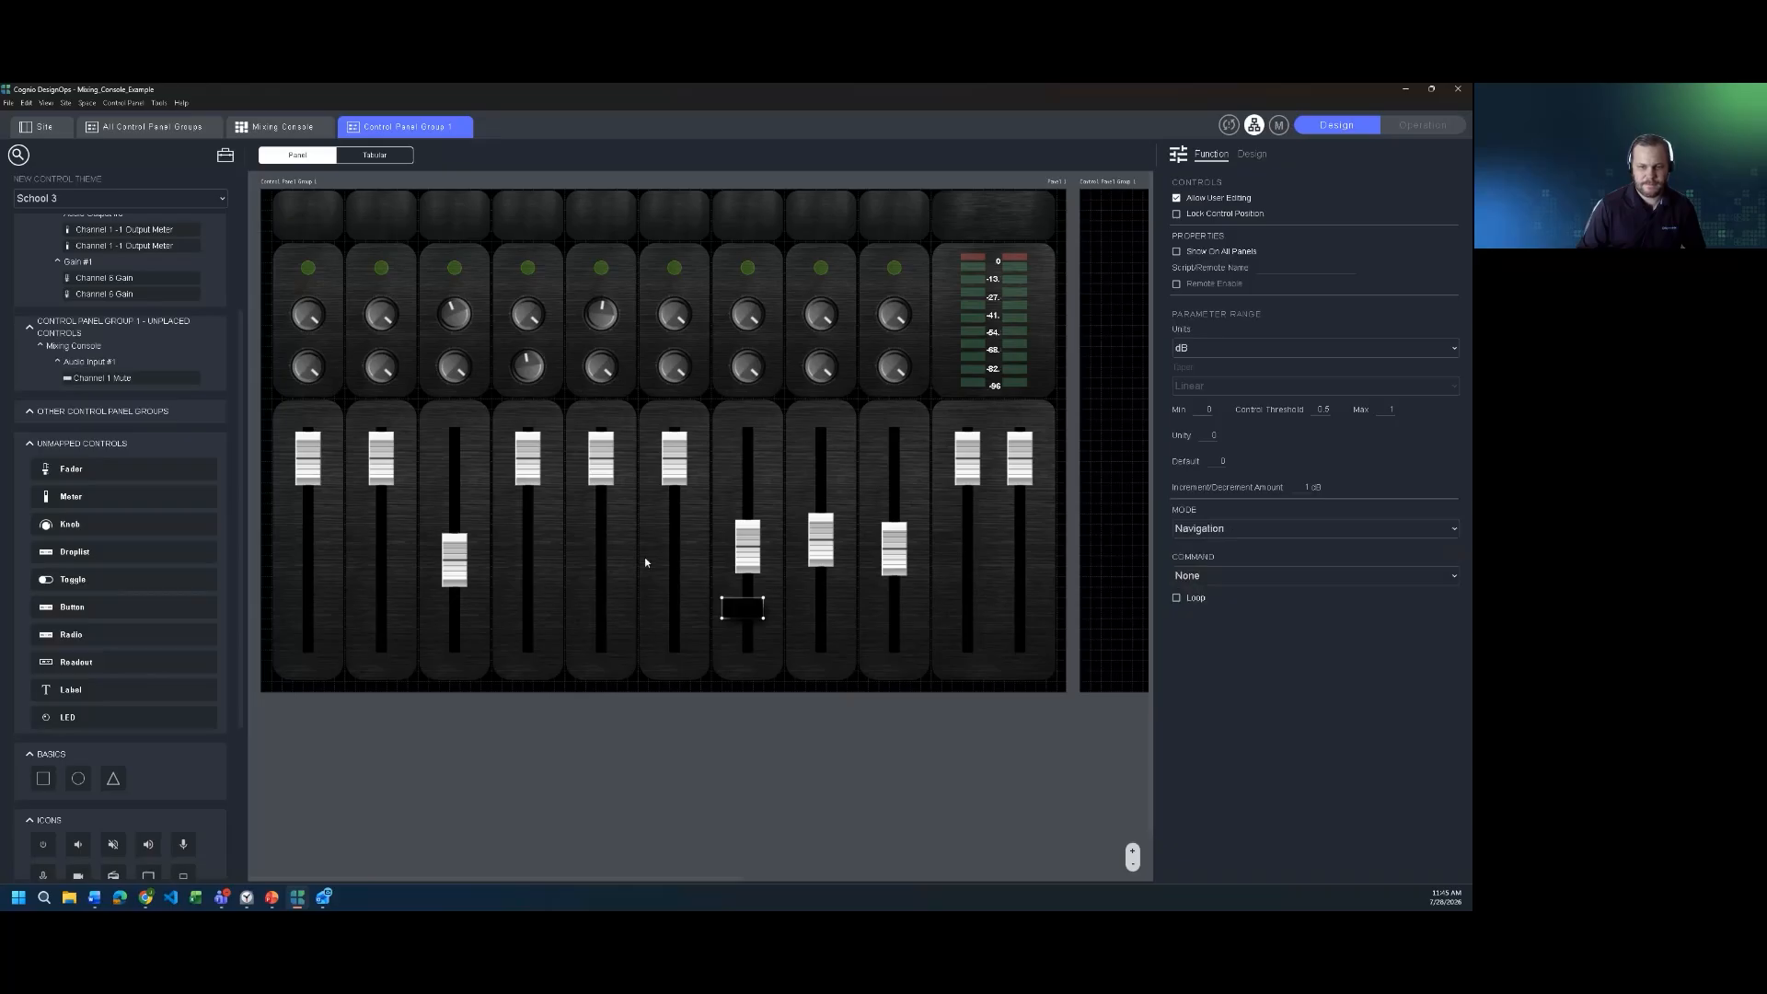
pyautogui.moveTo(824, 635); pyautogui.dragTo(857, 638)
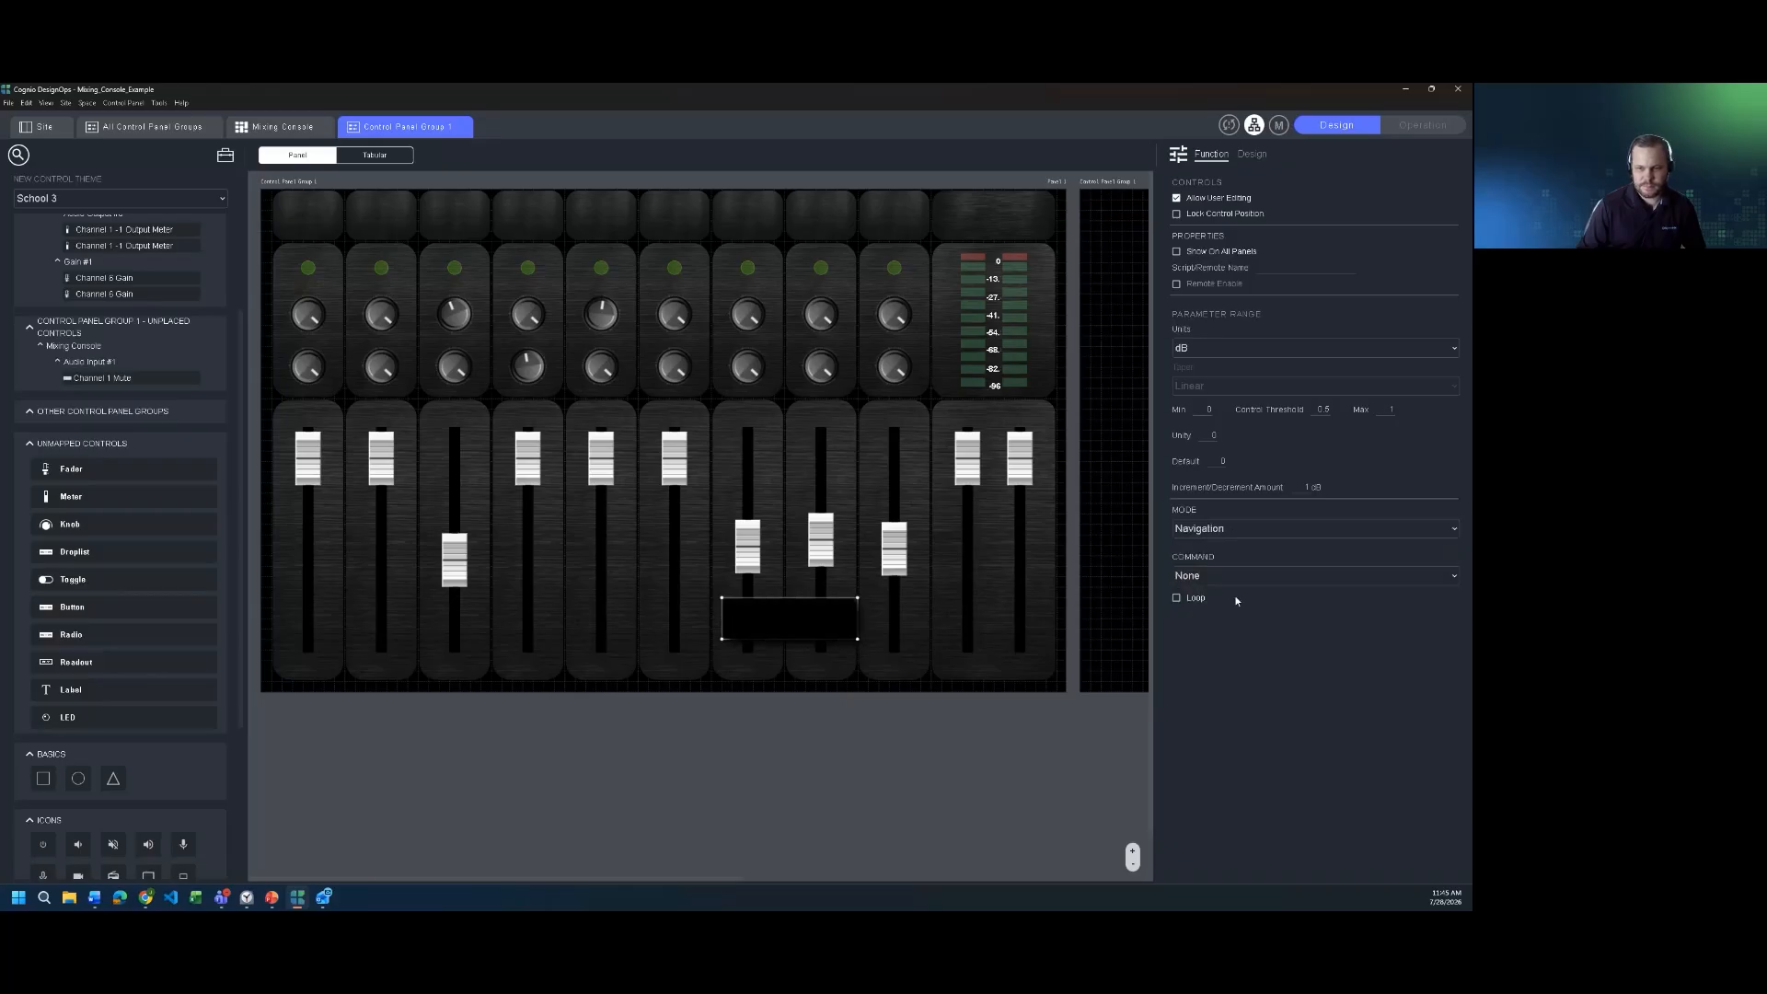
pyautogui.click(1369, 576)
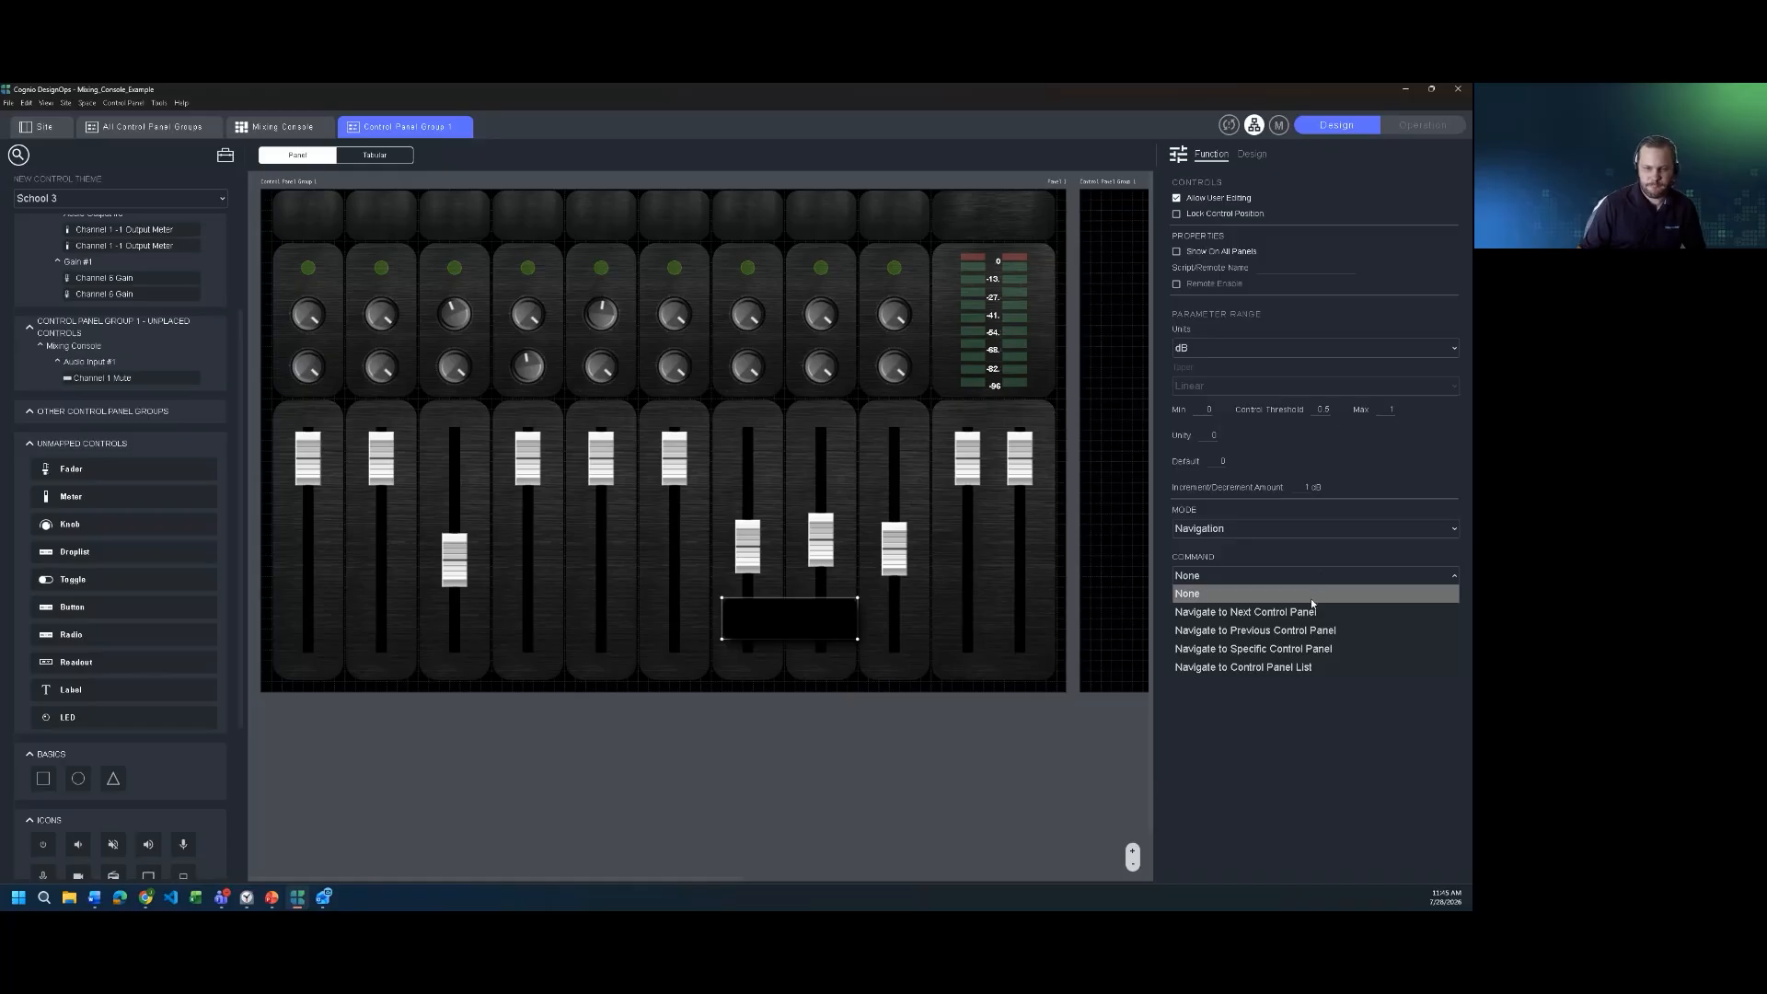
pyautogui.click(1300, 667)
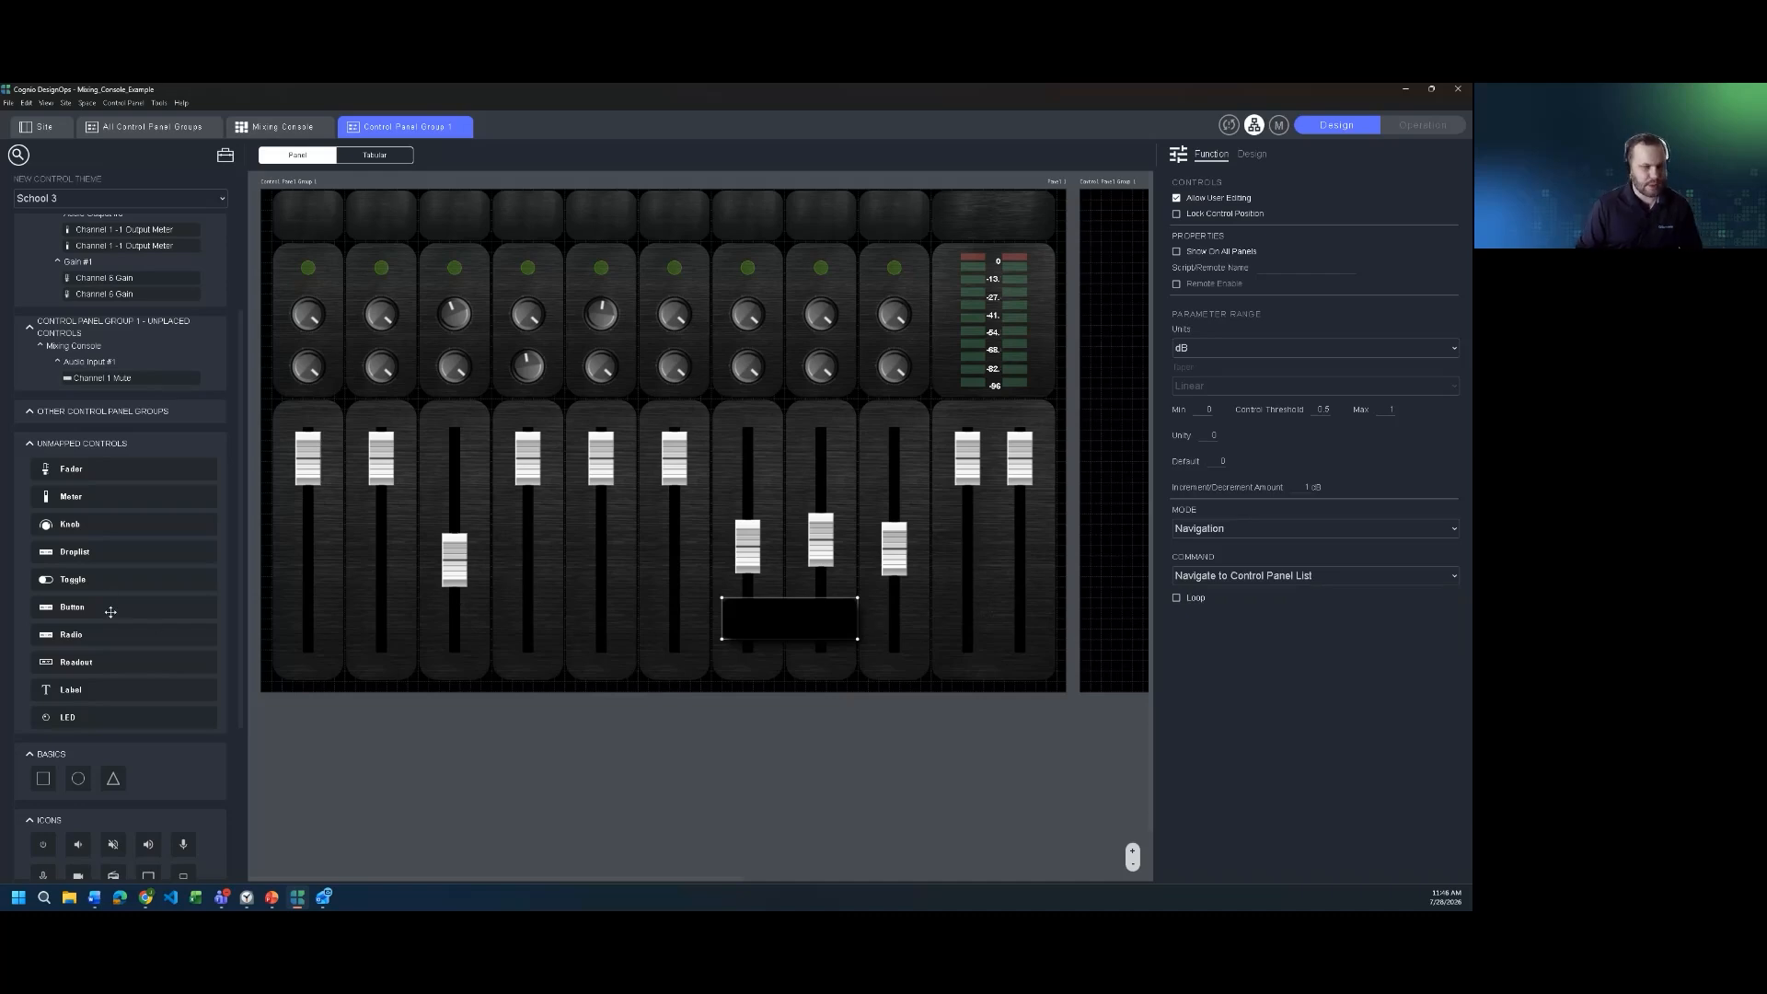
# Step: Add an enlarged unmapped radio control across the lower E to I strips, in Navigation mode with the Navigate to Control Panel List command
pyautogui.moveTo(99, 634); pyautogui.dragTo(456, 623)
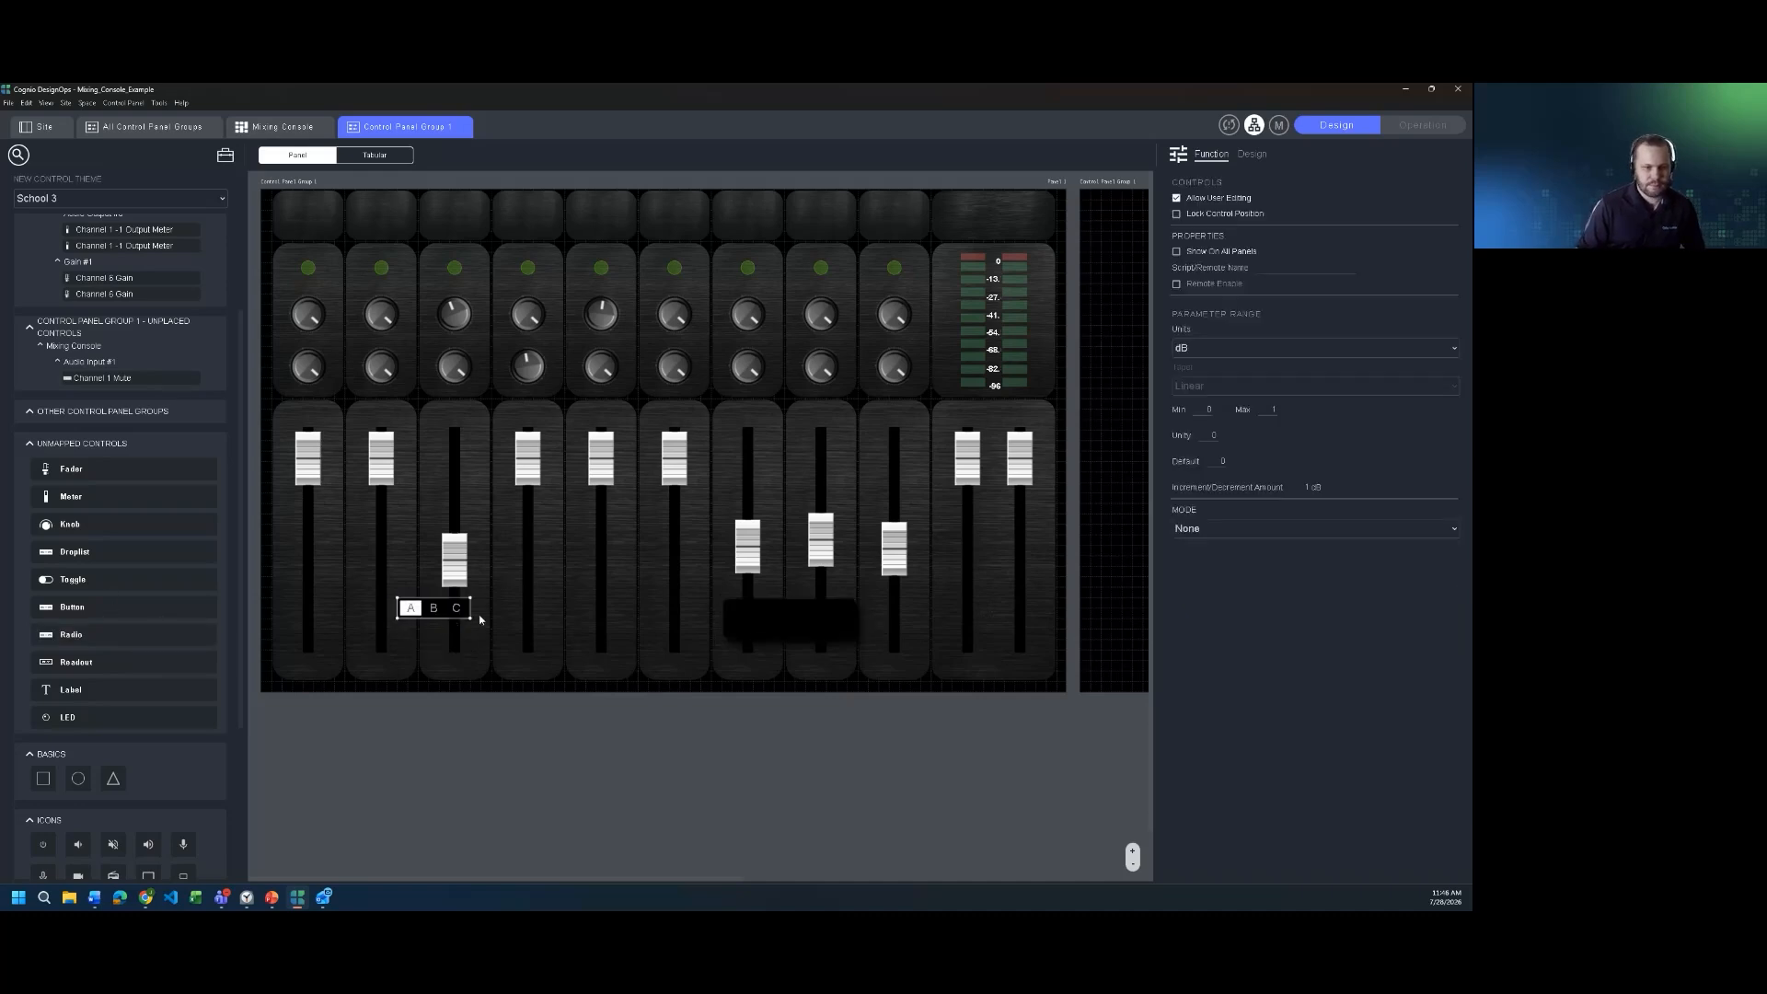
pyautogui.moveTo(566, 642); pyautogui.dragTo(658, 659)
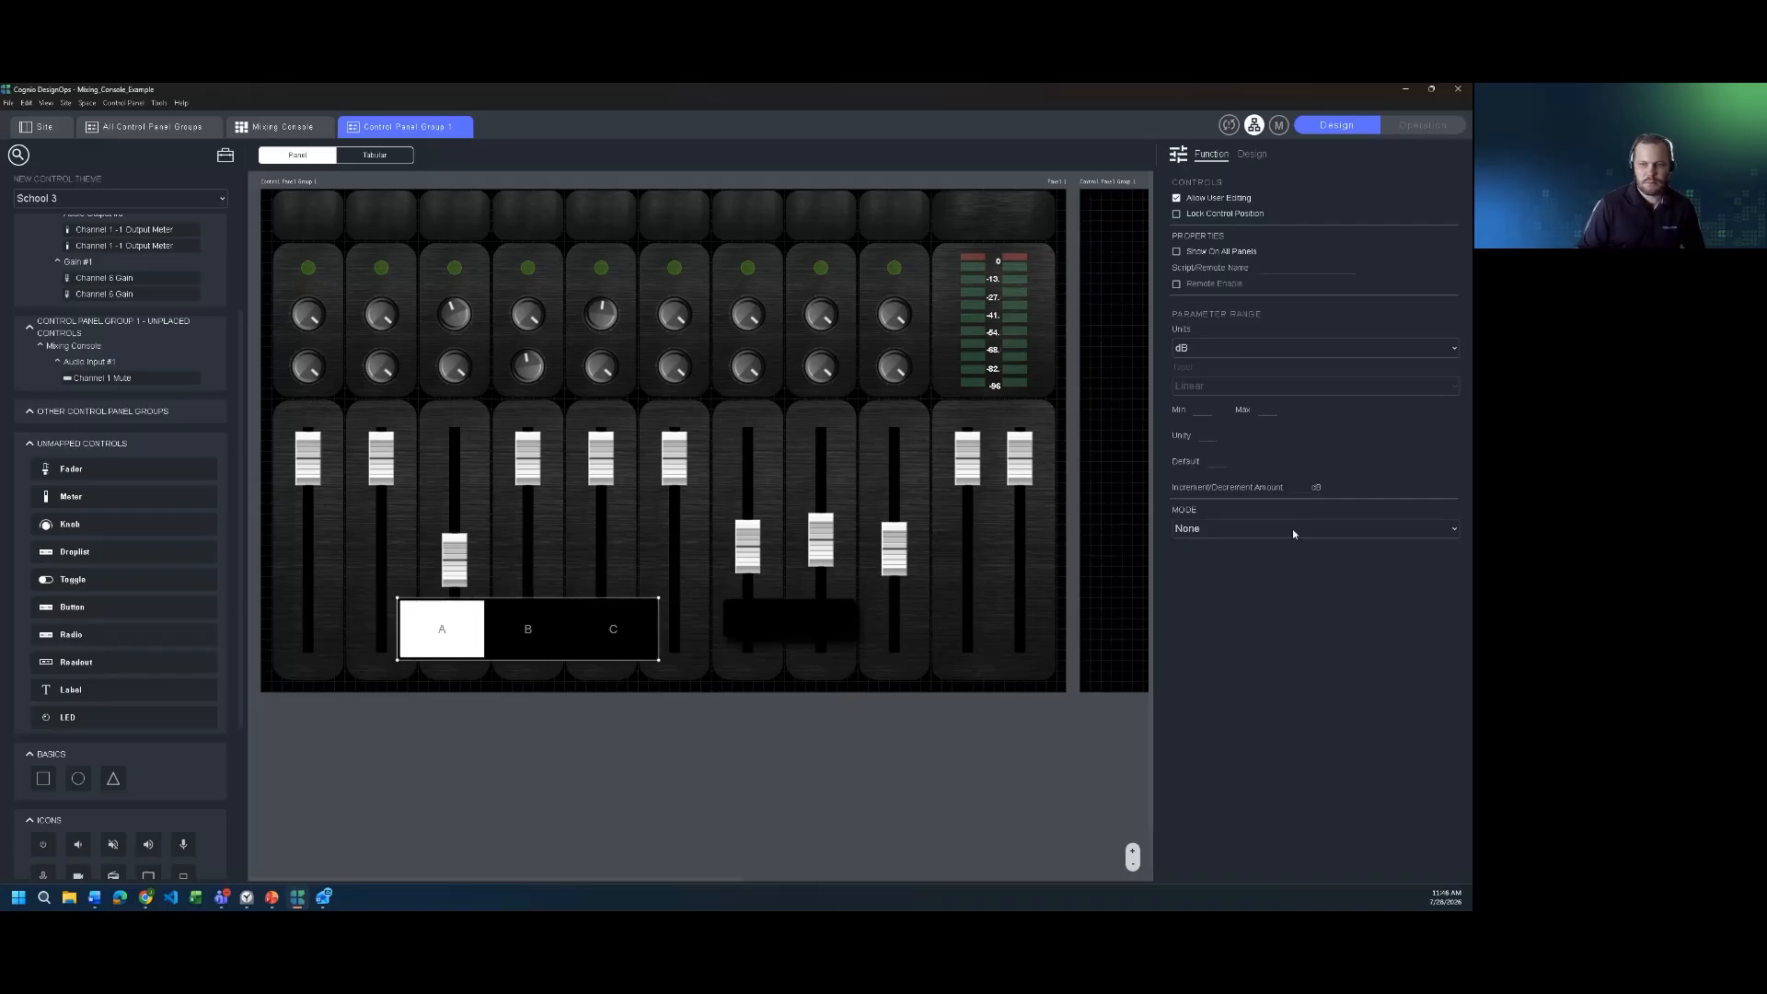
pyautogui.click(1295, 530)
pyautogui.click(1308, 598)
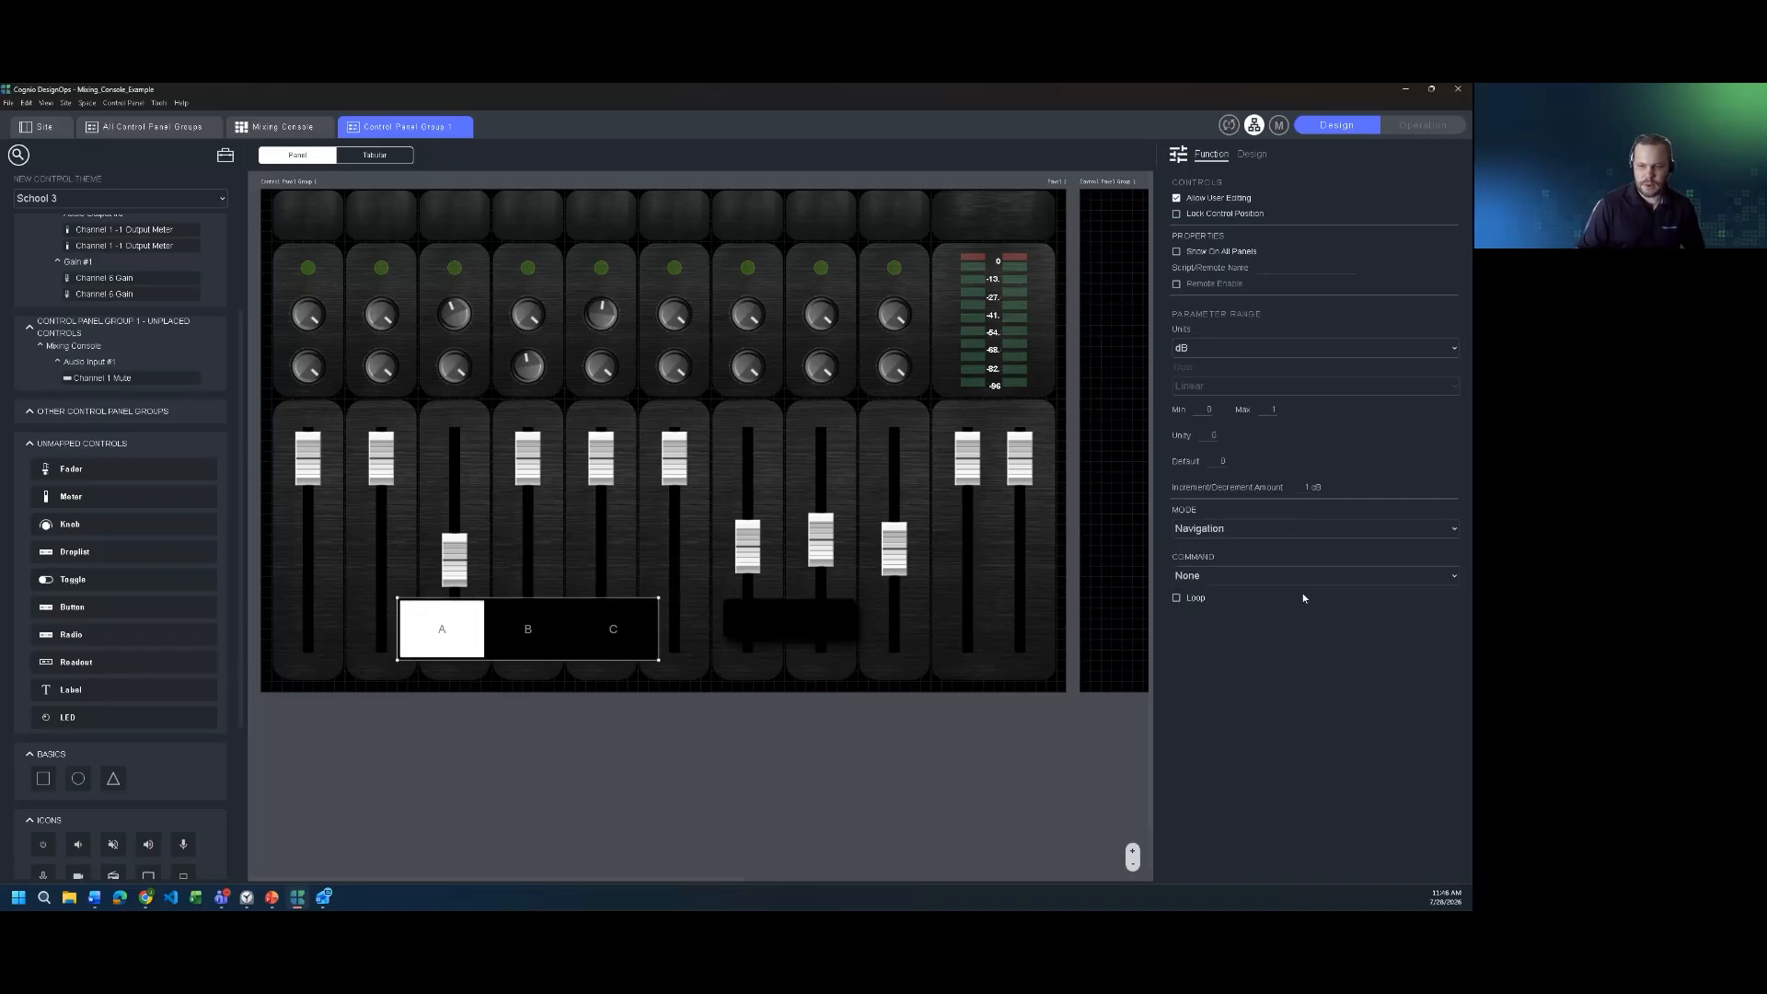
pyautogui.click(1283, 576)
pyautogui.click(1266, 668)
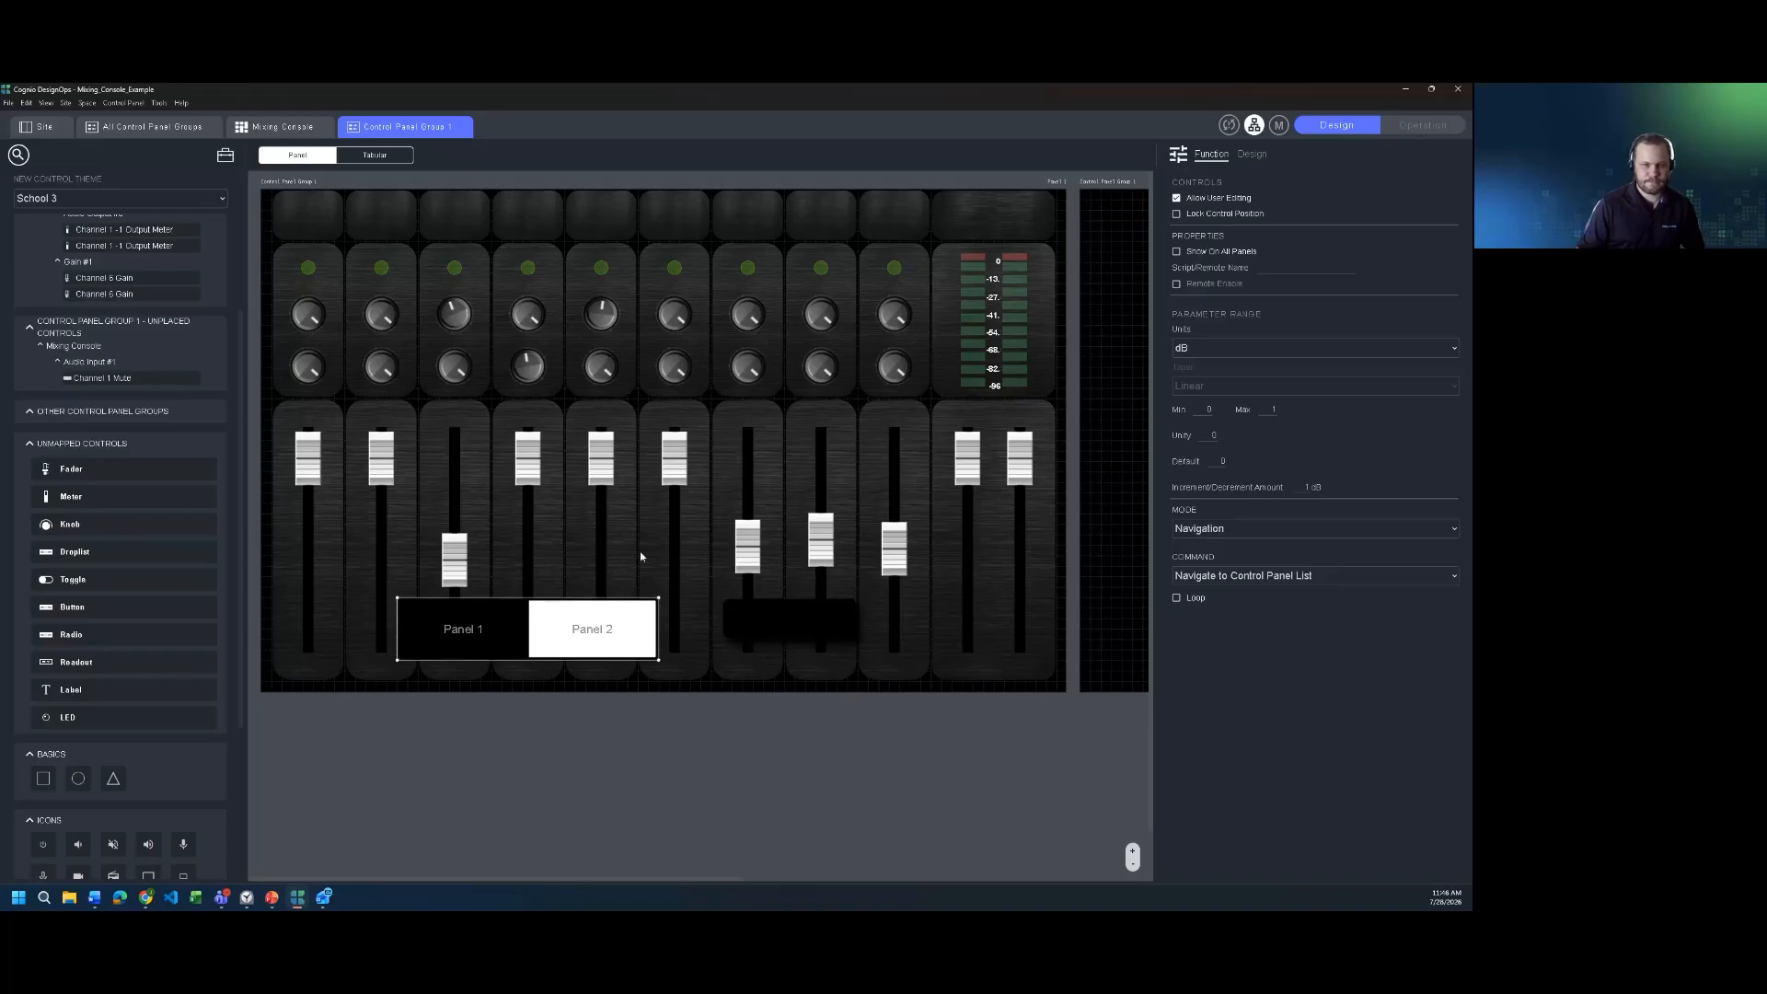
# Step: Move and widen the radio control to cover the E through S? channel labels, and enable Show On All Panels for it
pyautogui.moveTo(644, 604); pyautogui.dragTo(930, 225)
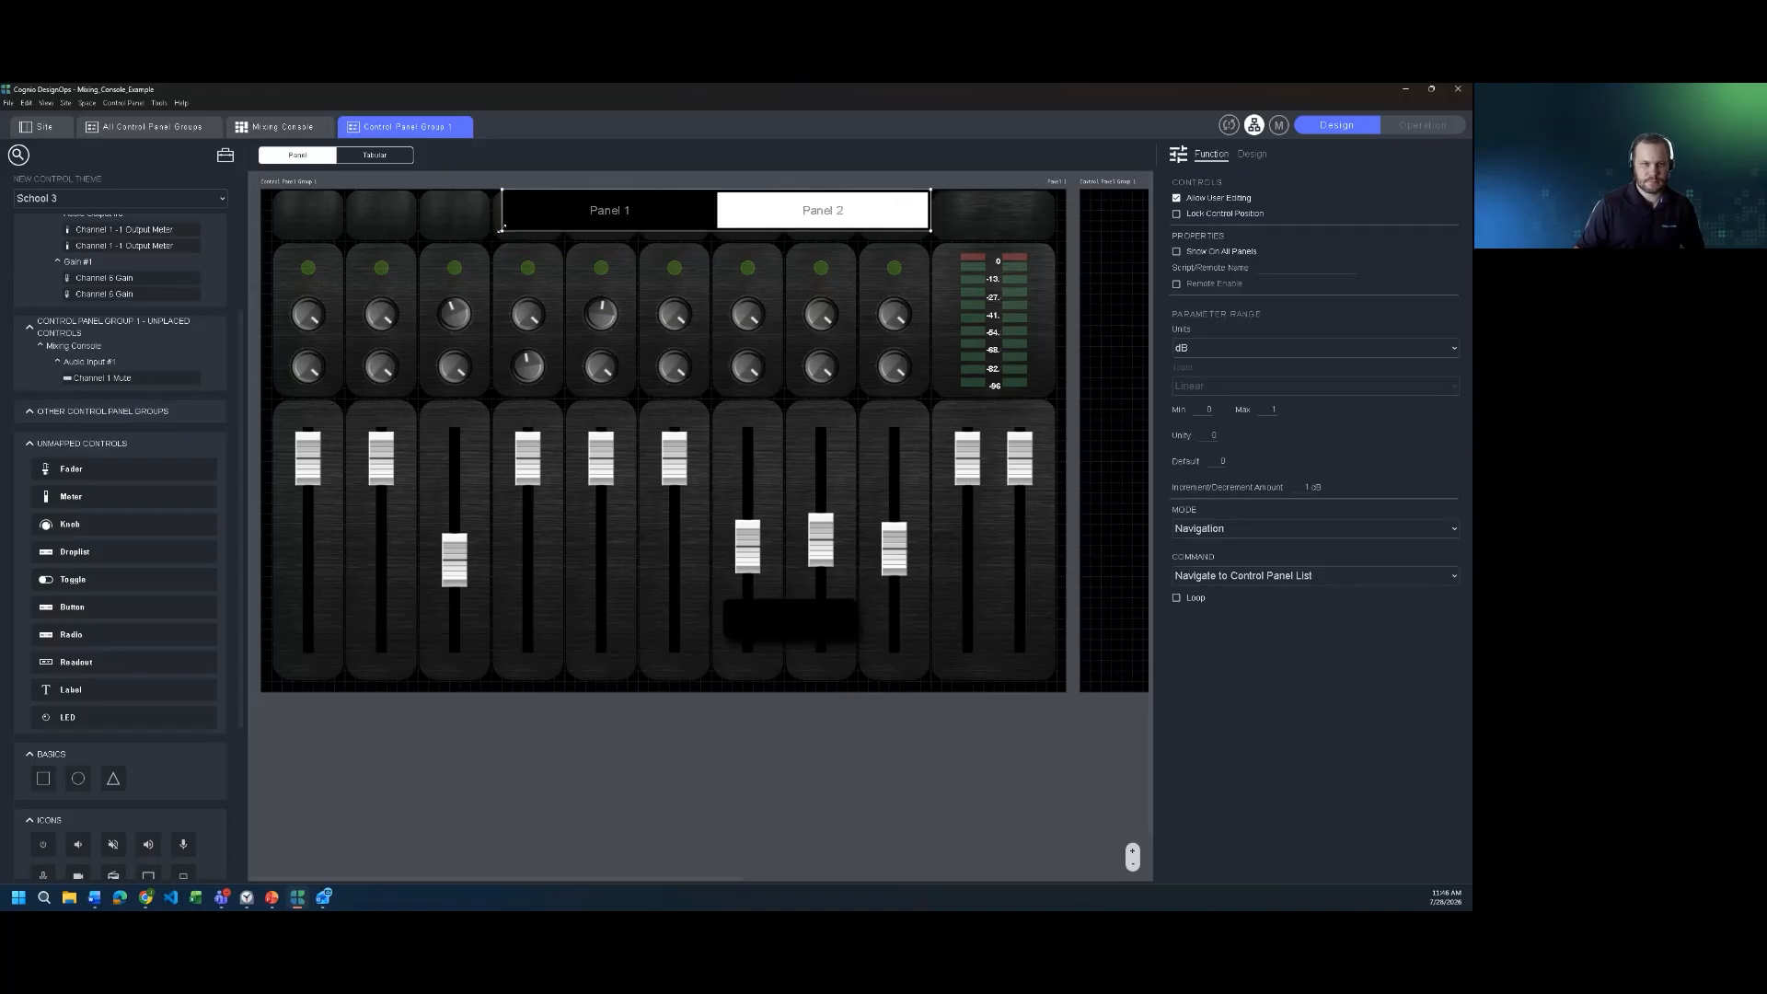
pyautogui.moveTo(501, 230); pyautogui.dragTo(418, 230)
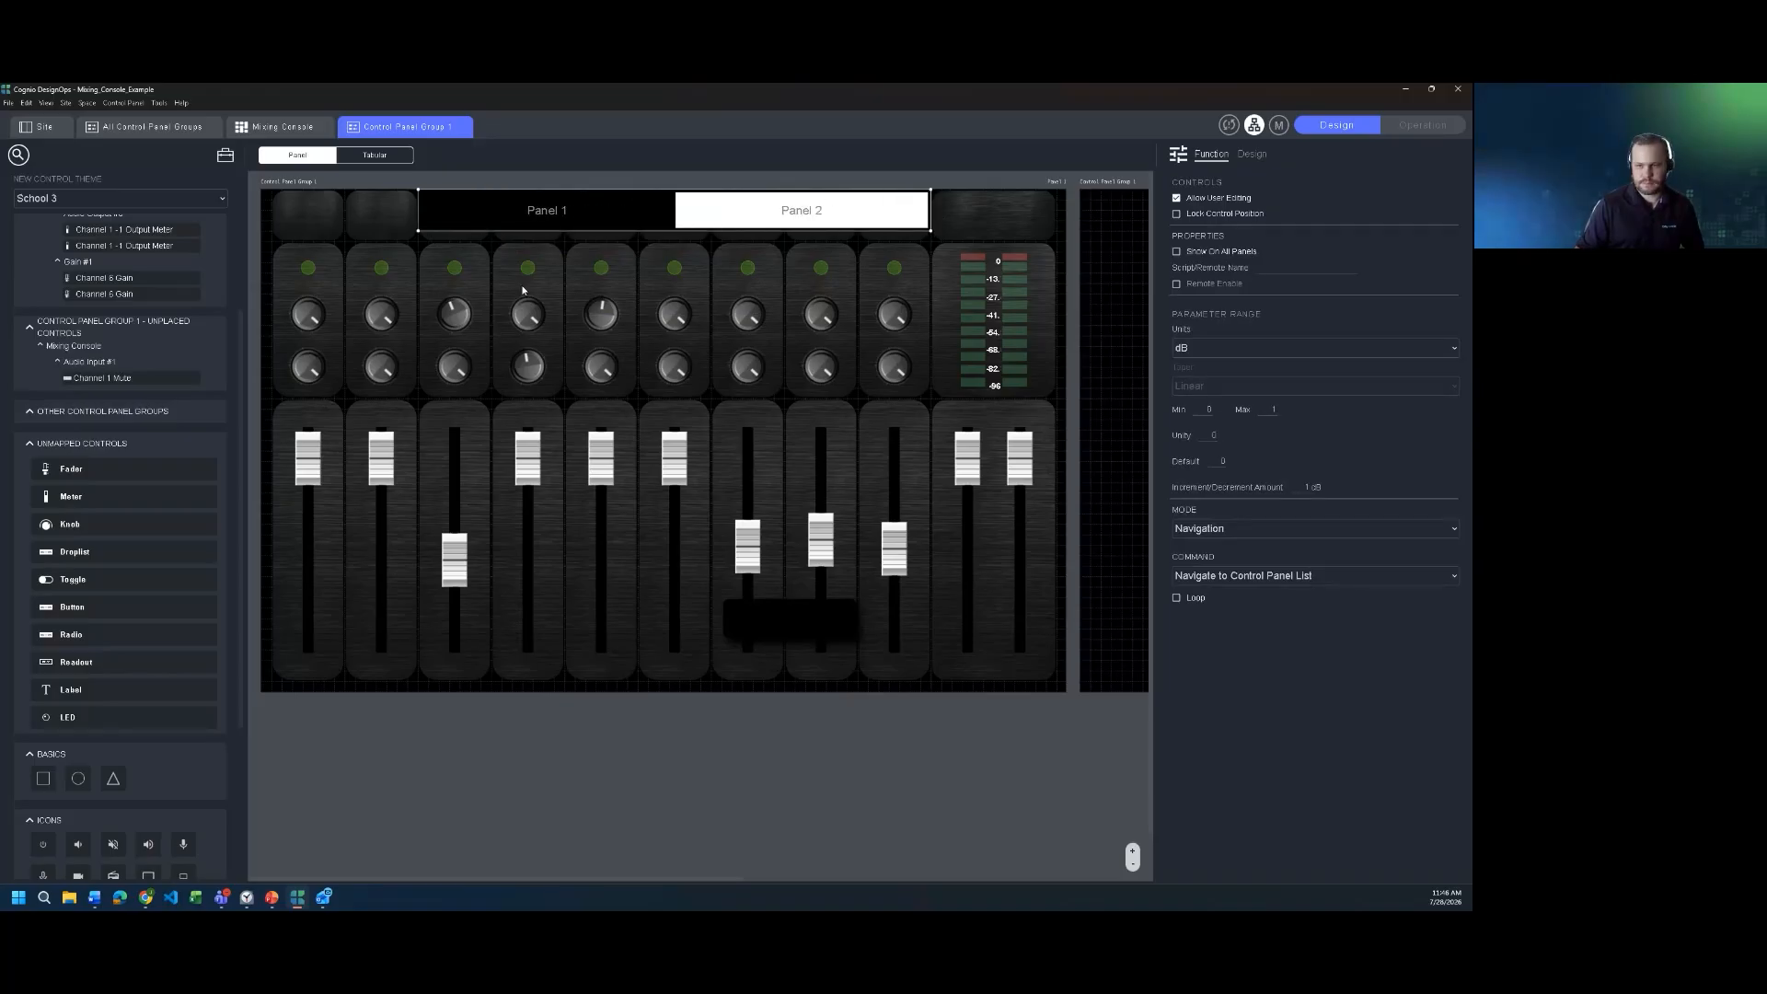
pyautogui.click(1176, 251)
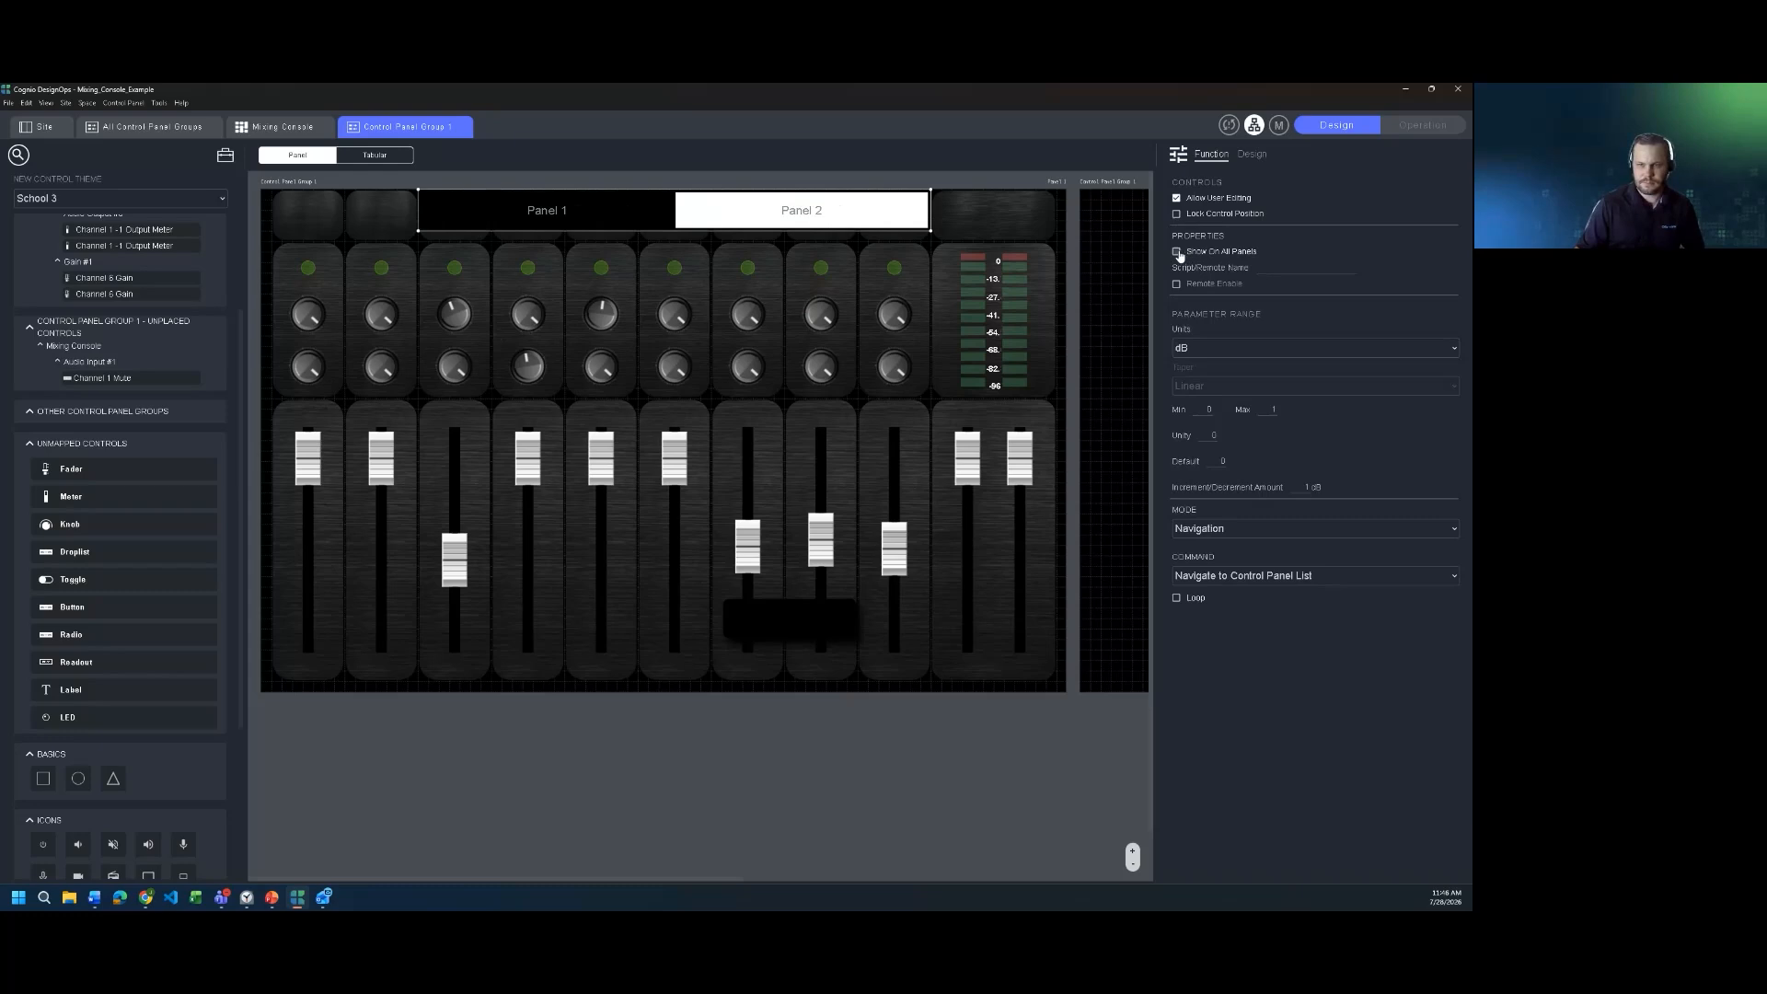
# Step: Test switching between Panel 1 and Panel 2 with the radio control in Operation mode, and return to Design mode
pyautogui.click(1421, 125)
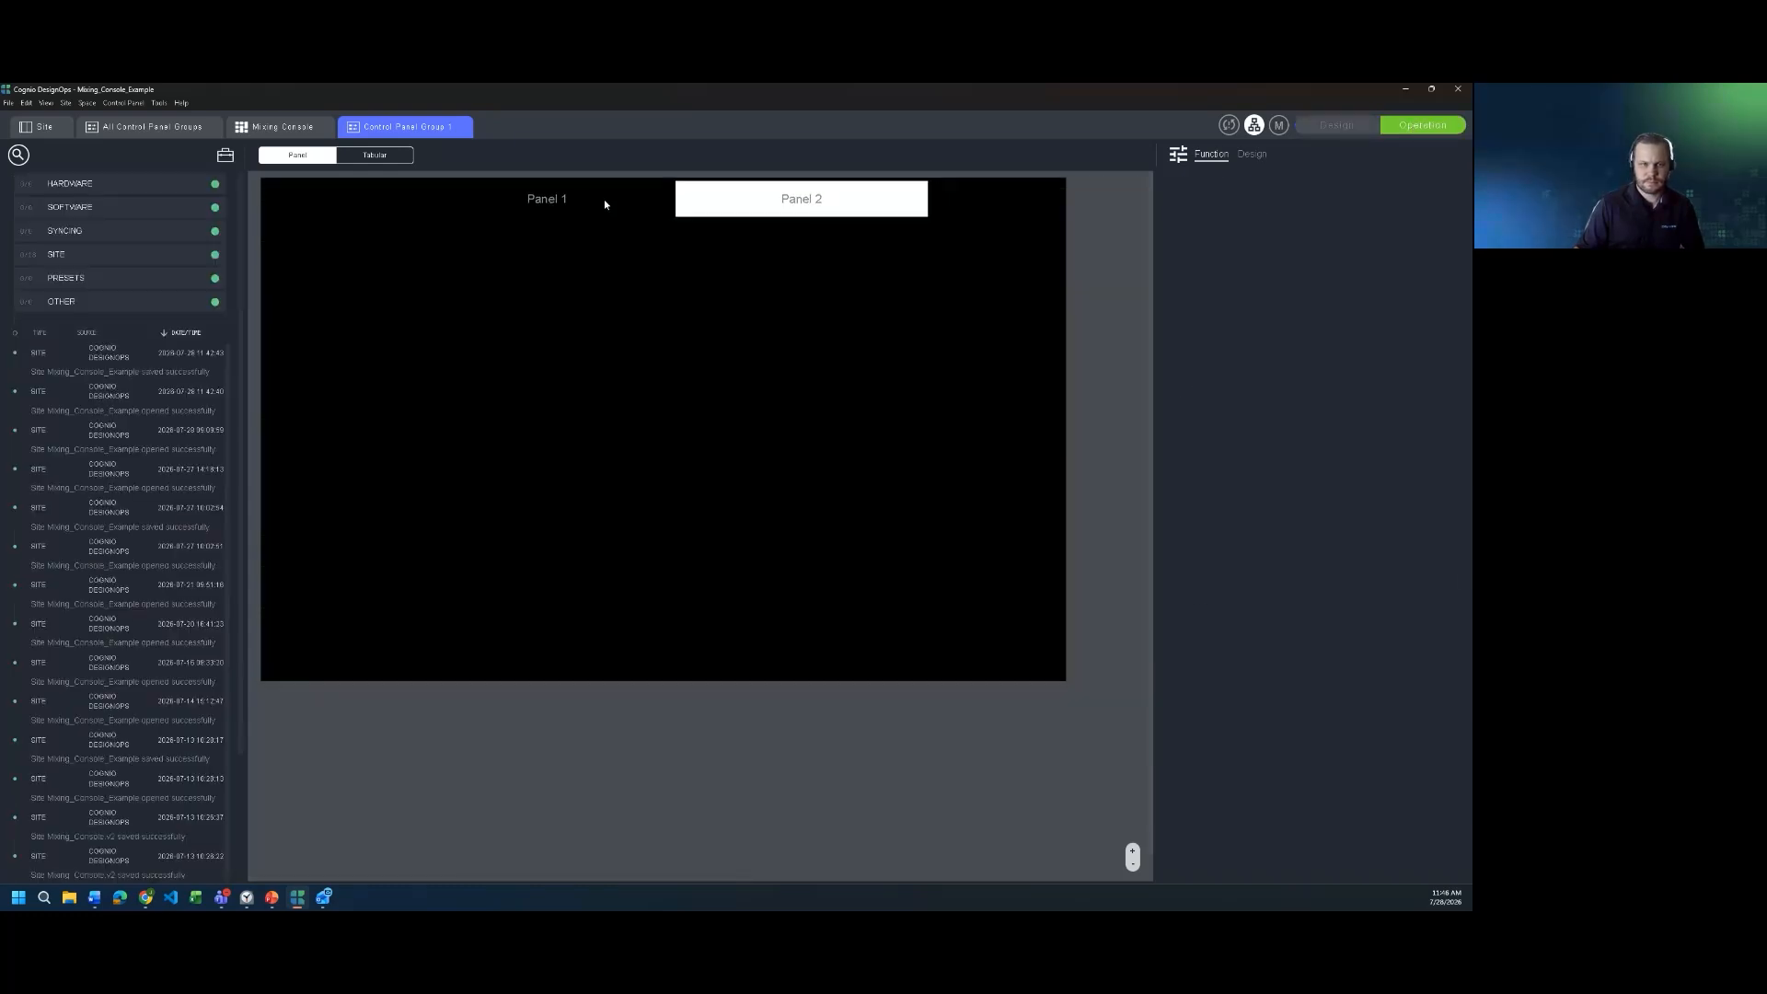
pyautogui.click(603, 201)
pyautogui.click(798, 200)
pyautogui.click(615, 203)
pyautogui.click(1361, 132)
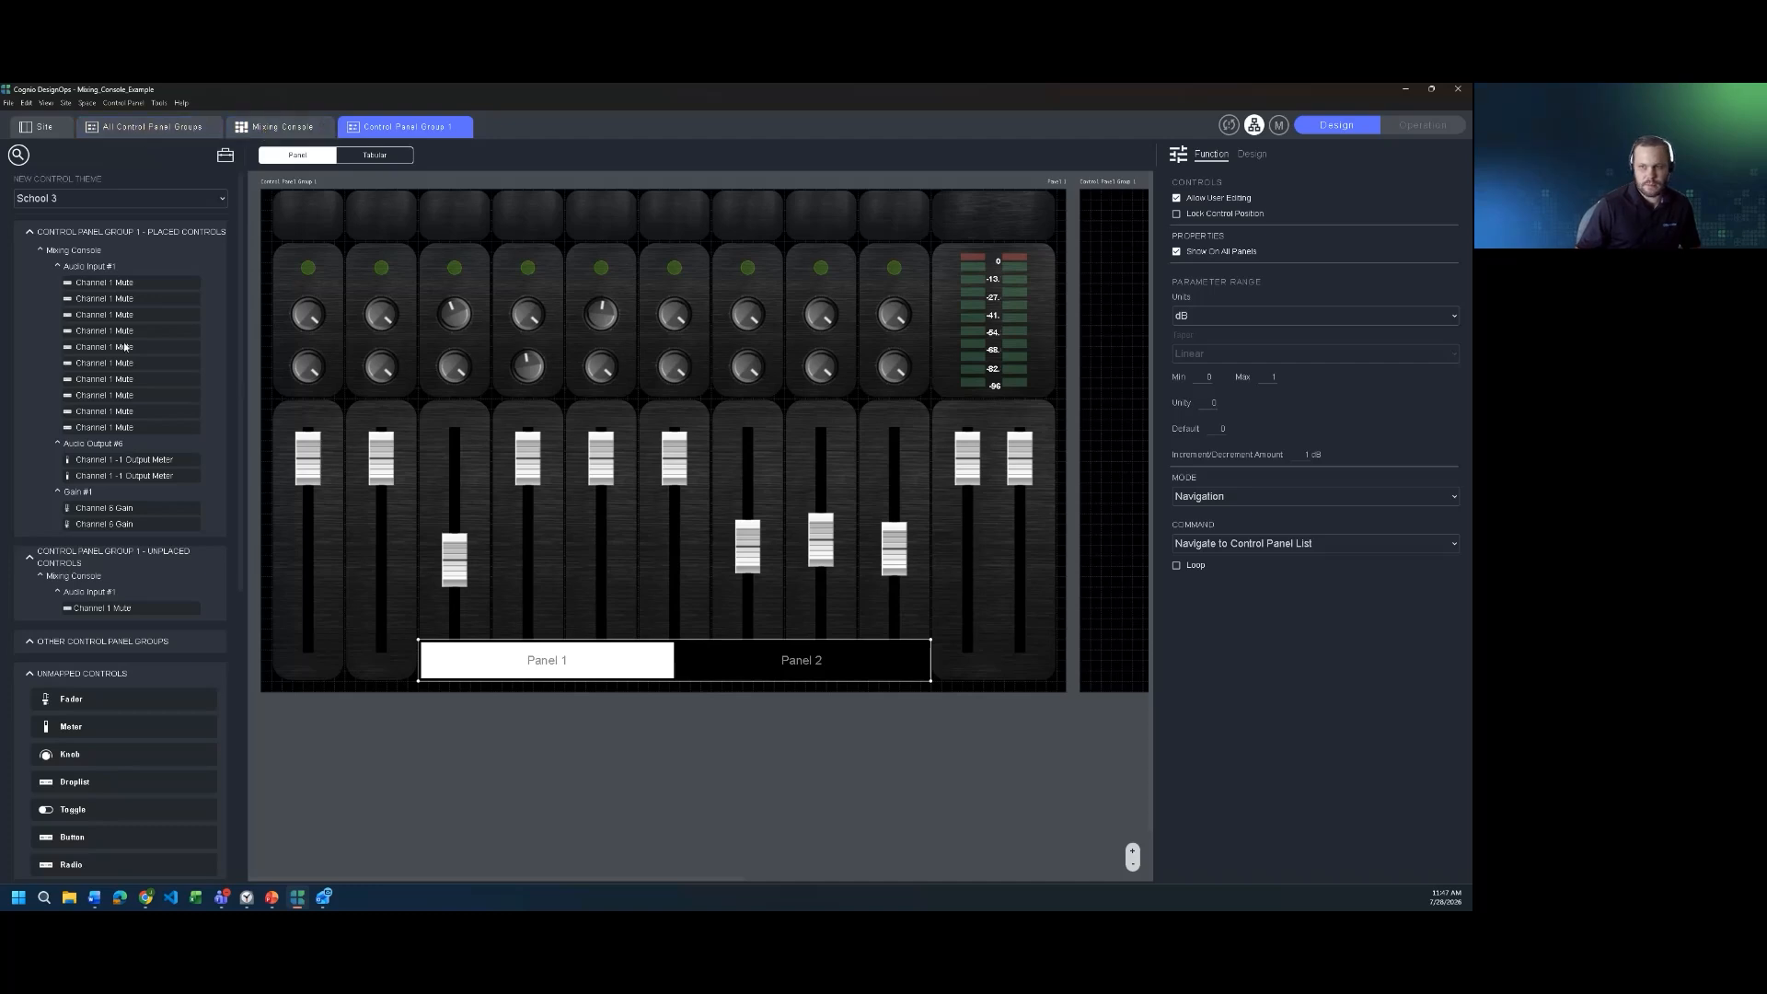
# Step: Quit the Mixing_Console_Example project without saving its changes
pyautogui.click(1457, 89)
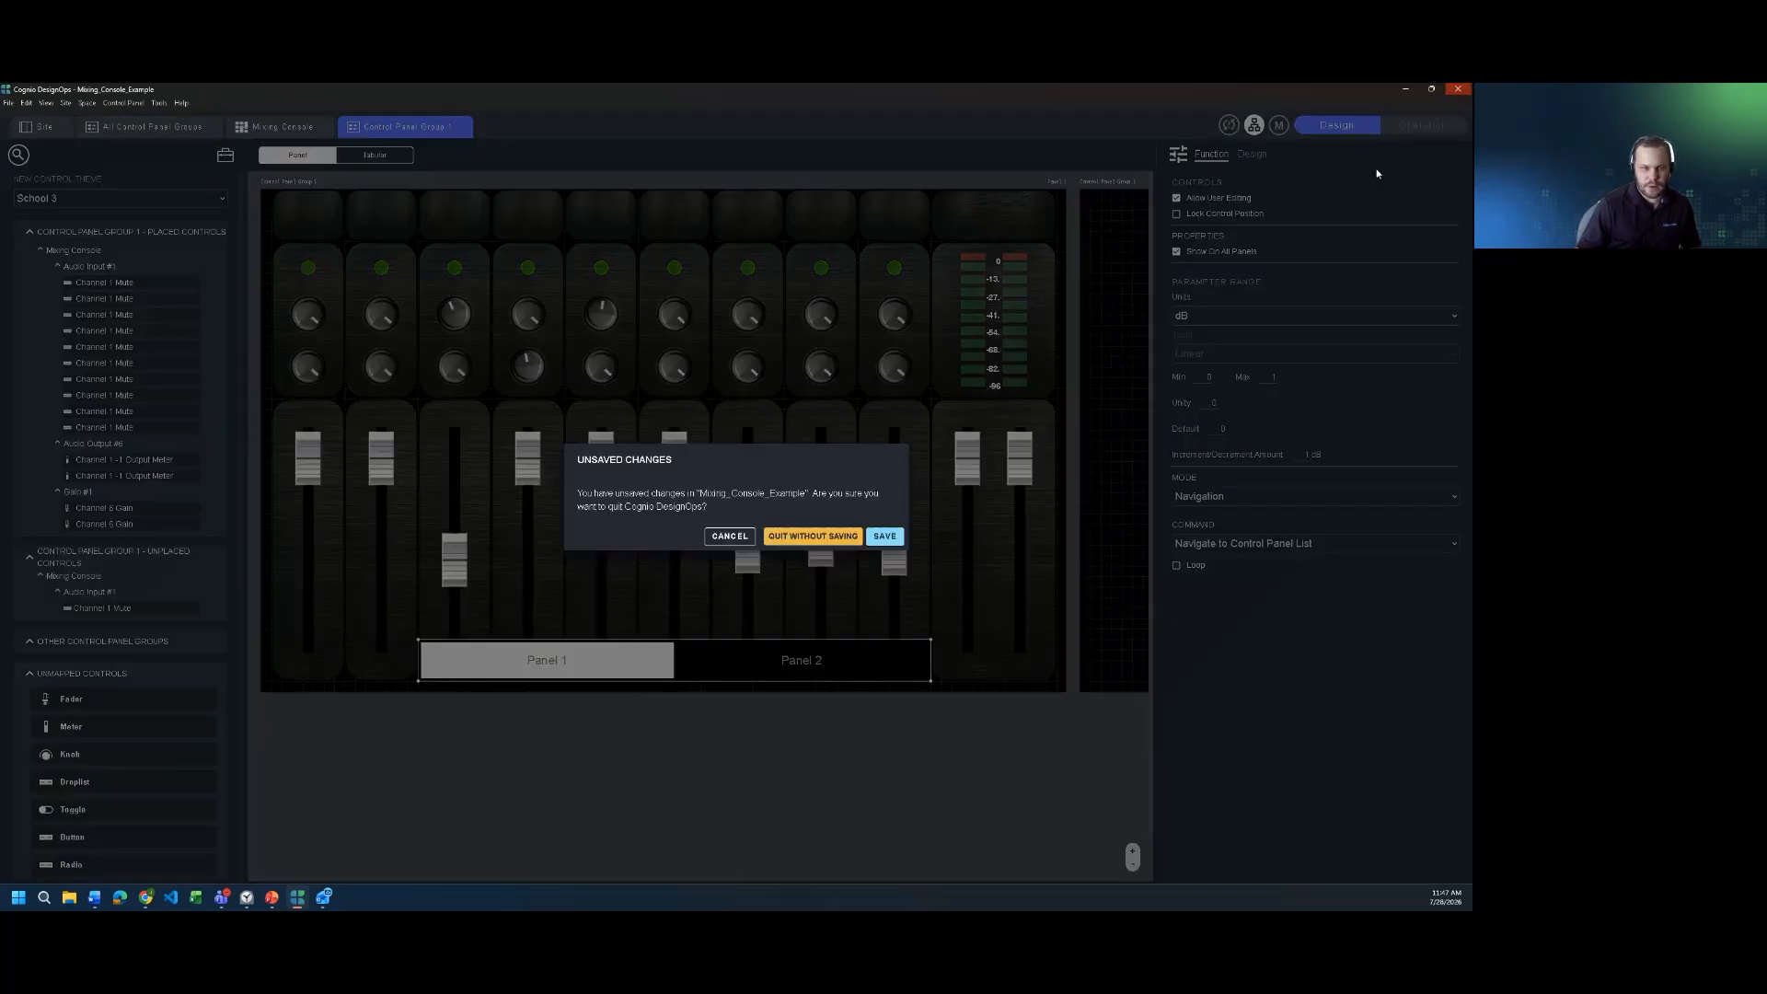
pyautogui.click(844, 537)
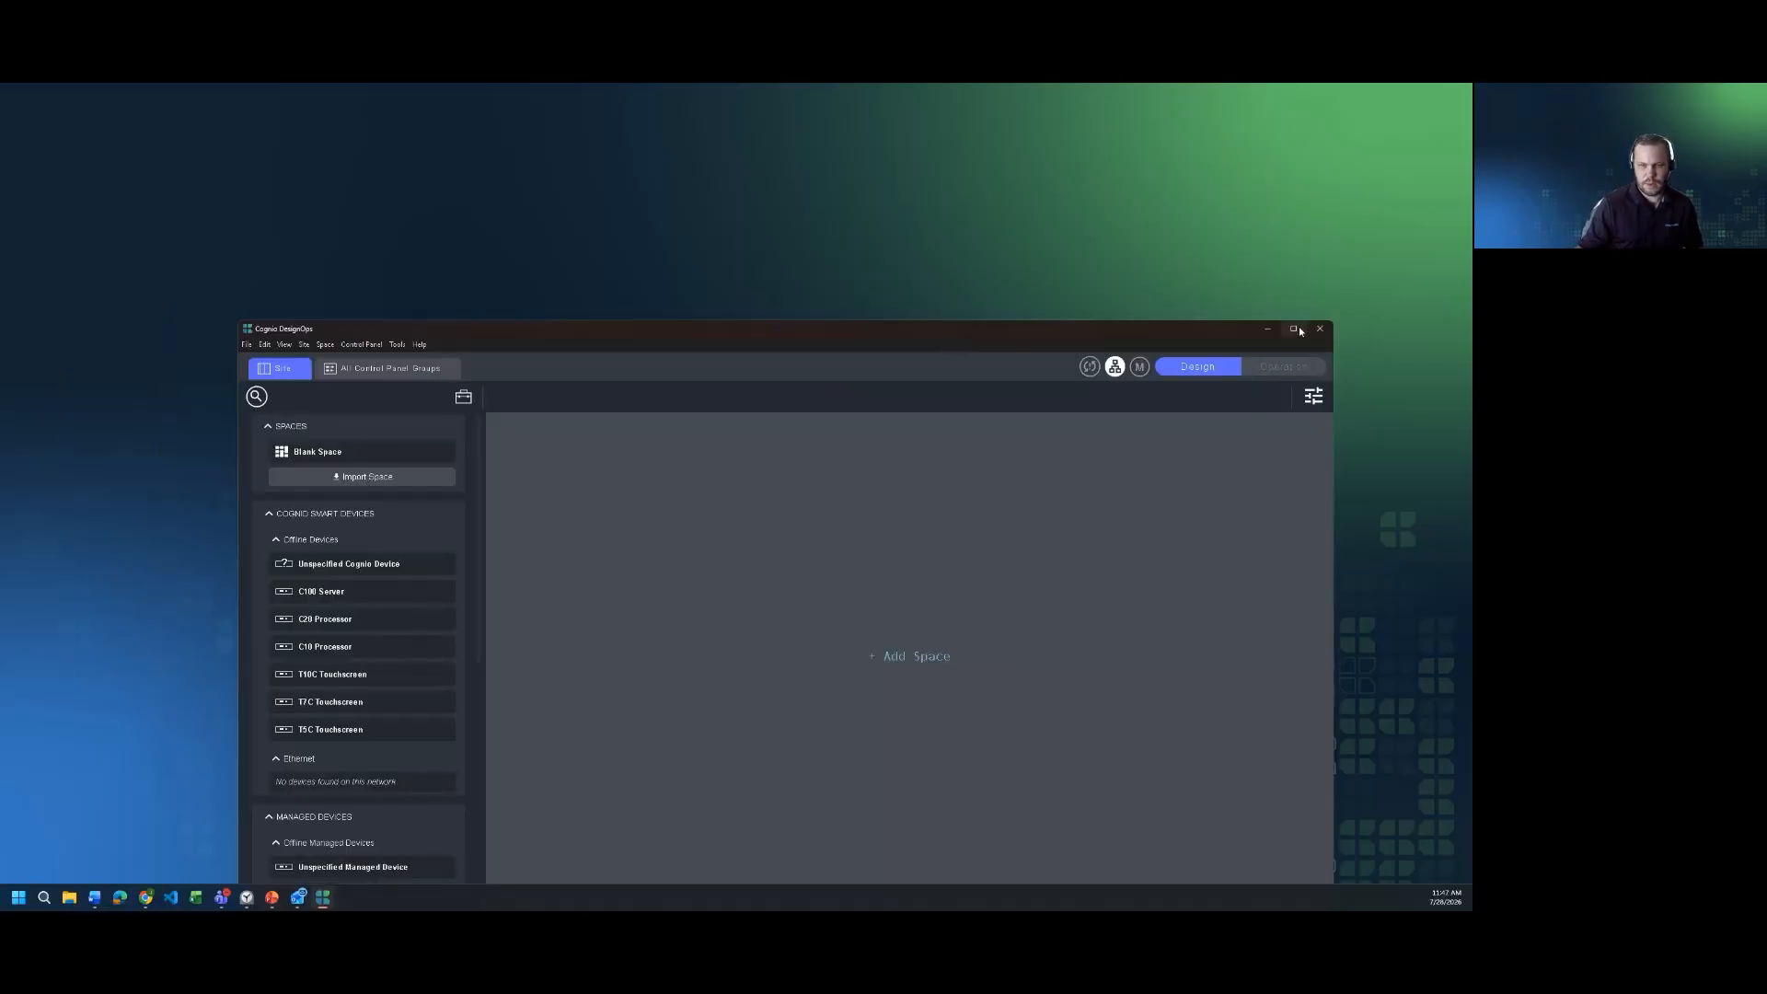
# Step: Add a blank space to the empty site and place a scripted Custom block in it
pyautogui.click(1299, 331)
pyautogui.moveTo(138, 207); pyautogui.dragTo(366, 196)
pyautogui.doubleClick(366, 195)
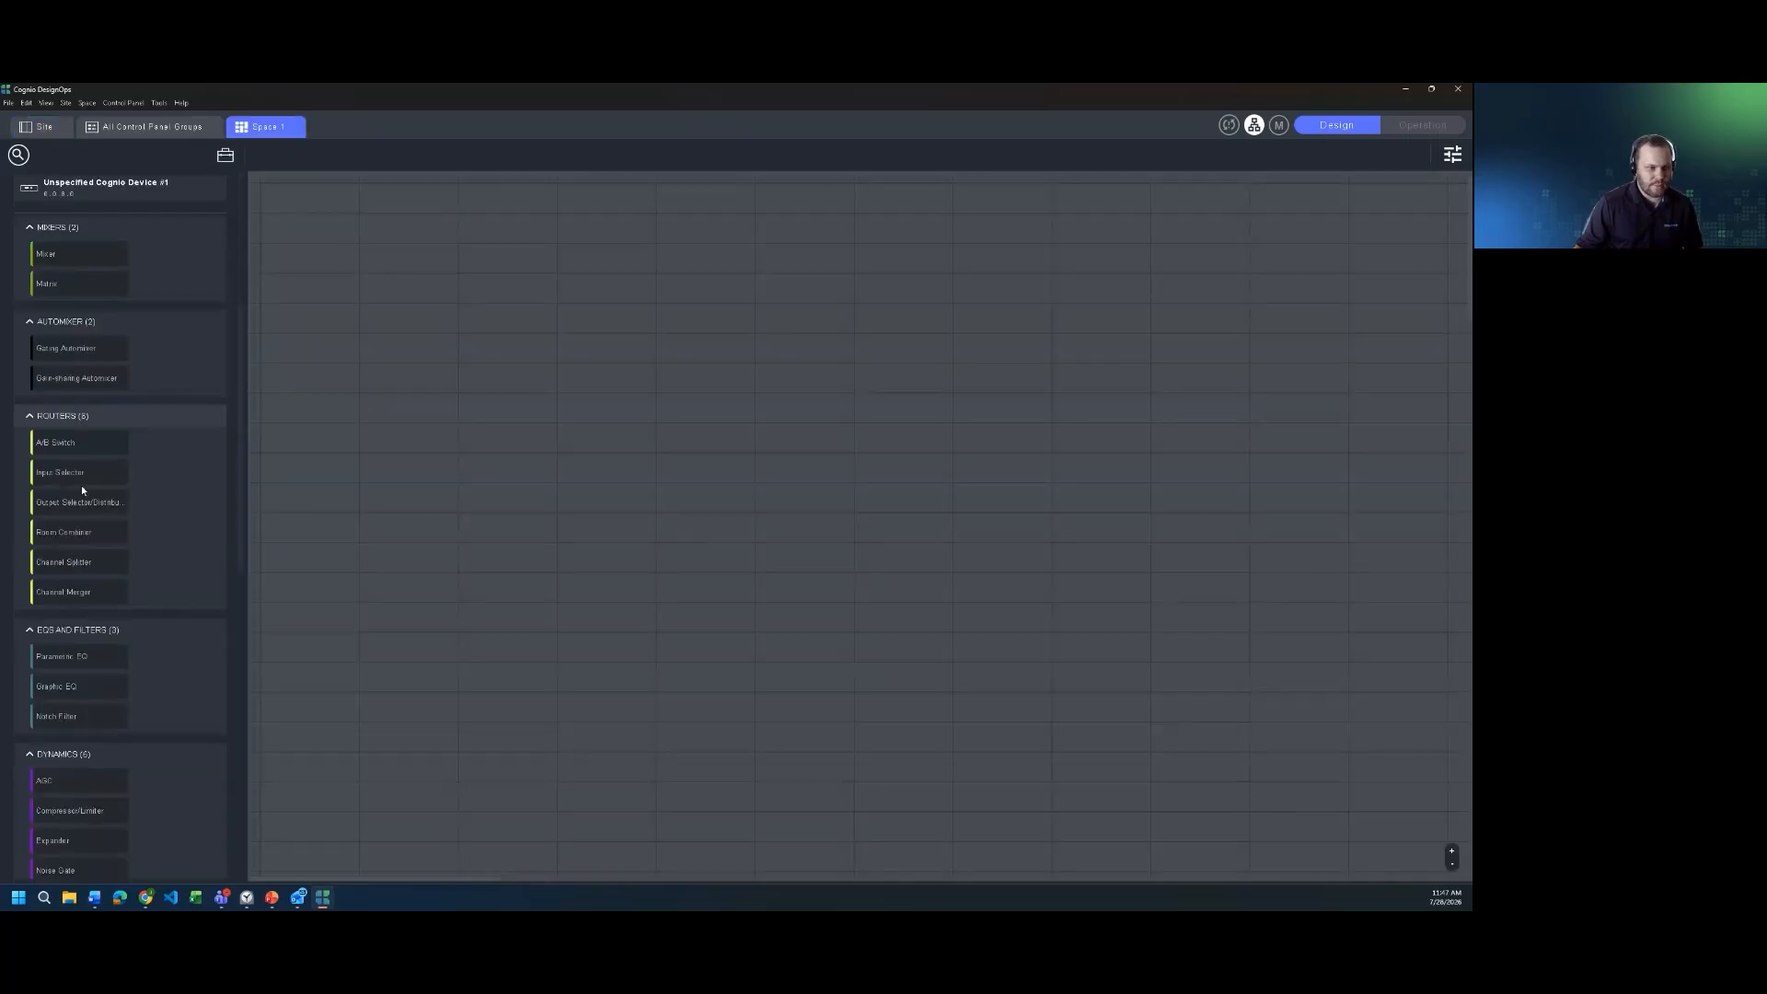
pyautogui.scroll(-10, 82, 491)
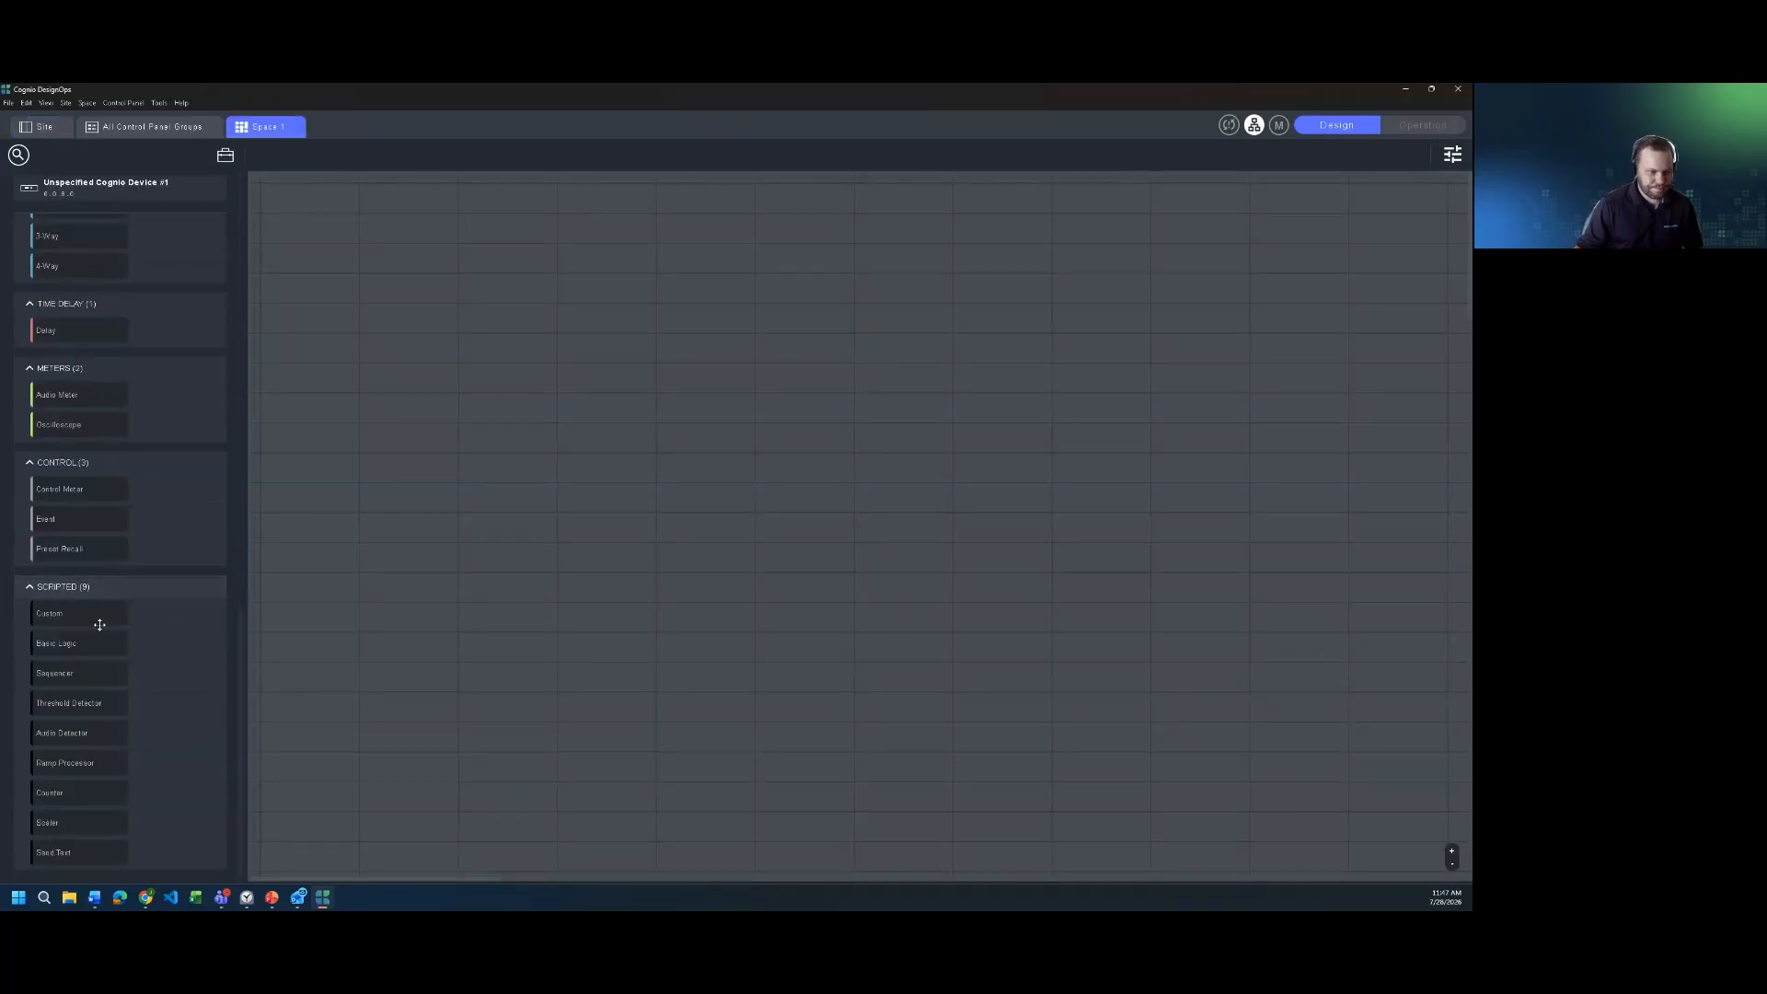
pyautogui.moveTo(62, 606); pyautogui.dragTo(278, 552)
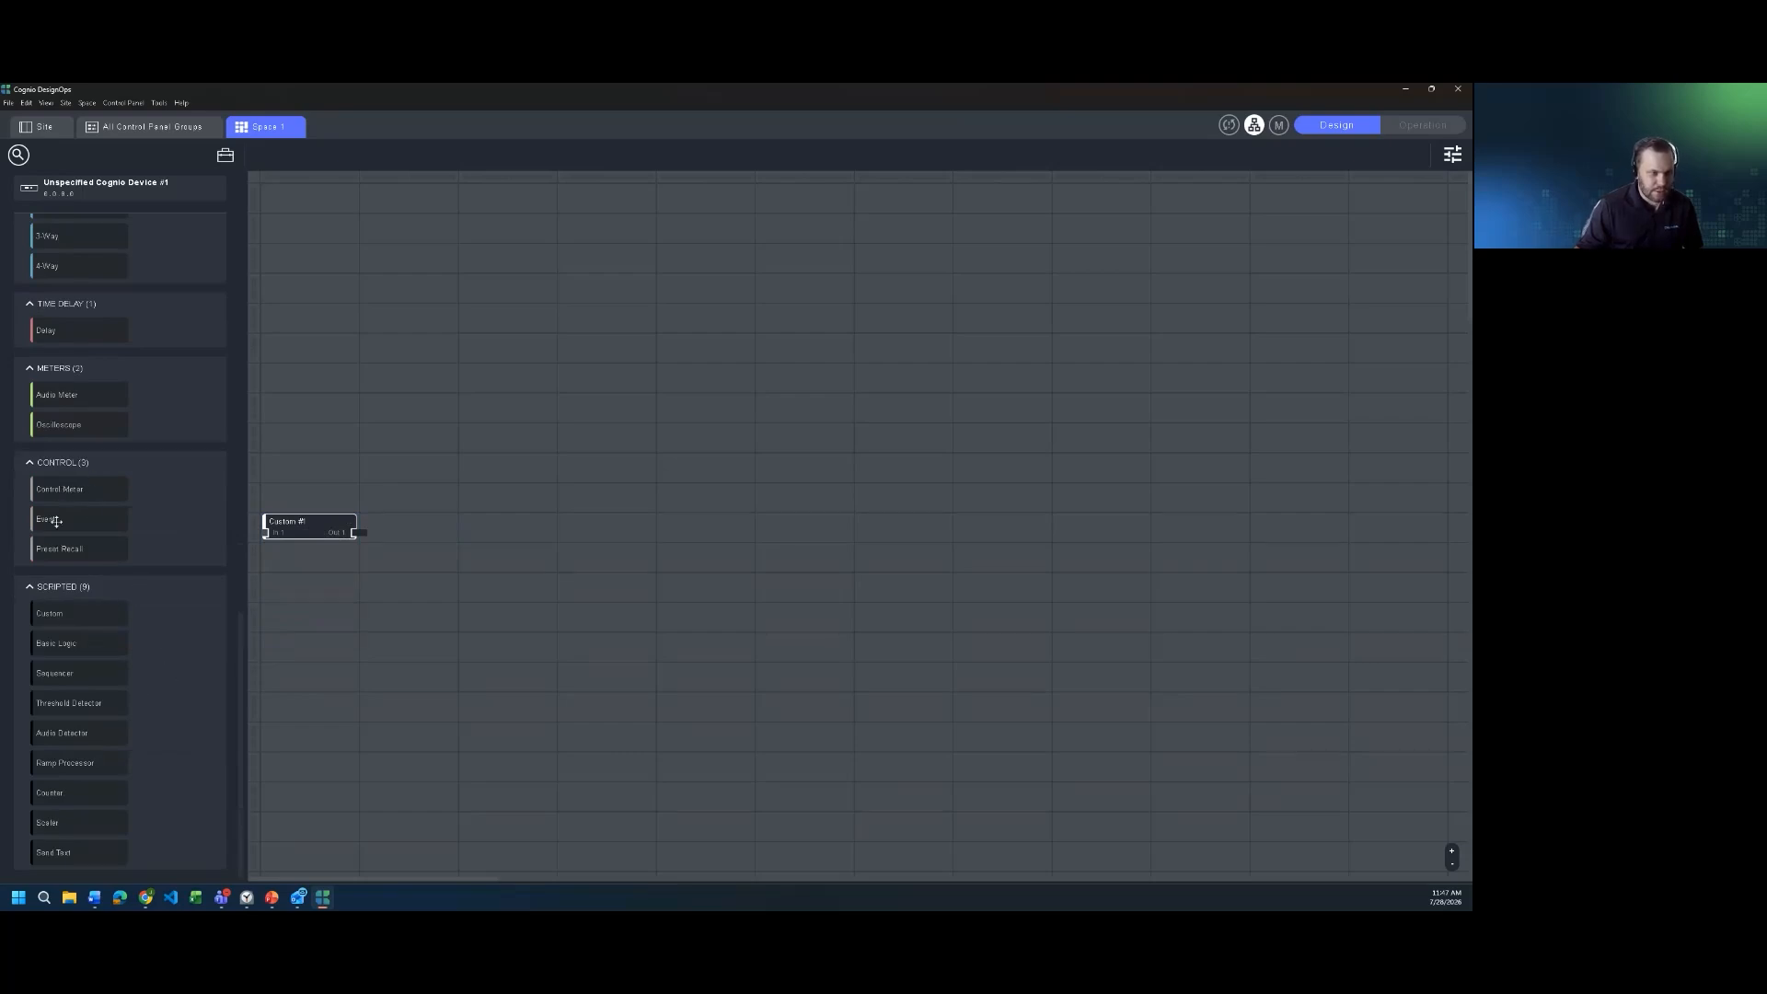
# Step: Place an Event block beside the Custom block in Space 1 and view the controls of both blocks
pyautogui.moveTo(51, 519); pyautogui.dragTo(503, 521)
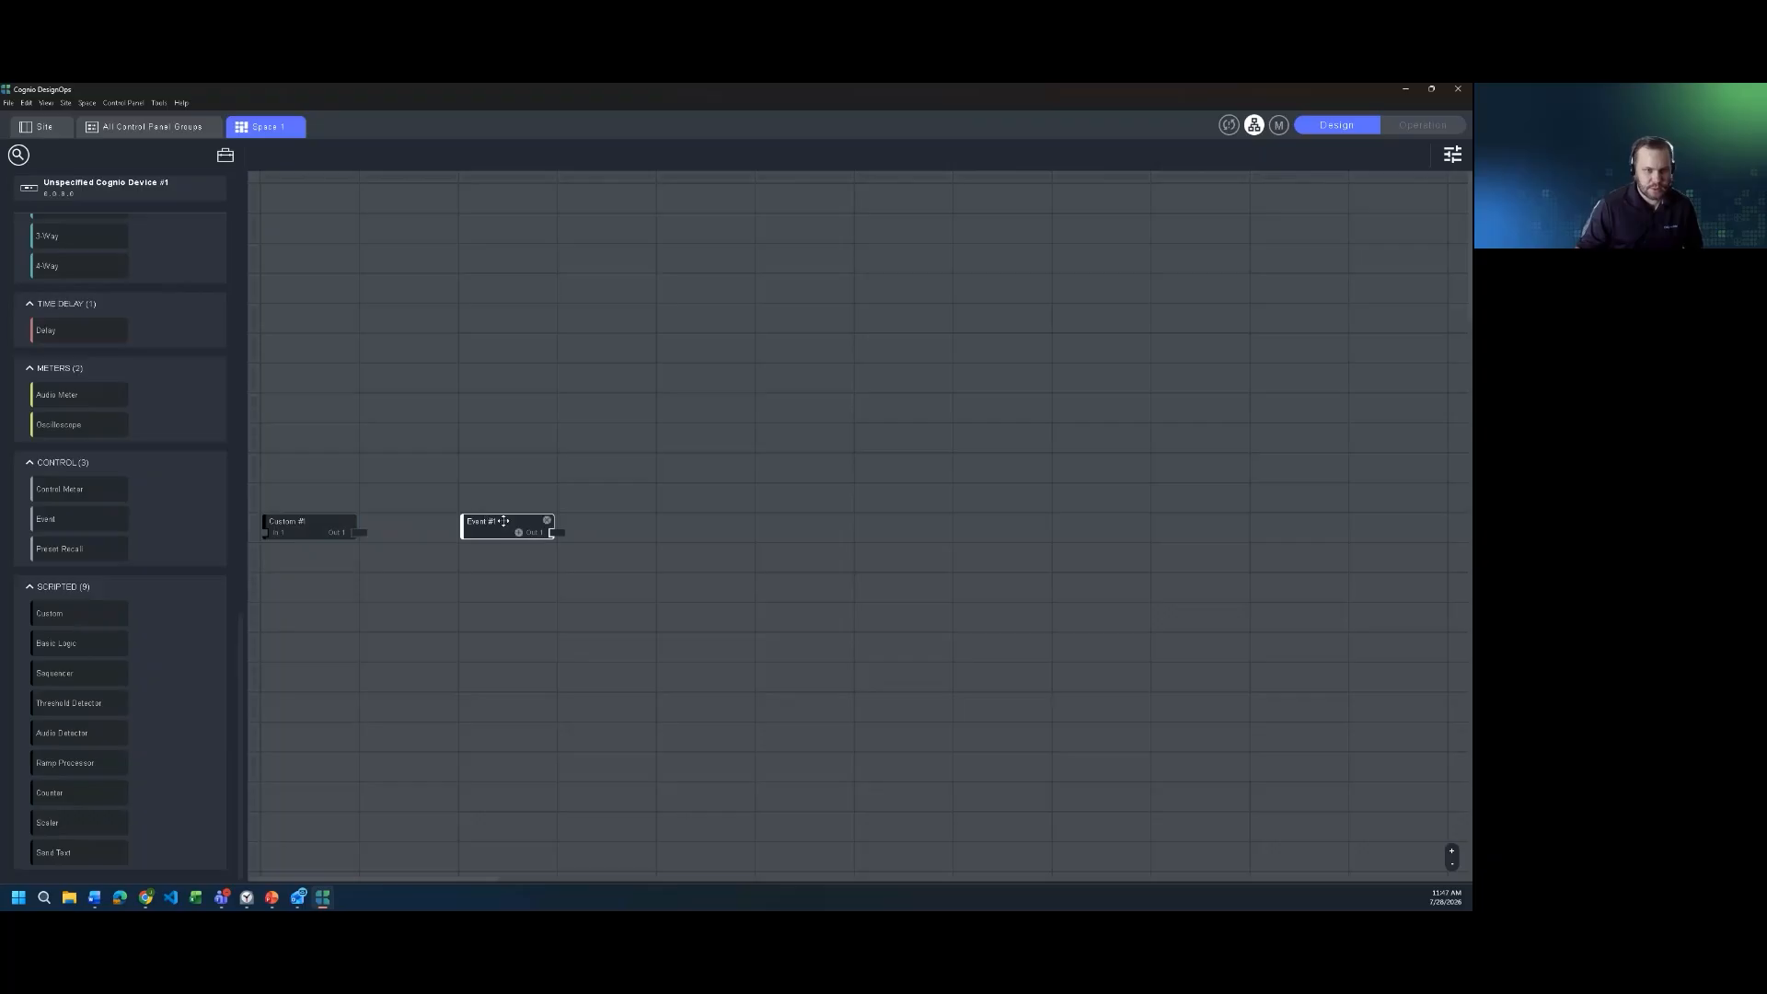
pyautogui.click(1454, 157)
pyautogui.click(1263, 155)
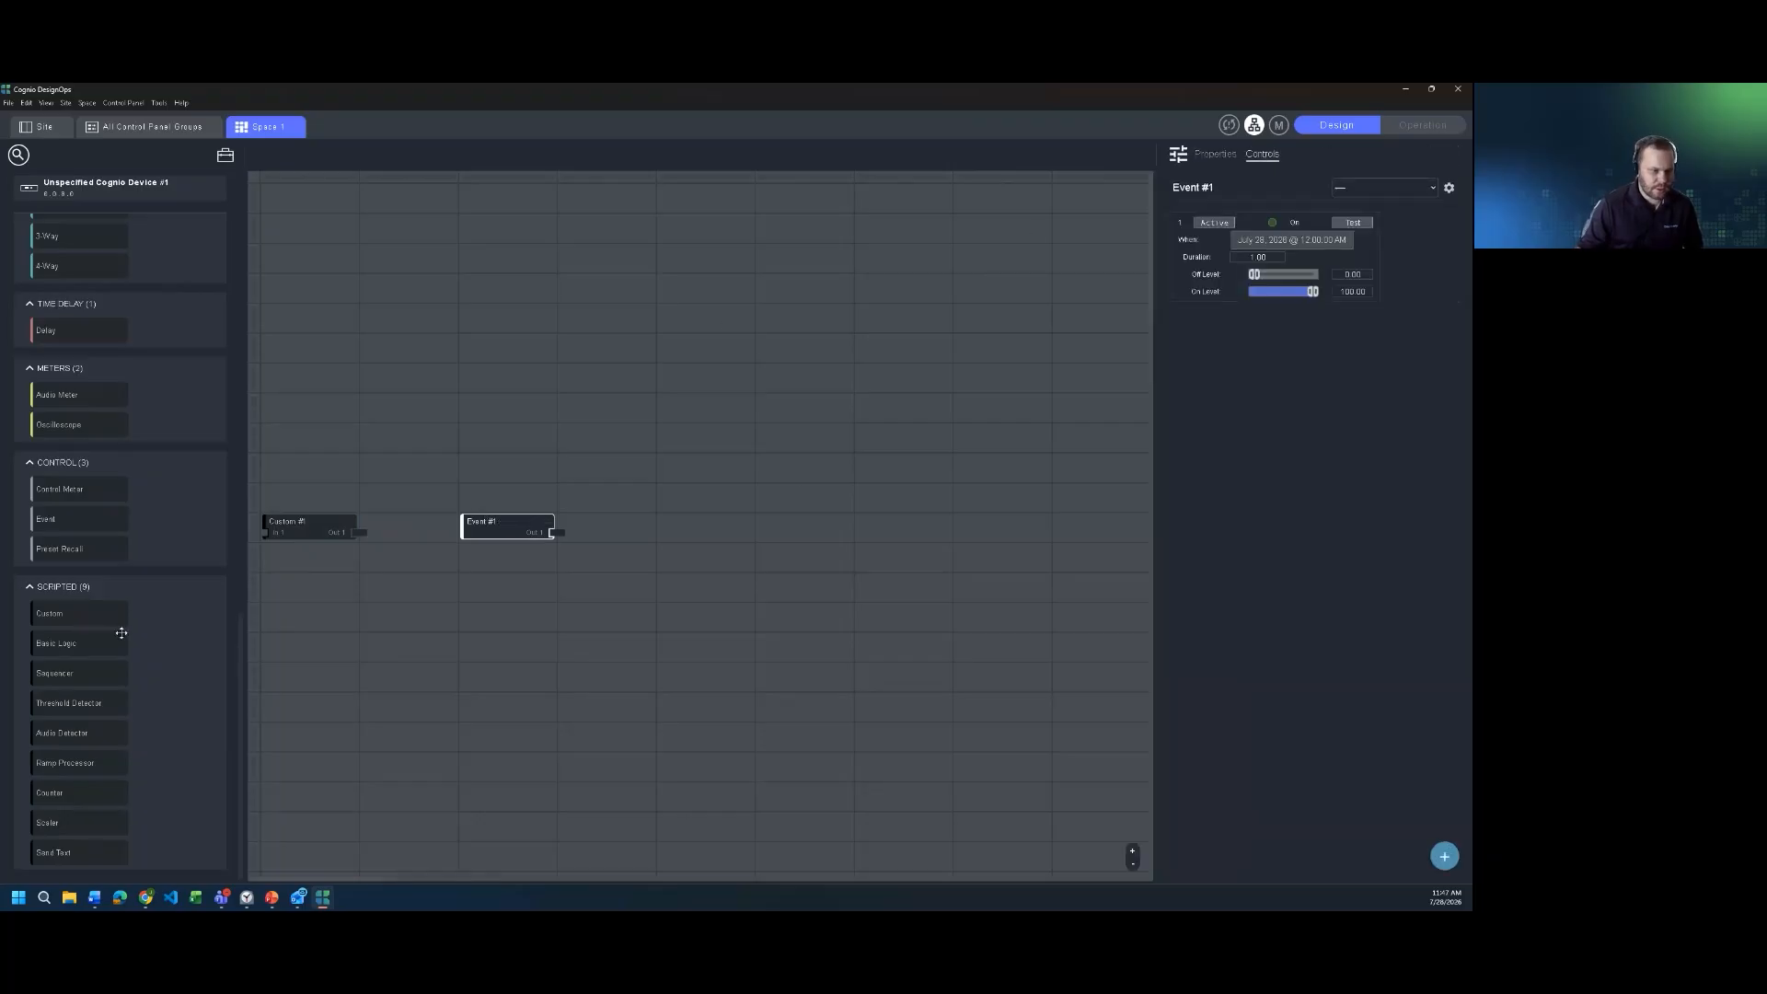
pyautogui.click(312, 523)
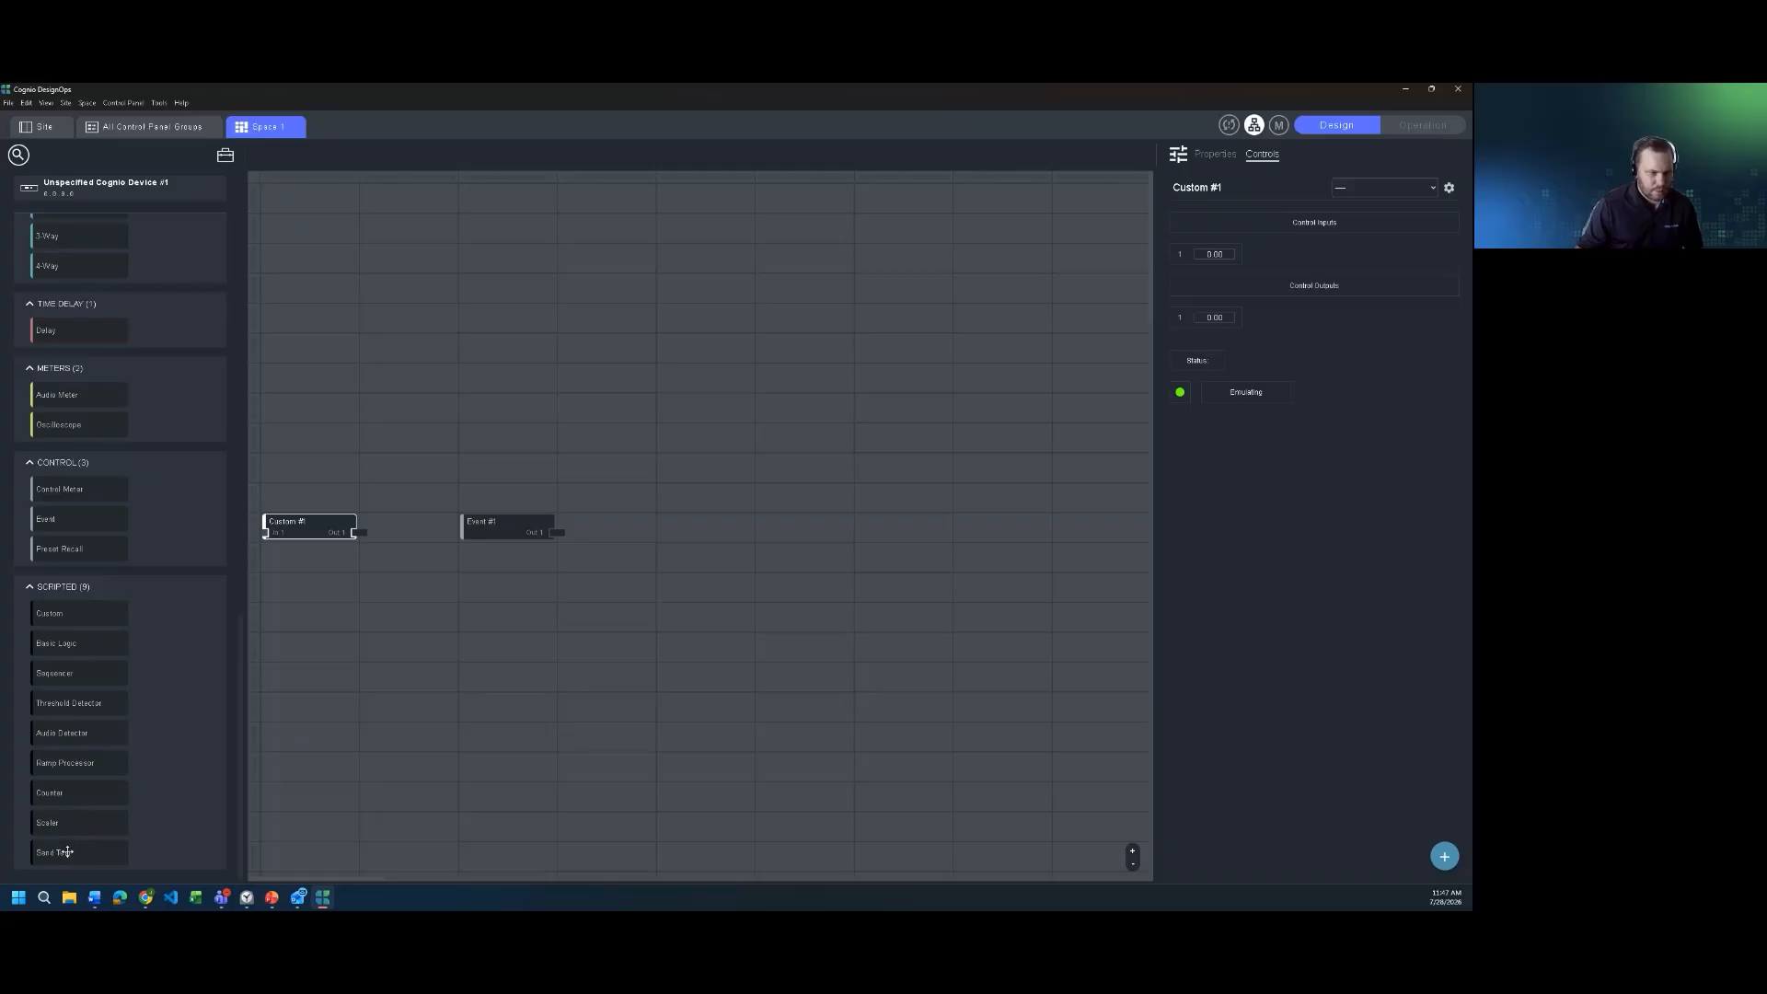
# Step: Place a scripted Send Text block below the Custom block and fire its Trigger 1
pyautogui.moveTo(64, 846); pyautogui.dragTo(352, 607)
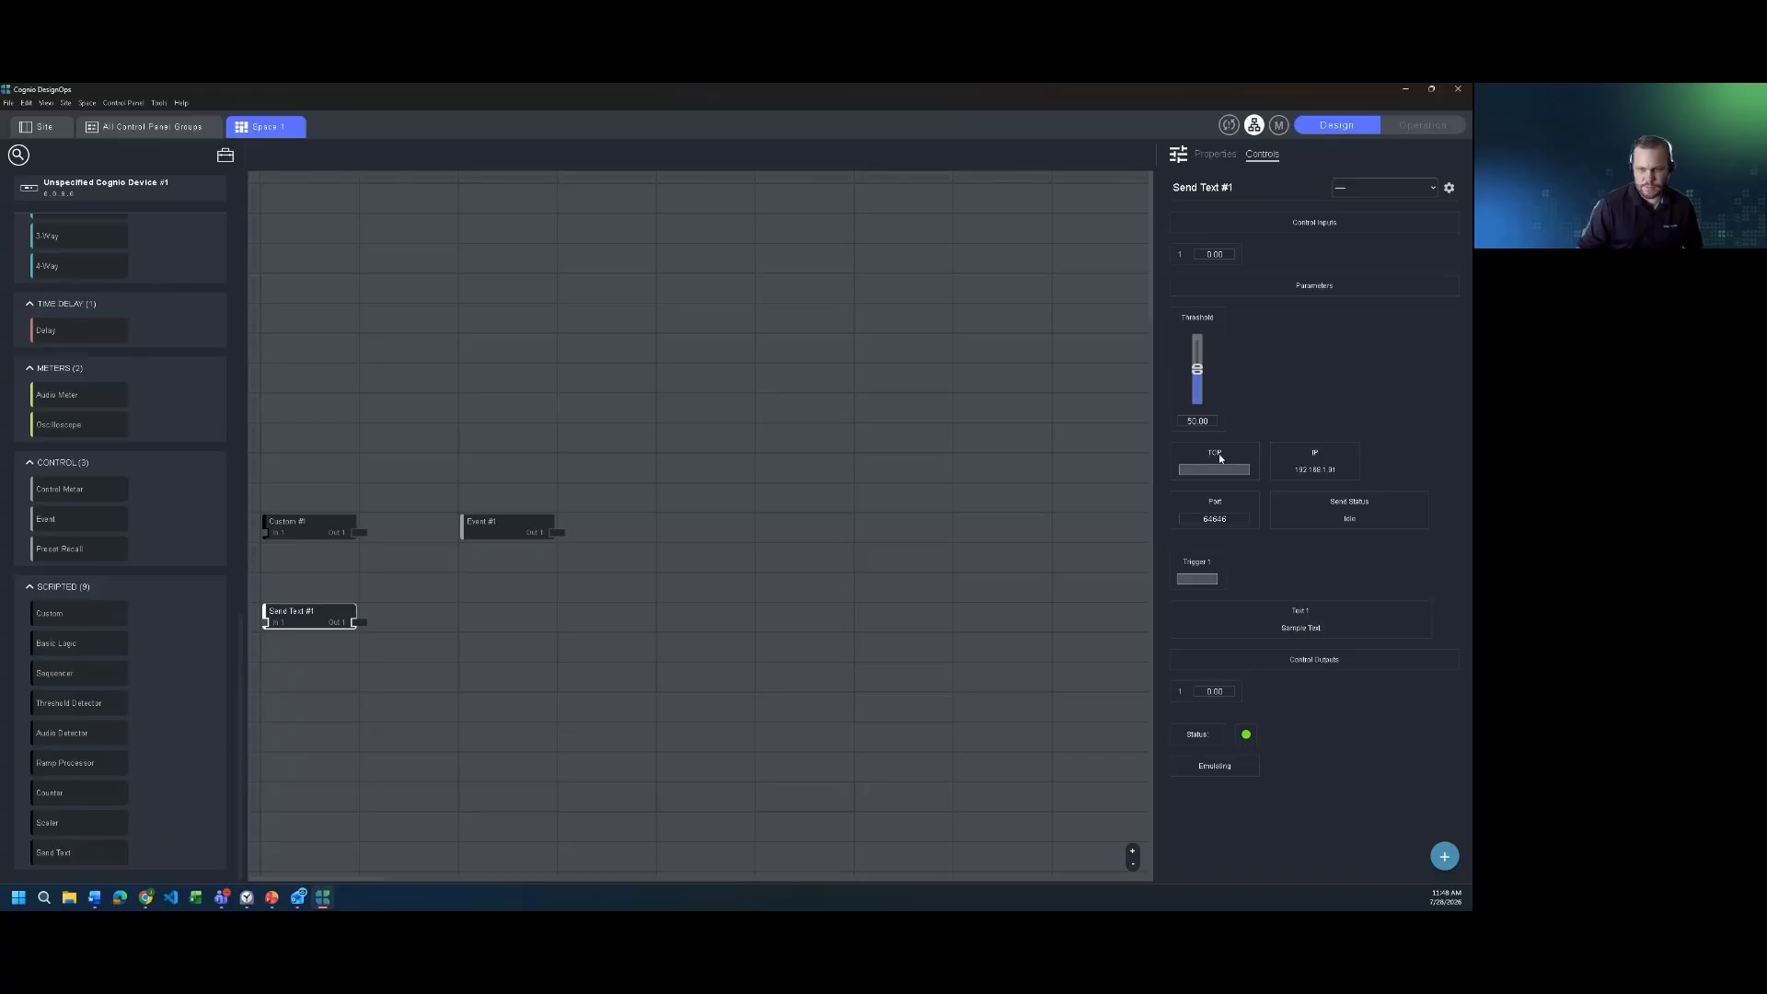
pyautogui.moveTo(322, 623)
pyautogui.click(1196, 579)
# Step: Add a control panel group to Unspecified Cognio Device #1 in the site's Space 1
pyautogui.click(155, 128)
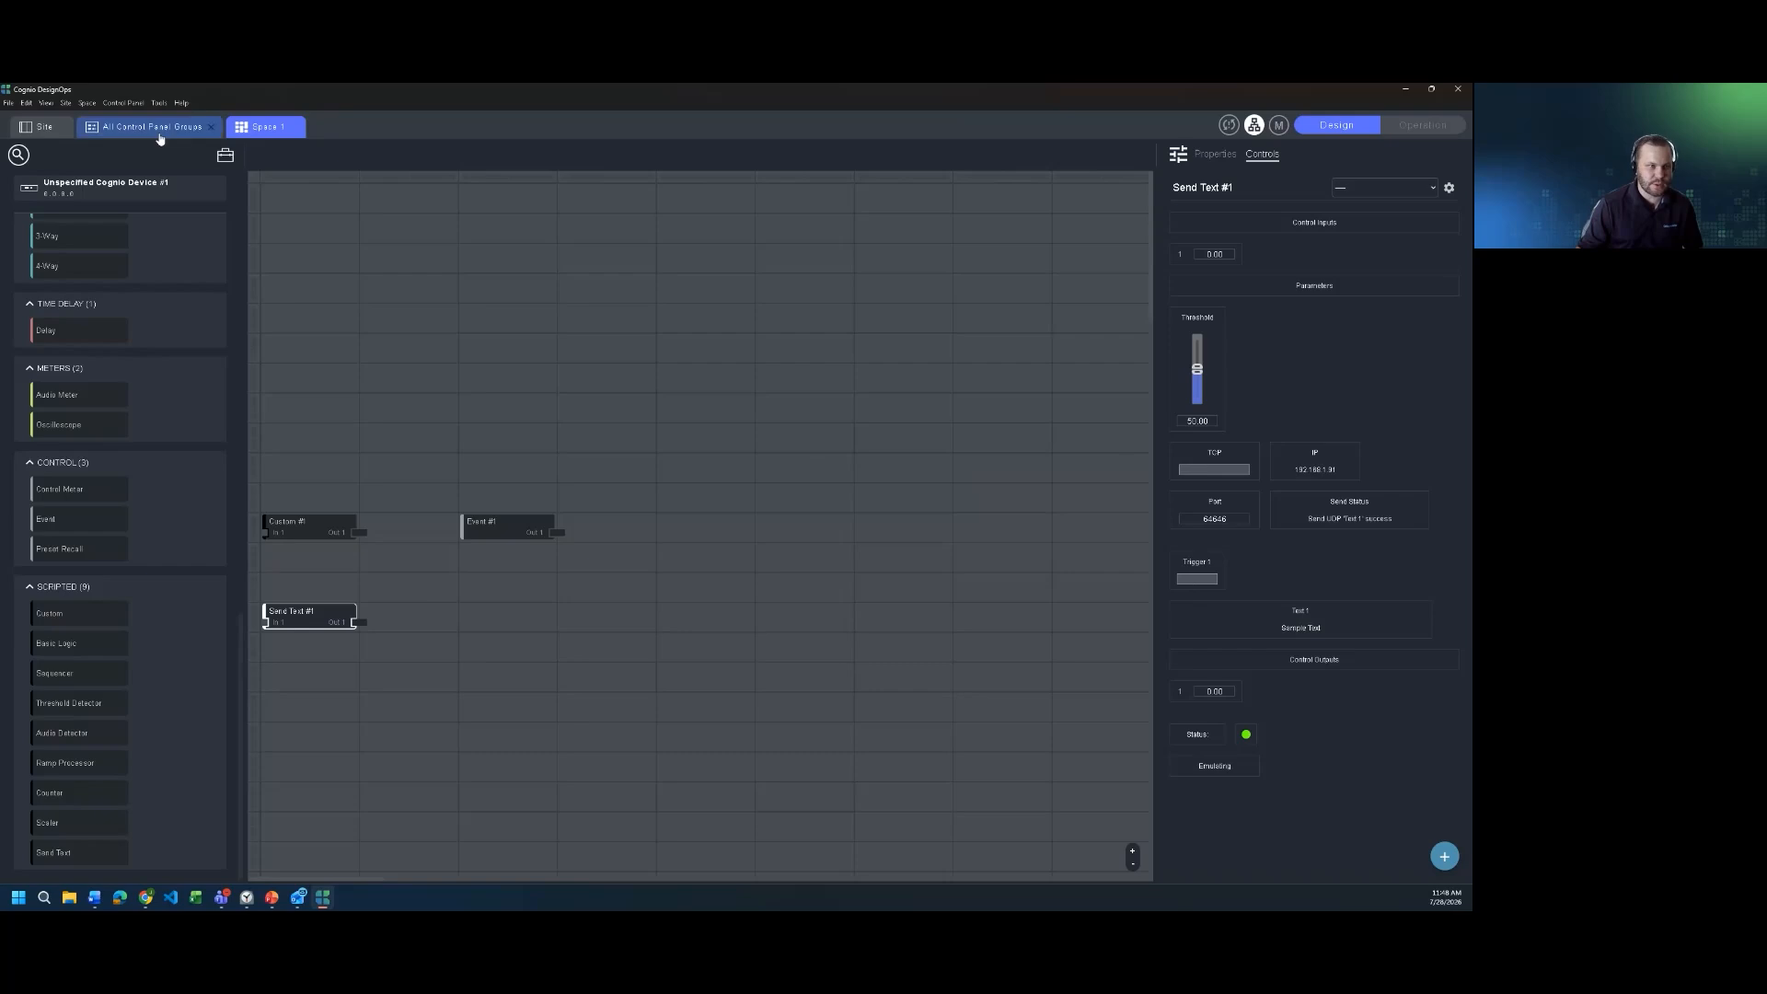
pyautogui.click(56, 132)
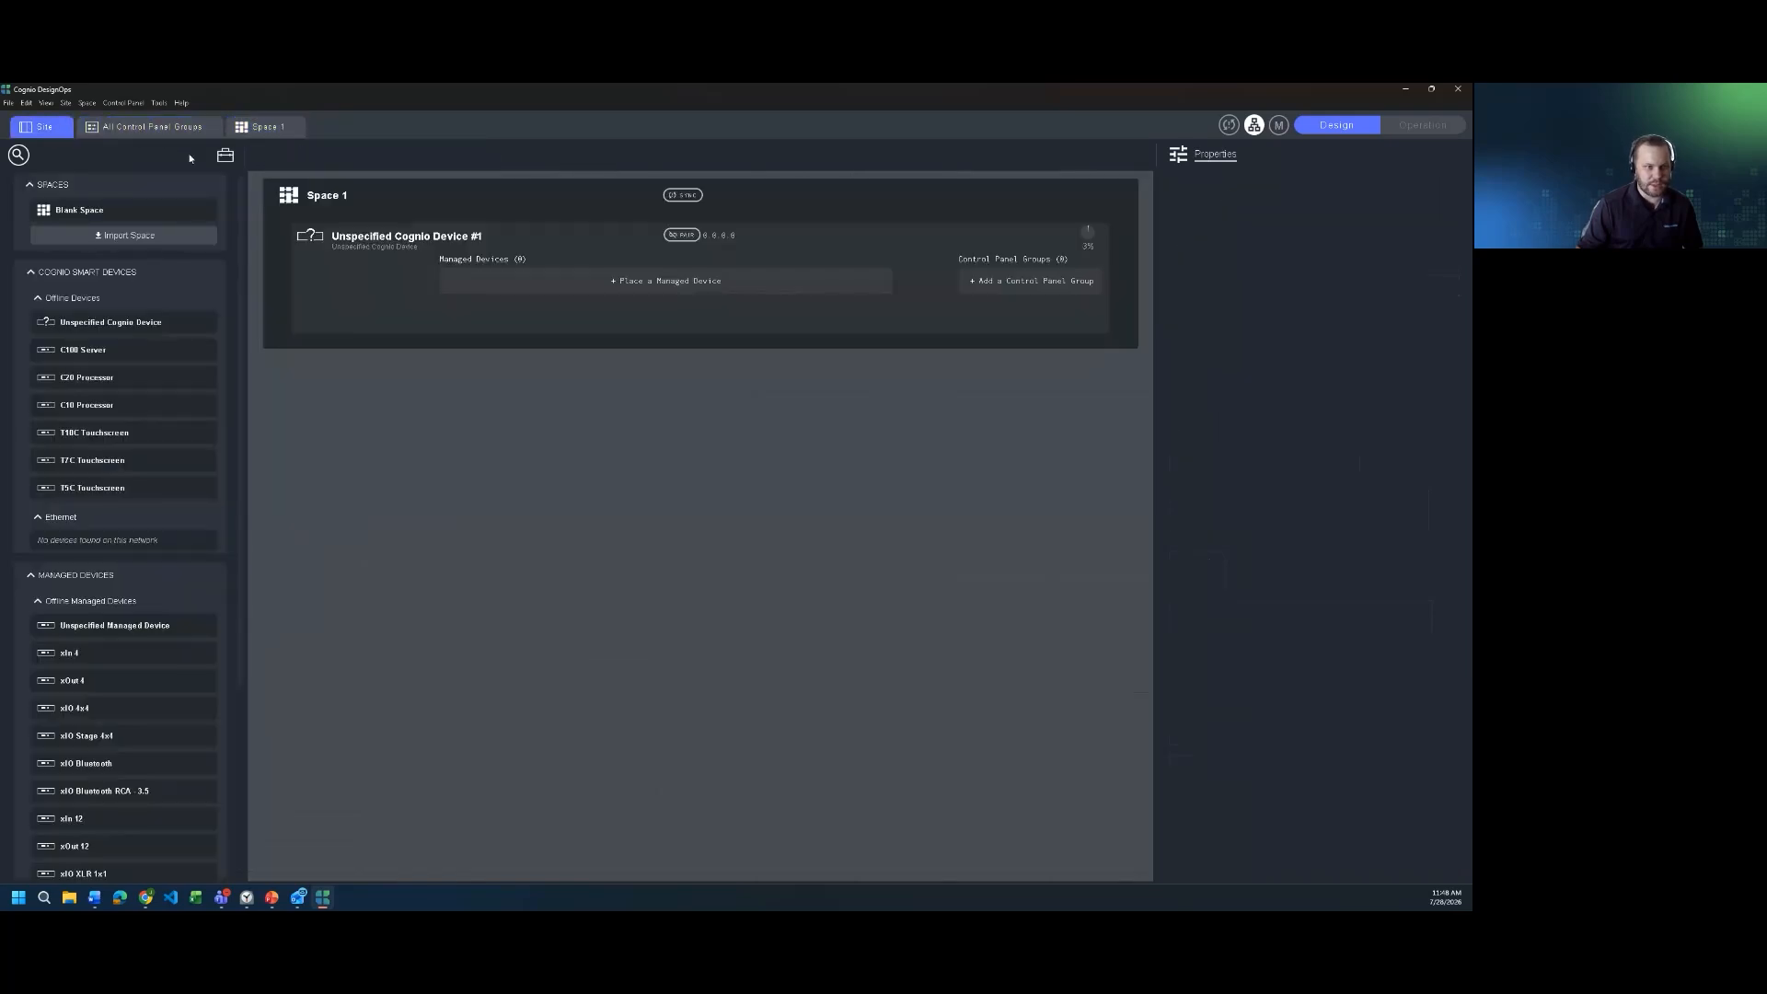
pyautogui.click(1026, 285)
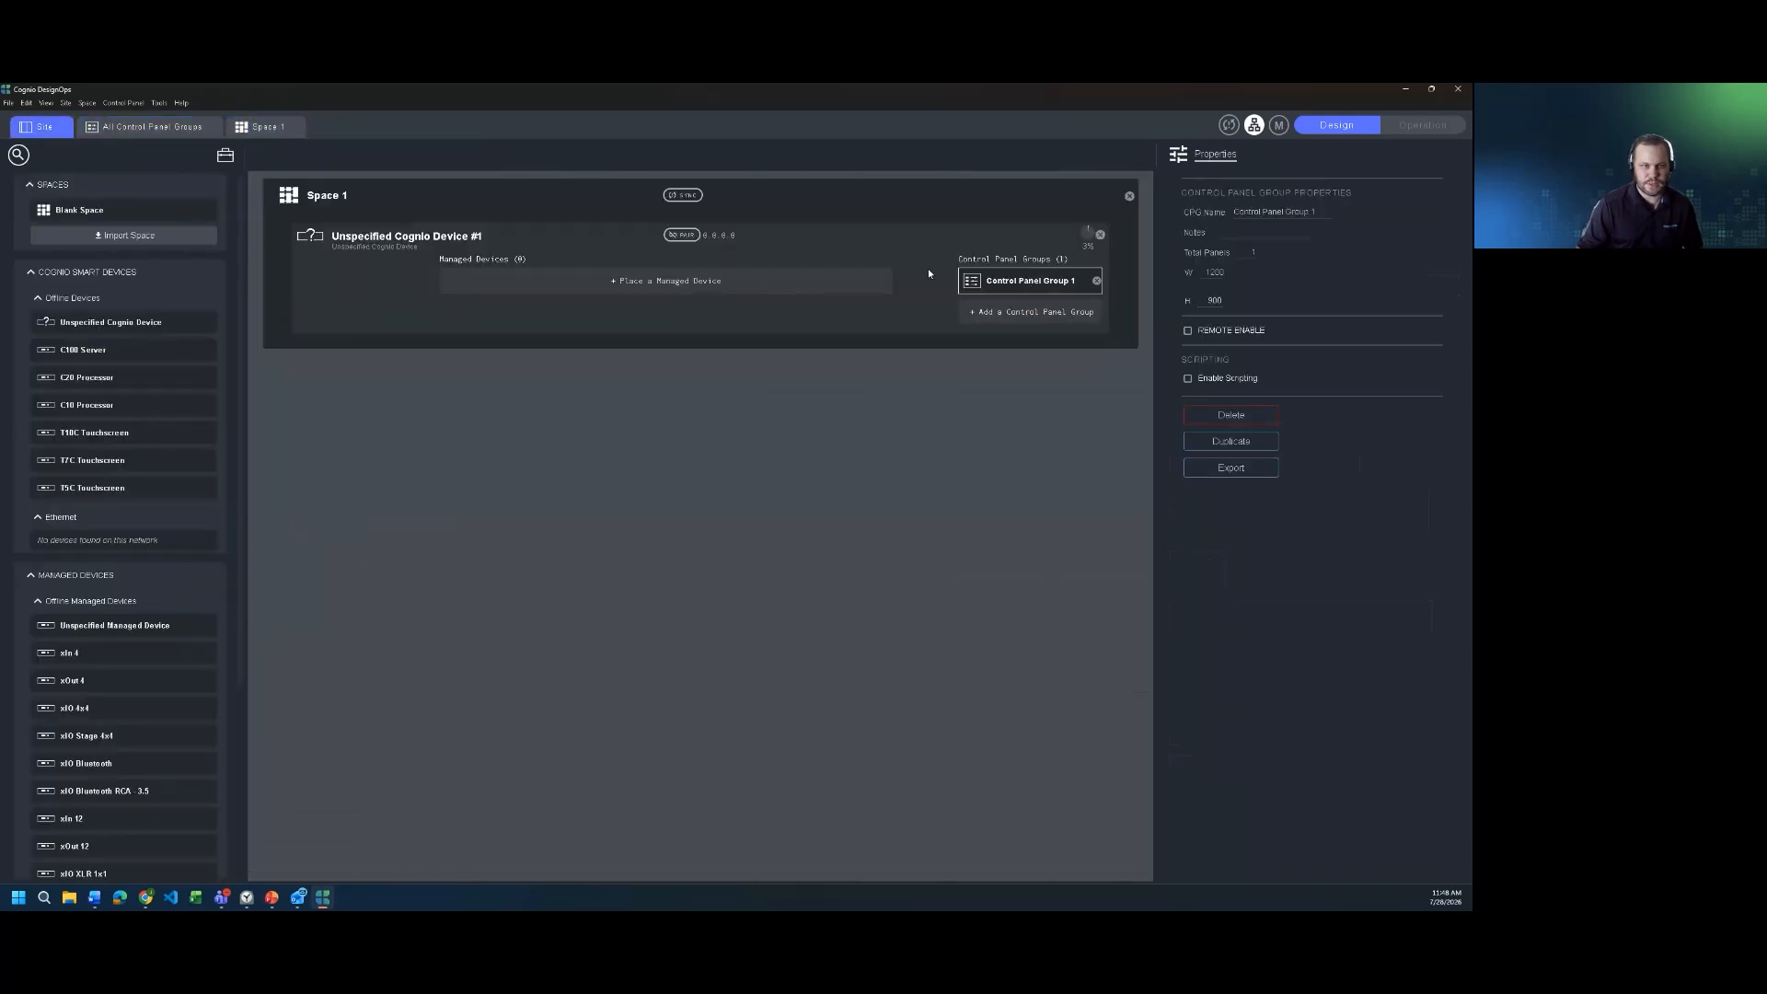
# Step: Open the empty panel of Control Panel Group 1 for editing from the overview of all control panel groups
pyautogui.doubleClick(334, 197)
pyautogui.click(166, 127)
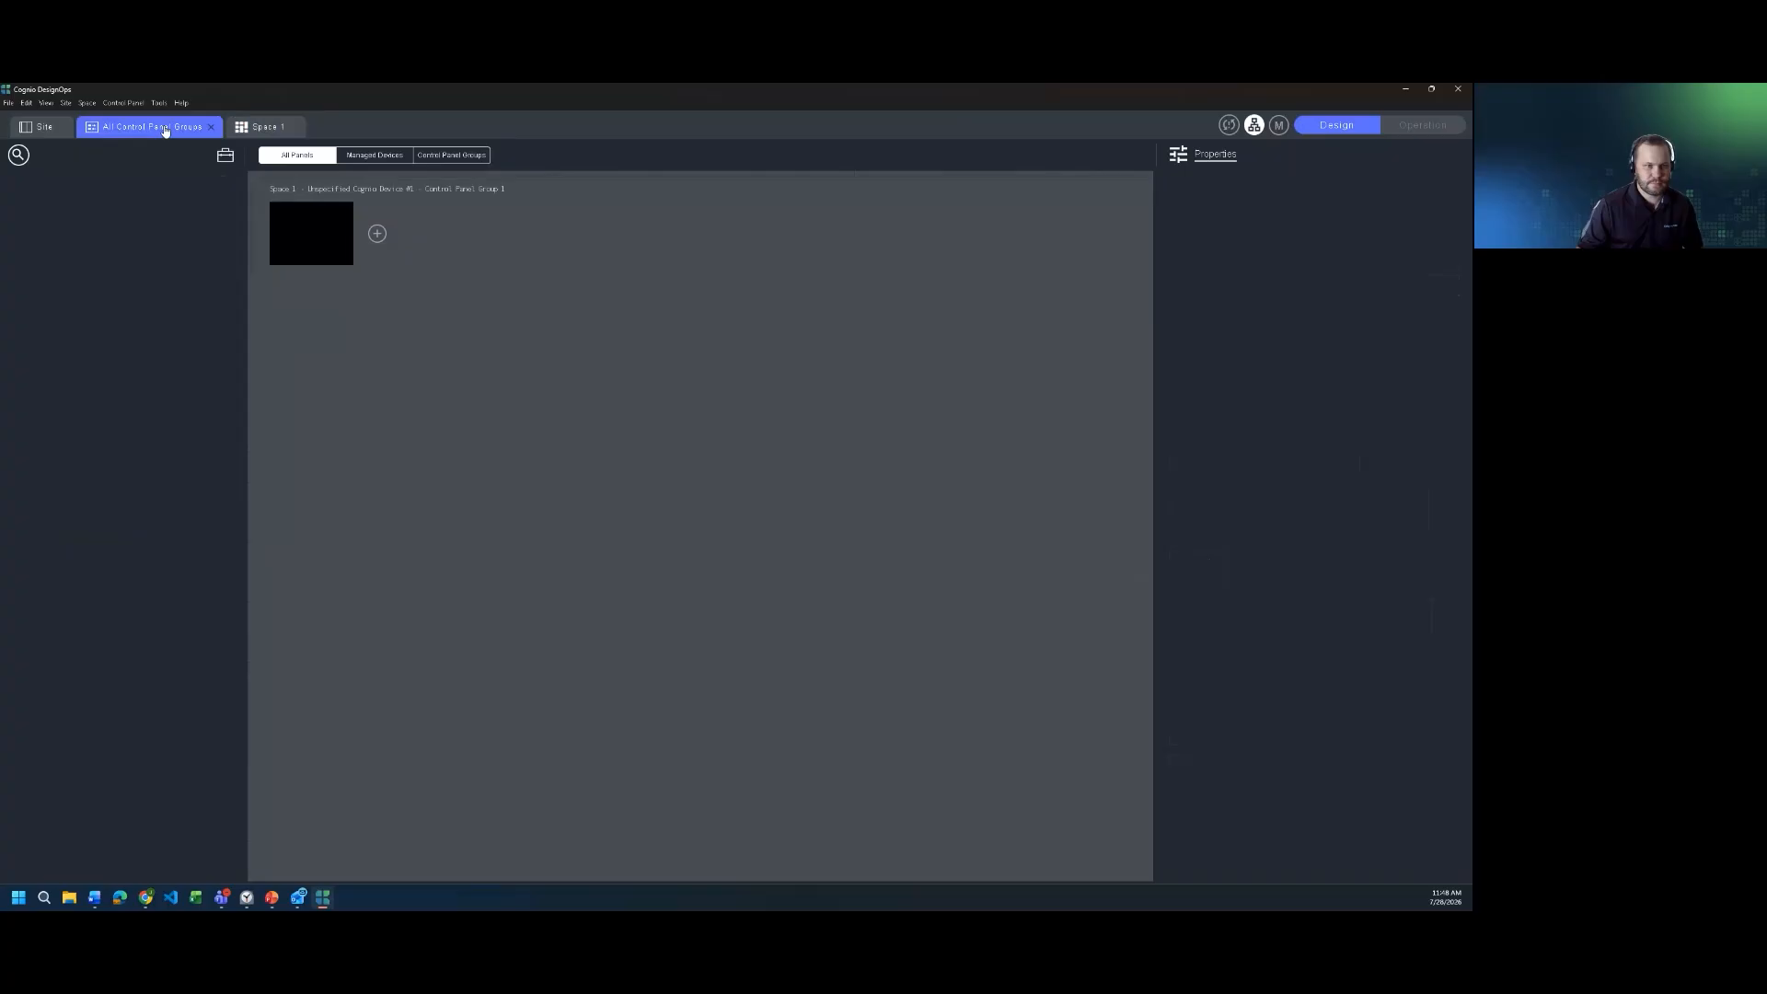
pyautogui.click(311, 238)
pyautogui.doubleClick(311, 238)
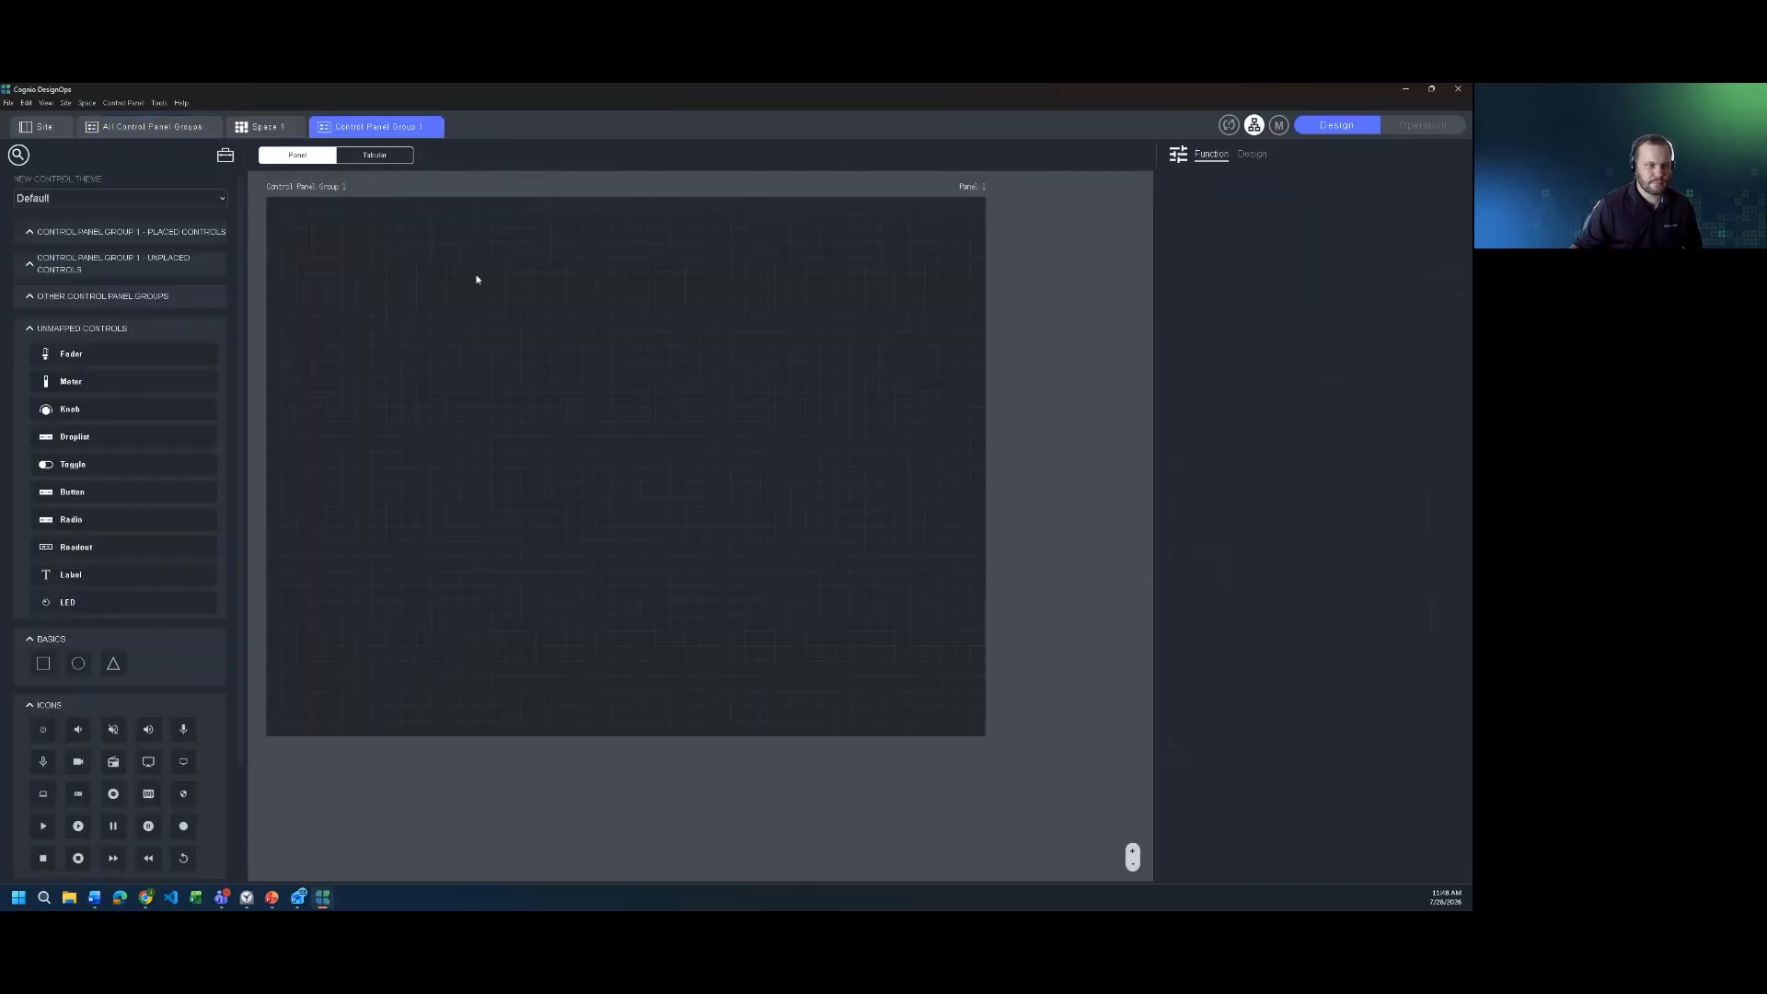
# Step: Place an unmapped button in the panel's upper left area, set its mode to Parameter, and assign Event #1's Event 1 On
pyautogui.moveTo(92, 490); pyautogui.dragTo(317, 287)
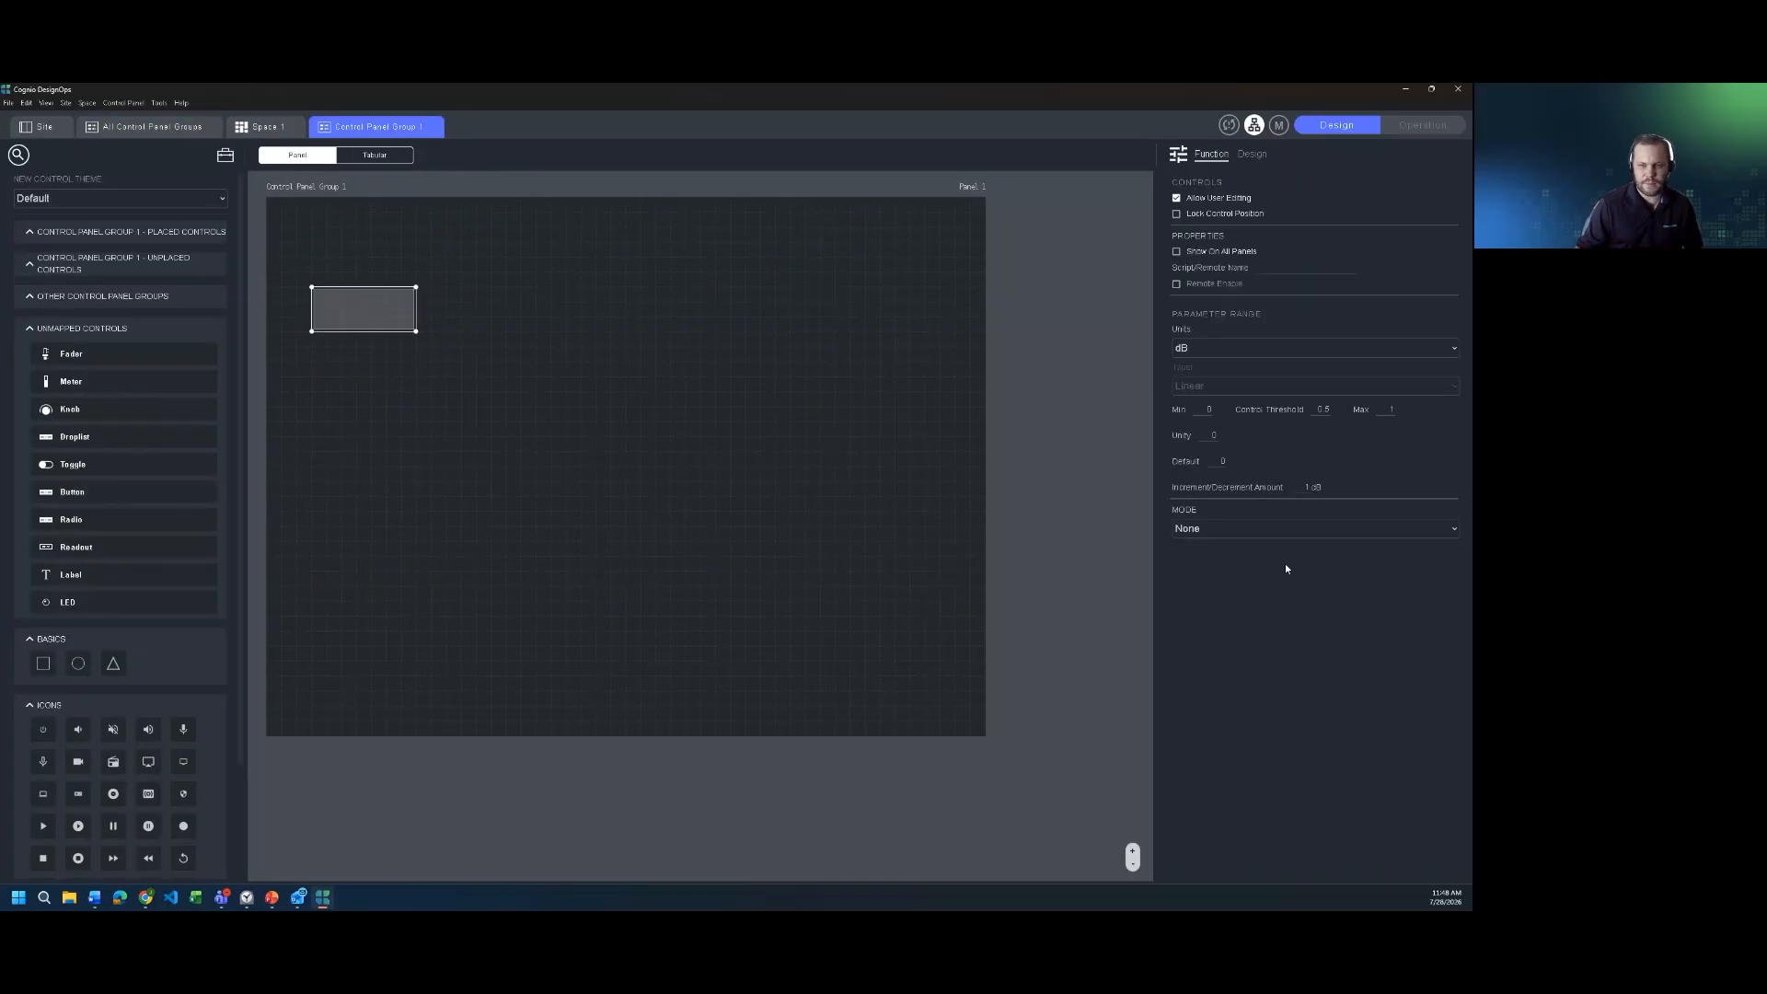
pyautogui.click(1270, 528)
pyautogui.click(1244, 572)
pyautogui.click(1242, 578)
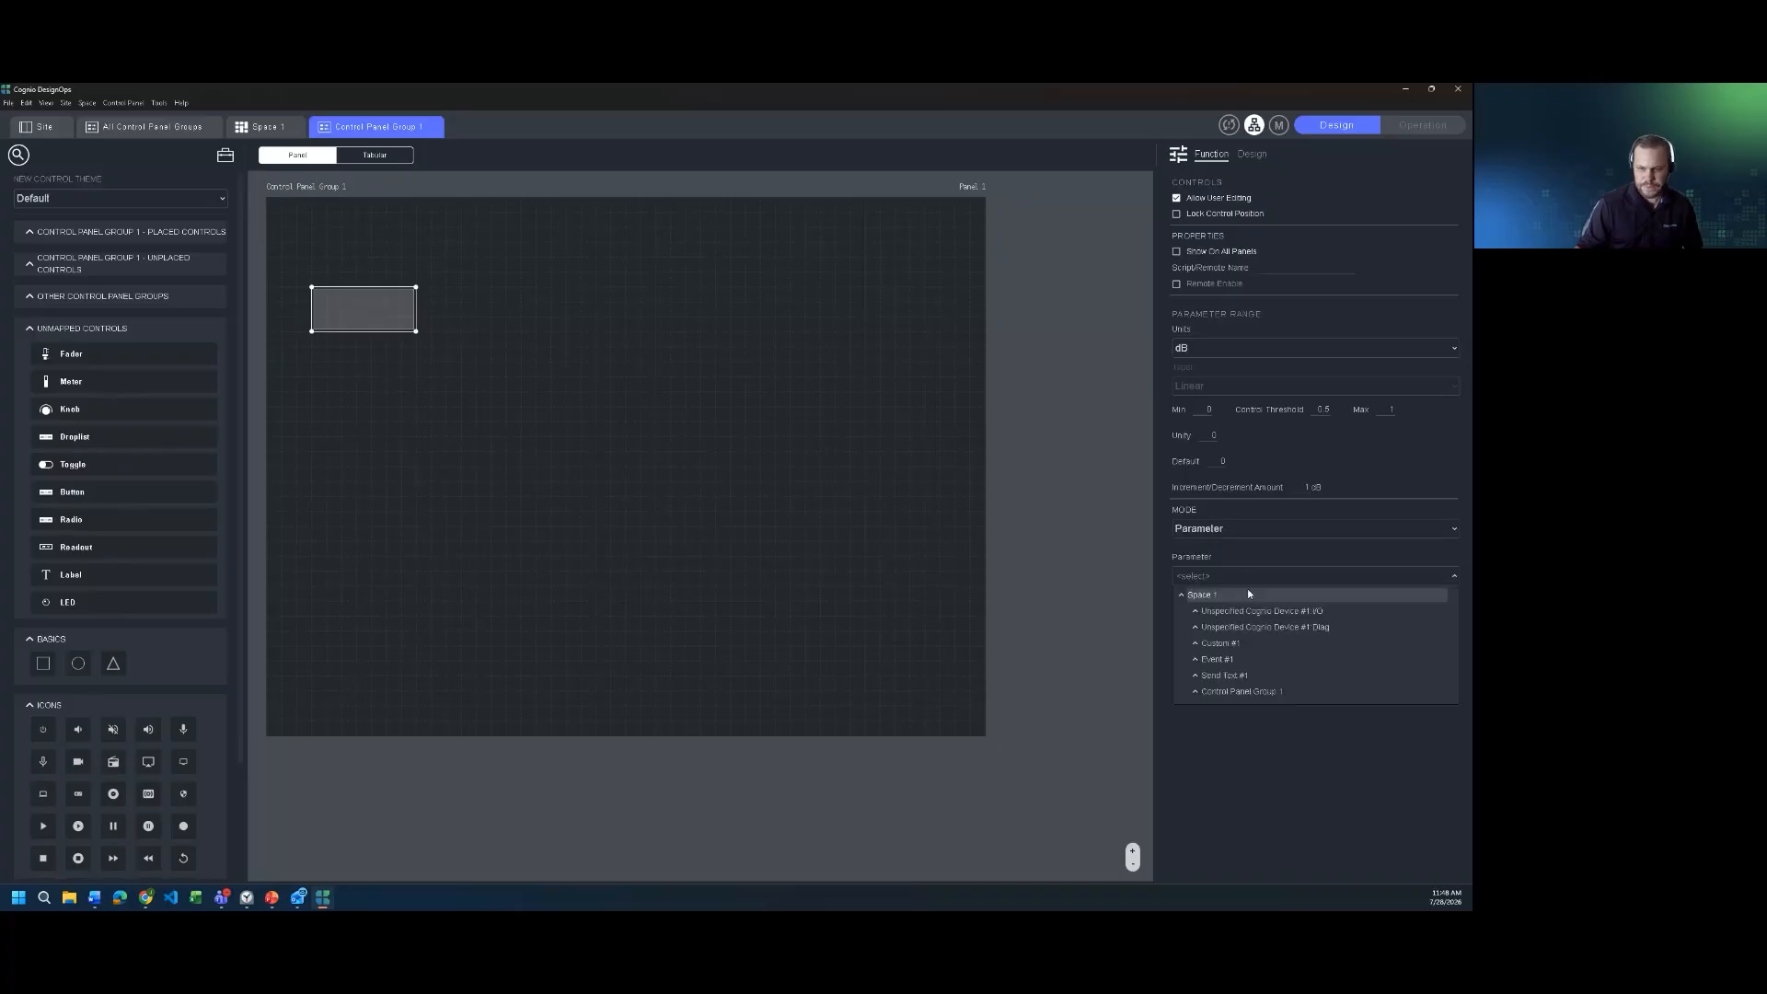
pyautogui.click(1195, 678)
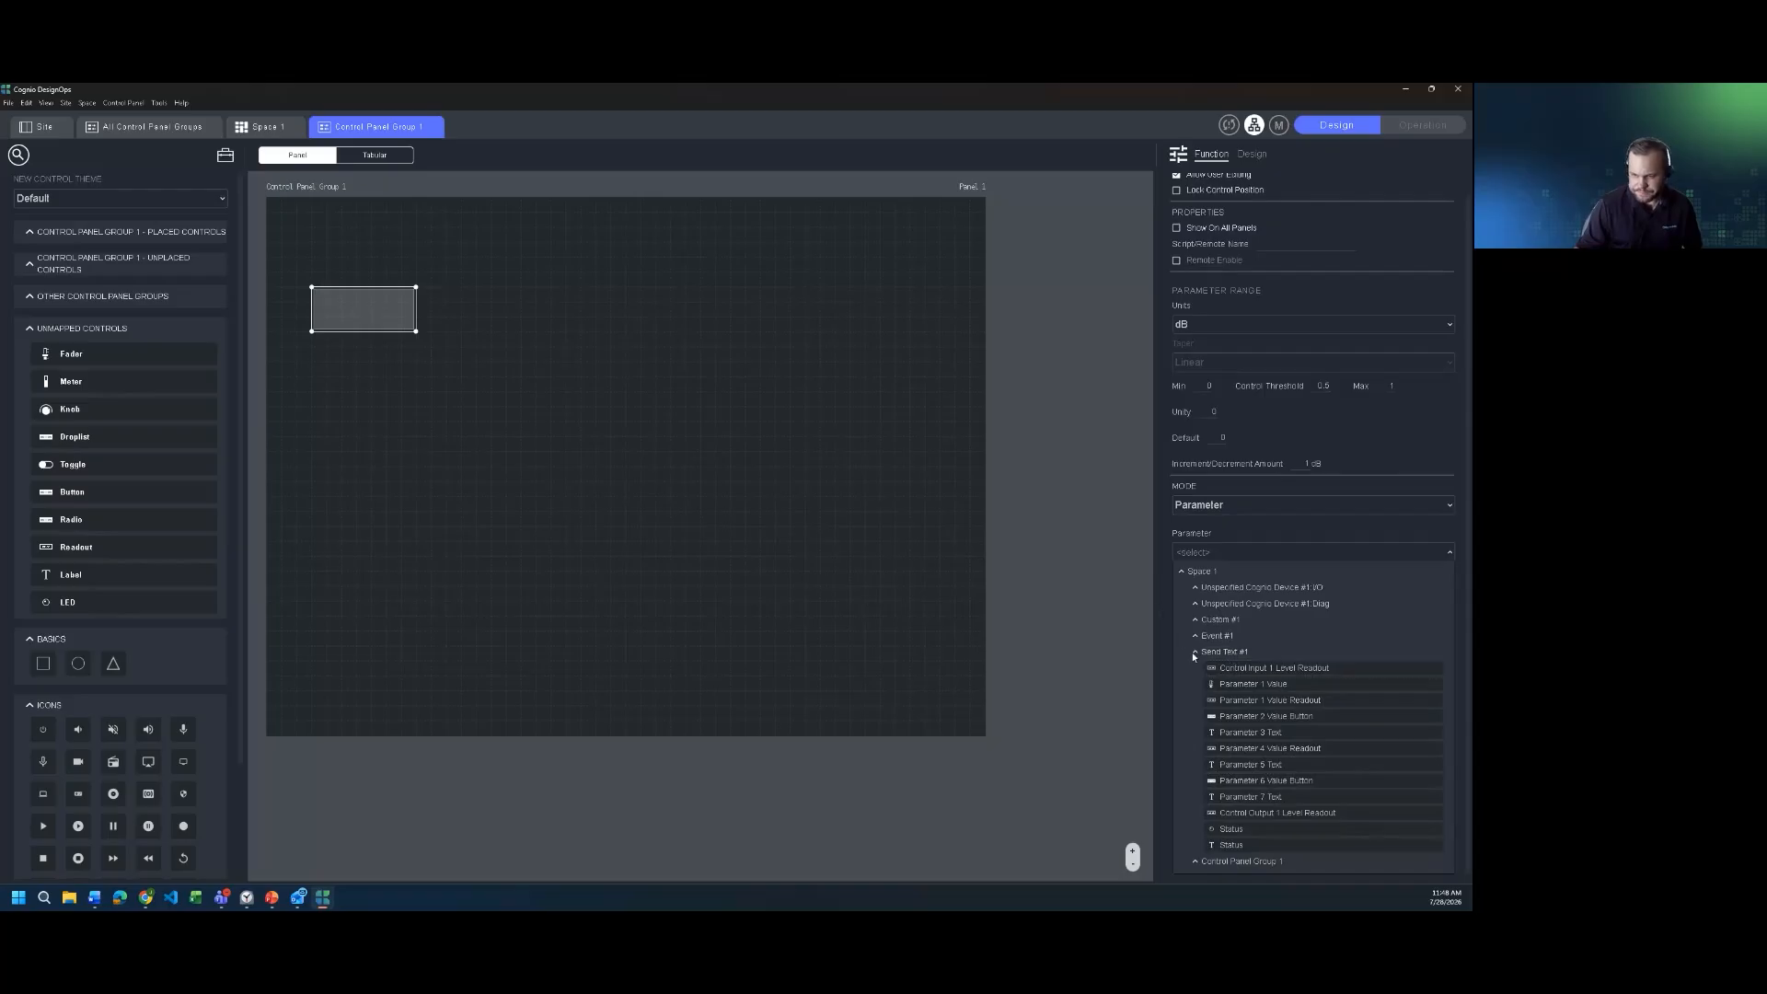
pyautogui.click(1195, 652)
pyautogui.click(1195, 660)
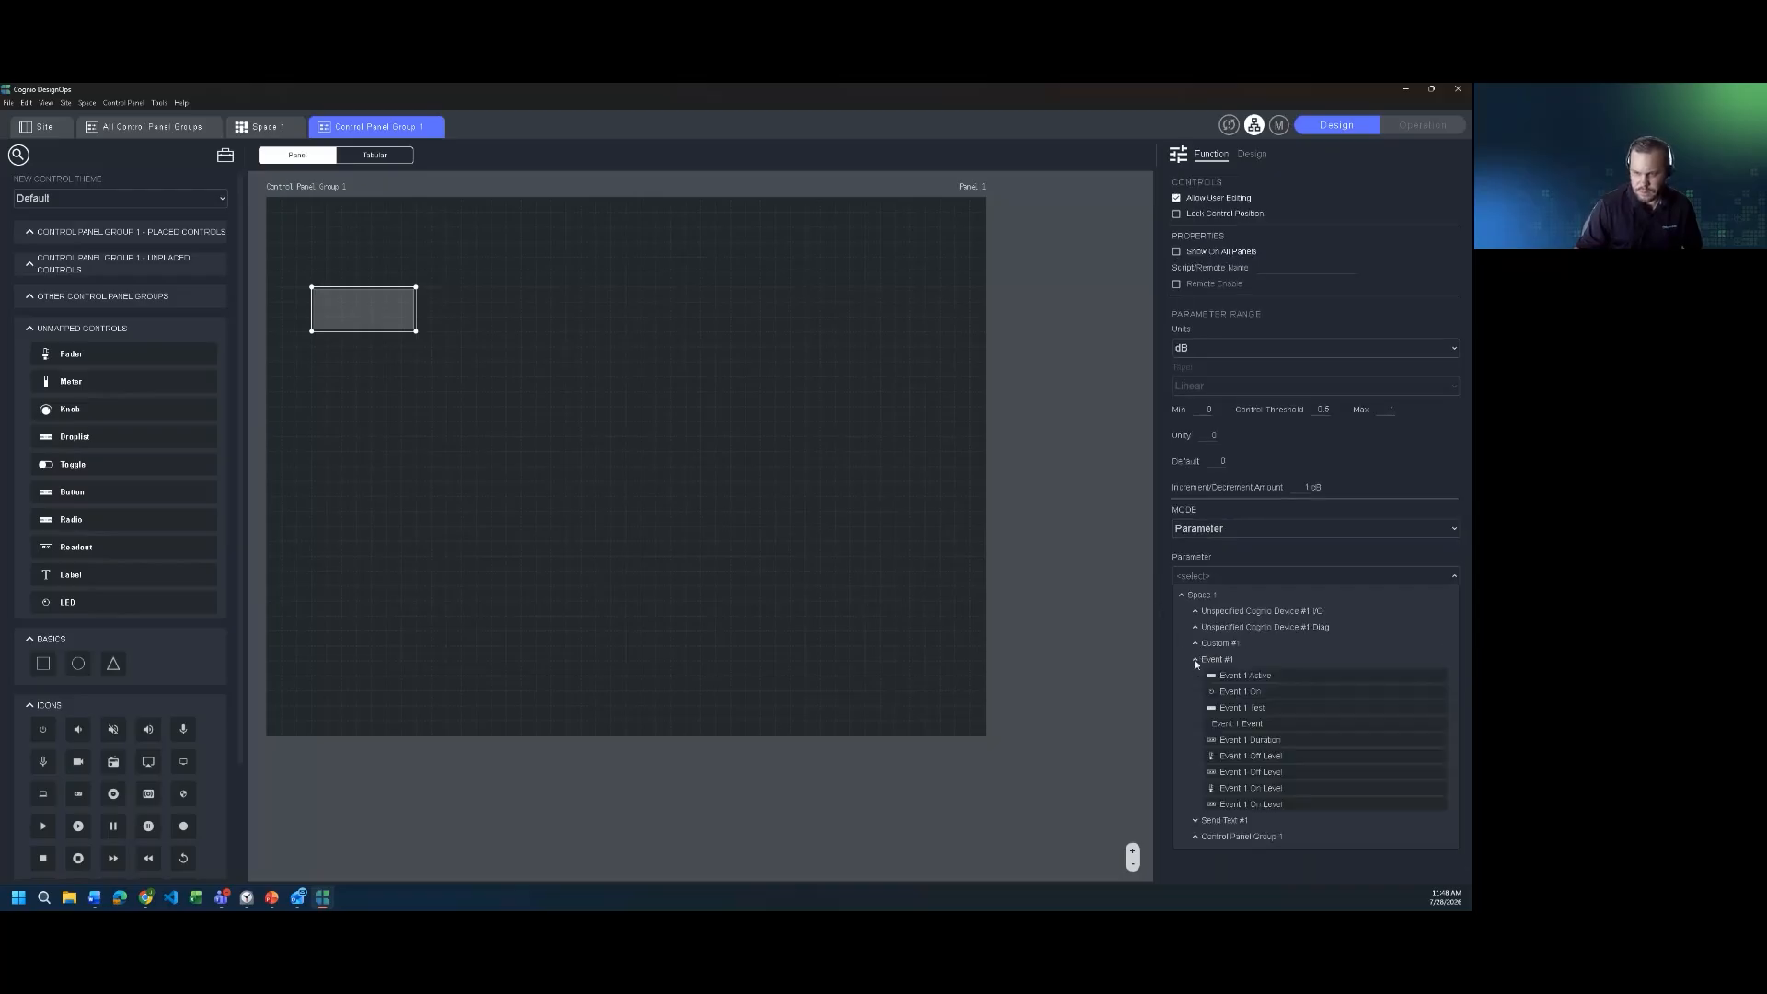
pyautogui.click(1240, 691)
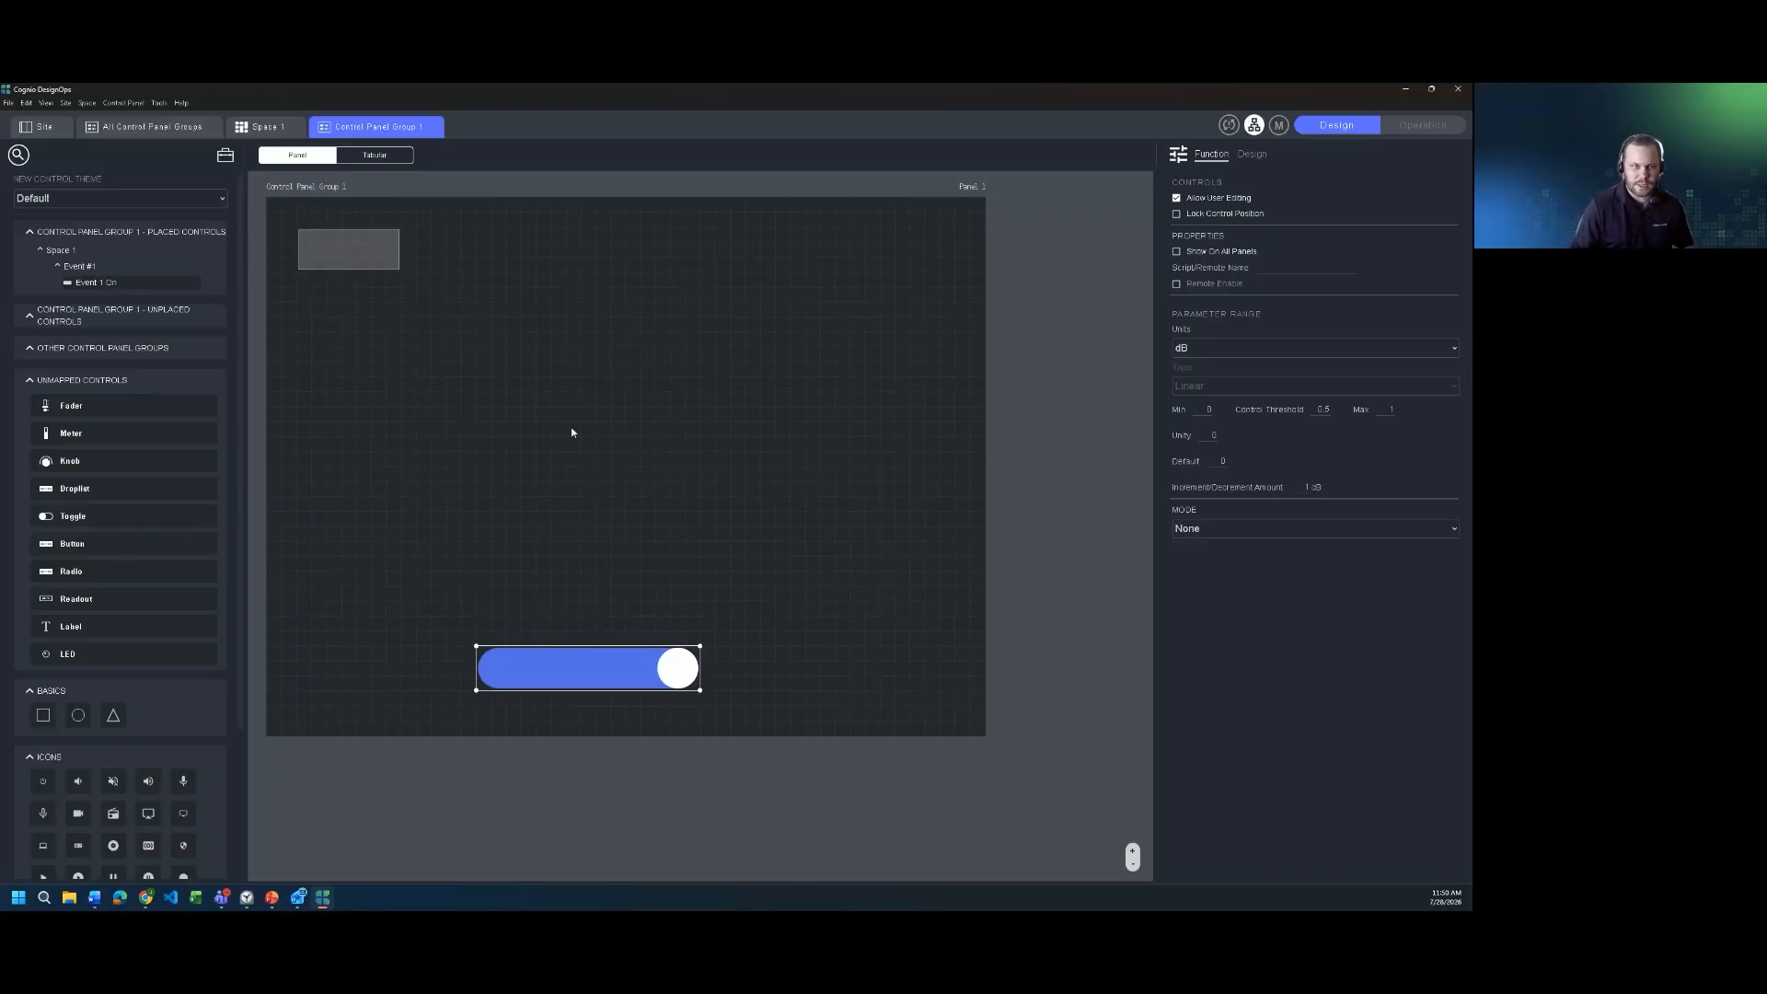
# Step: Shift the Send Text block one grid column to the right in Space 1 and enable audio inputs on the Custom block
pyautogui.click(264, 126)
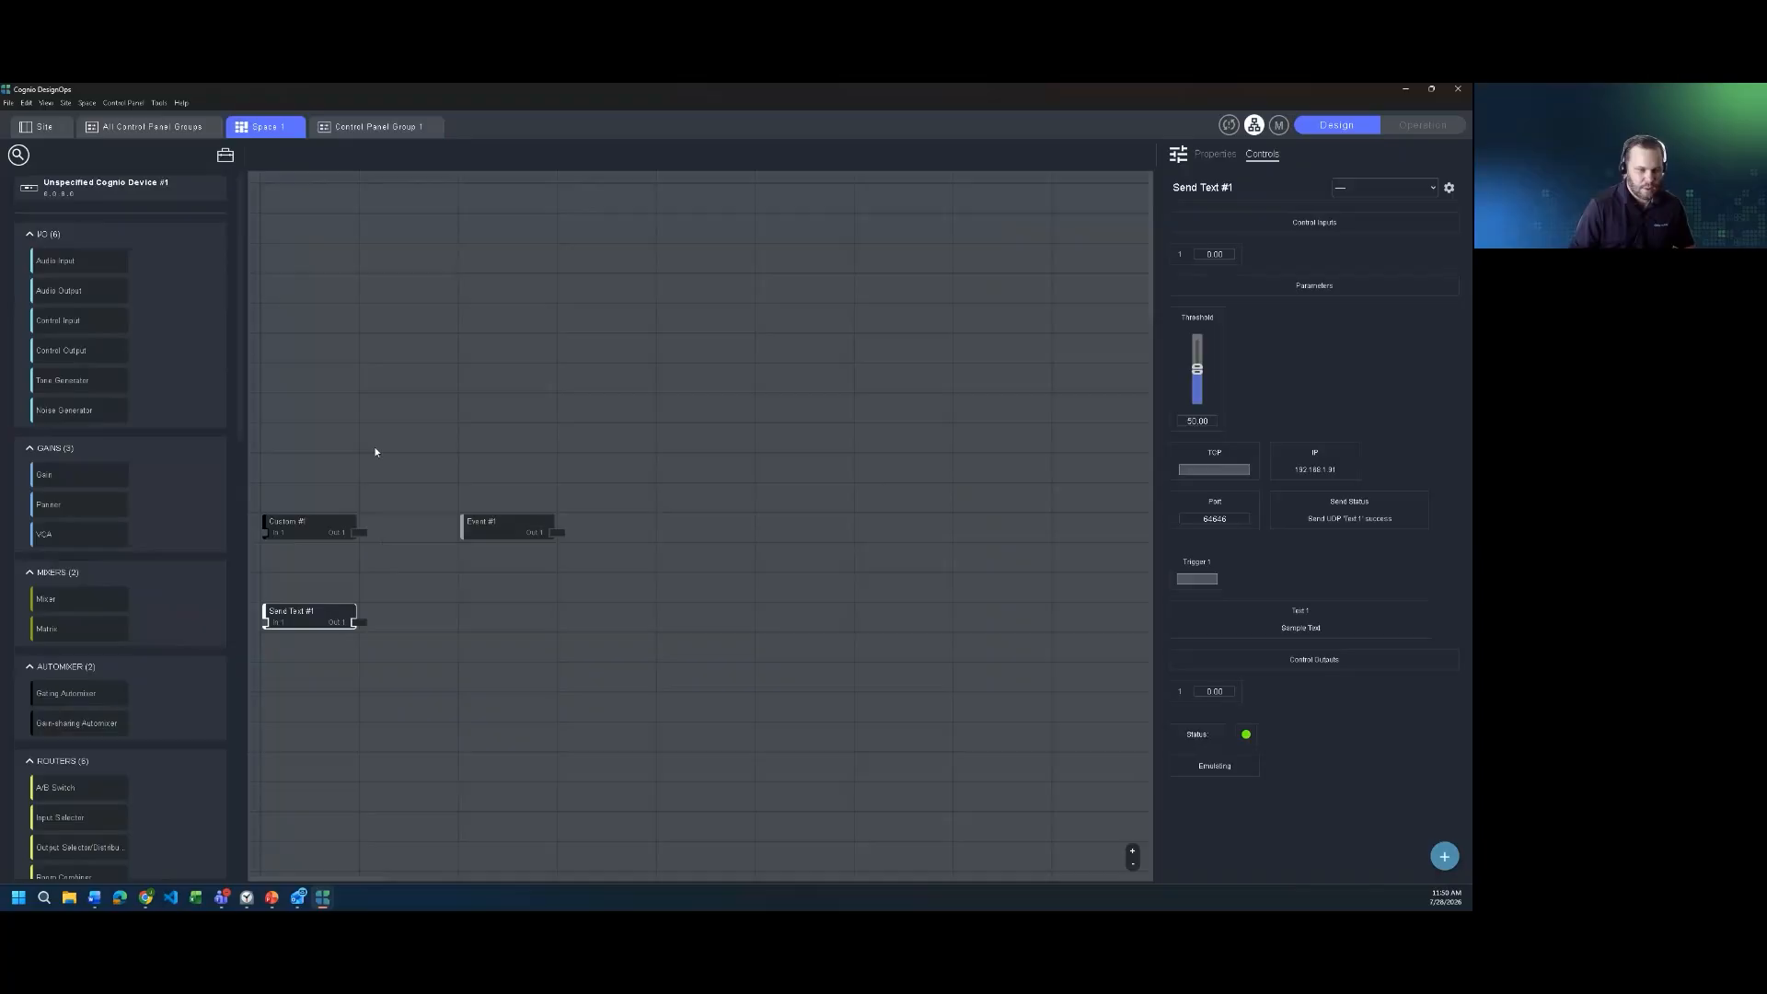
pyautogui.moveTo(283, 610); pyautogui.dragTo(382, 607)
pyautogui.click(285, 525)
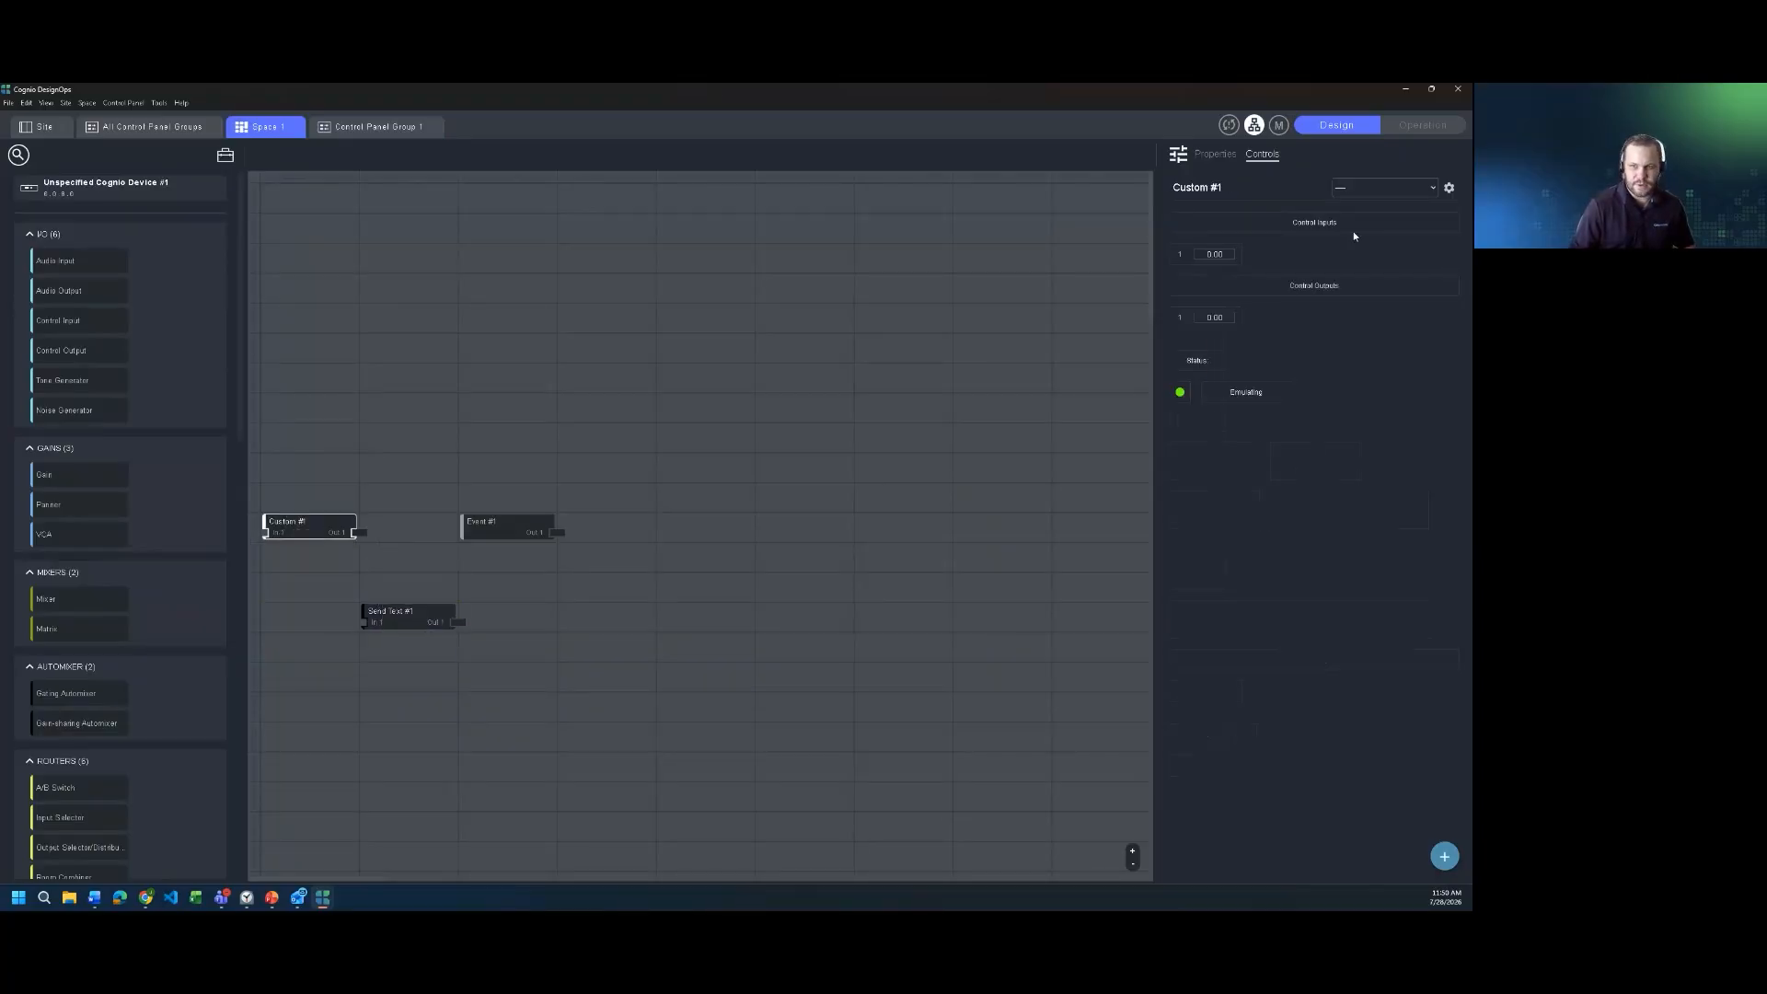
pyautogui.click(1231, 156)
pyautogui.click(1177, 585)
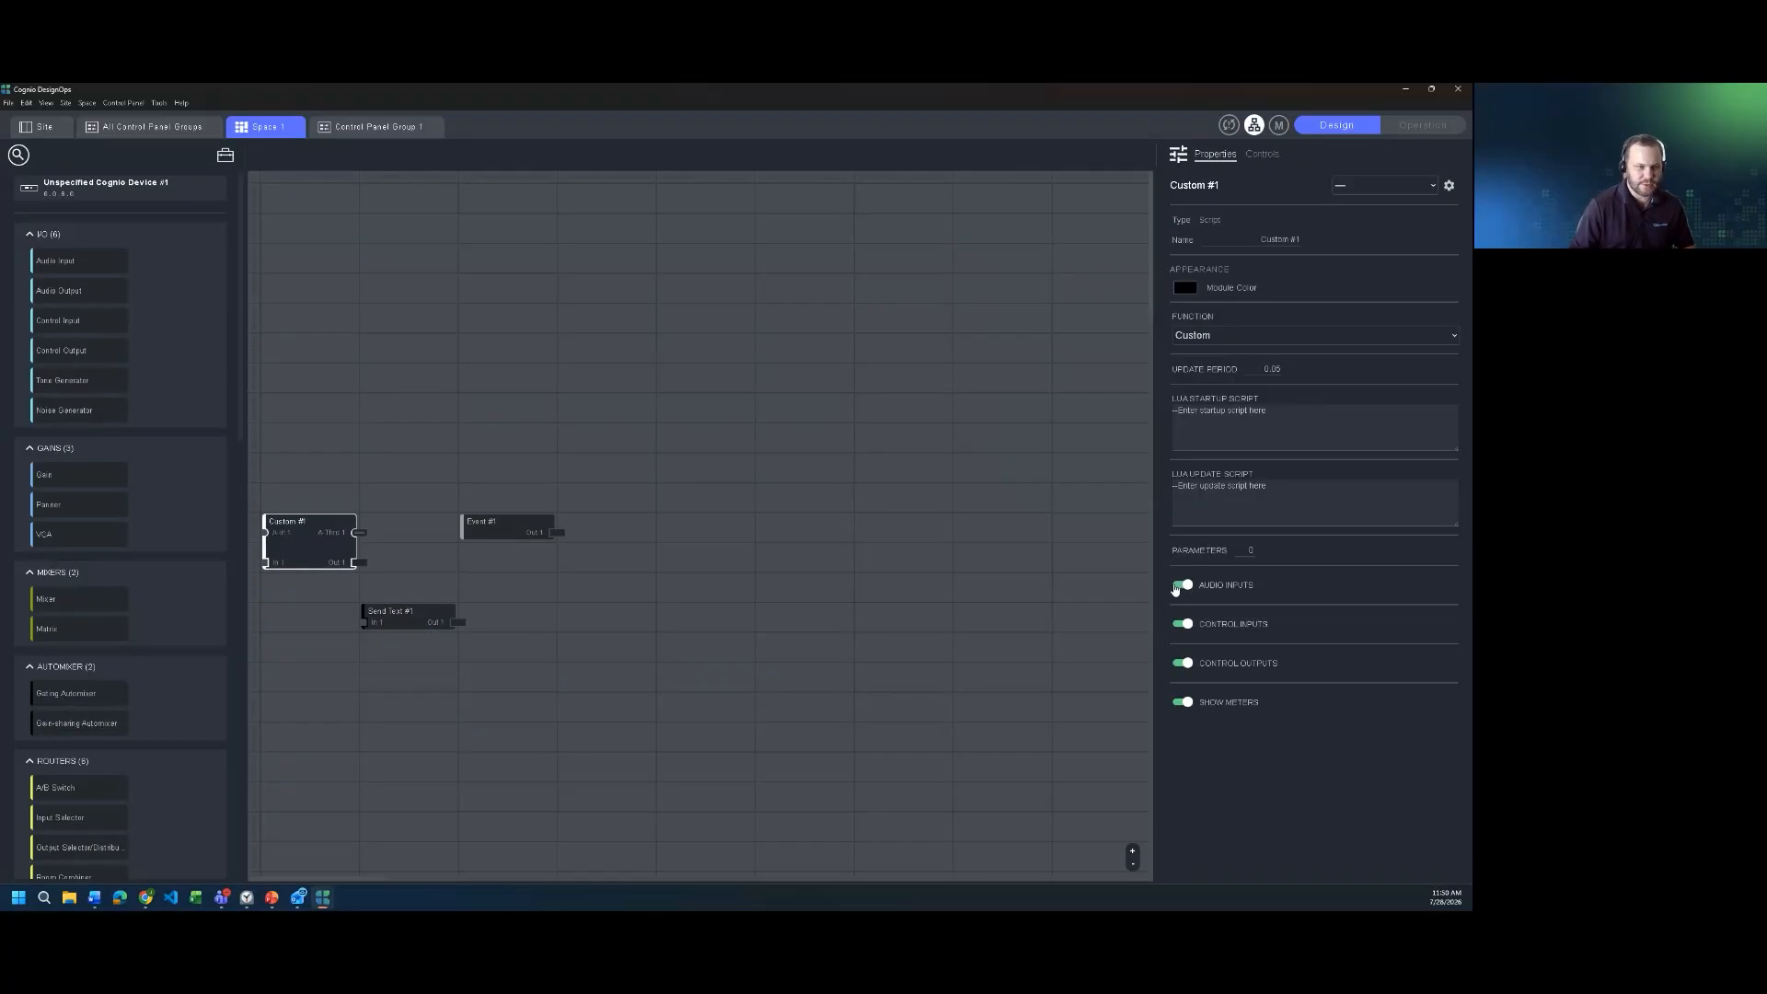
# Step: Move the Custom block above the Event block's row and into the grid column of the Send Text block
pyautogui.moveTo(266, 522); pyautogui.dragTo(262, 434)
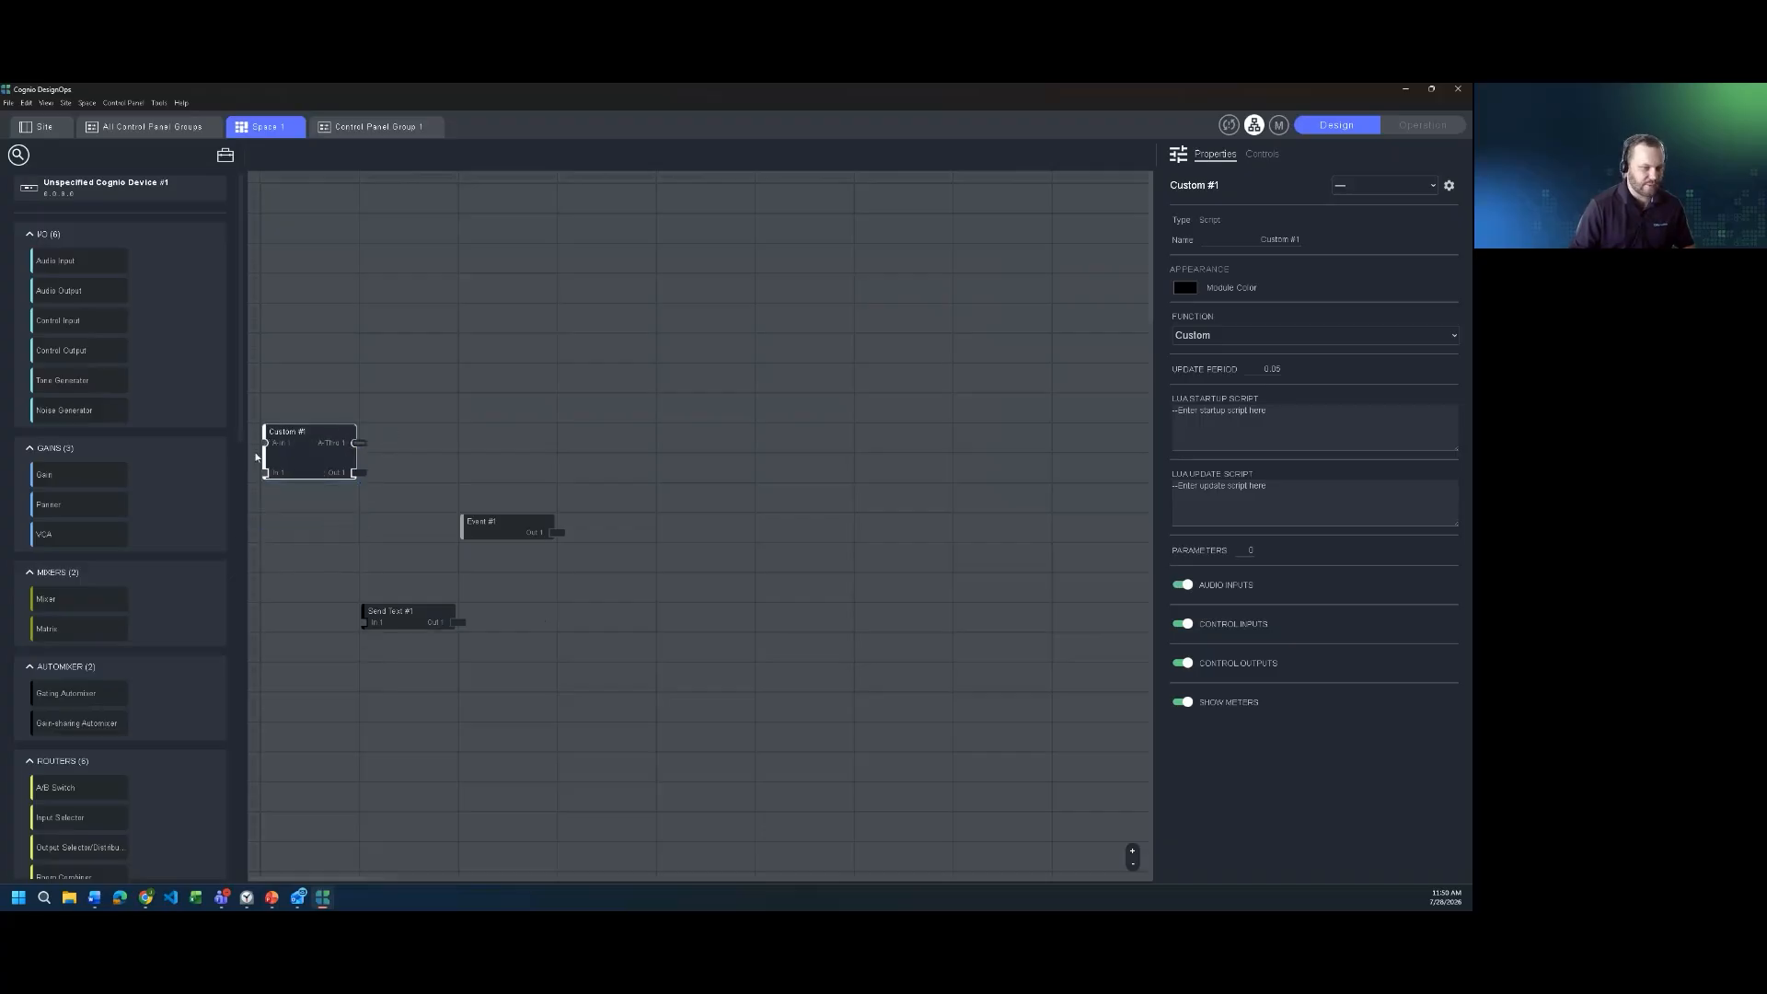
pyautogui.moveTo(271, 451)
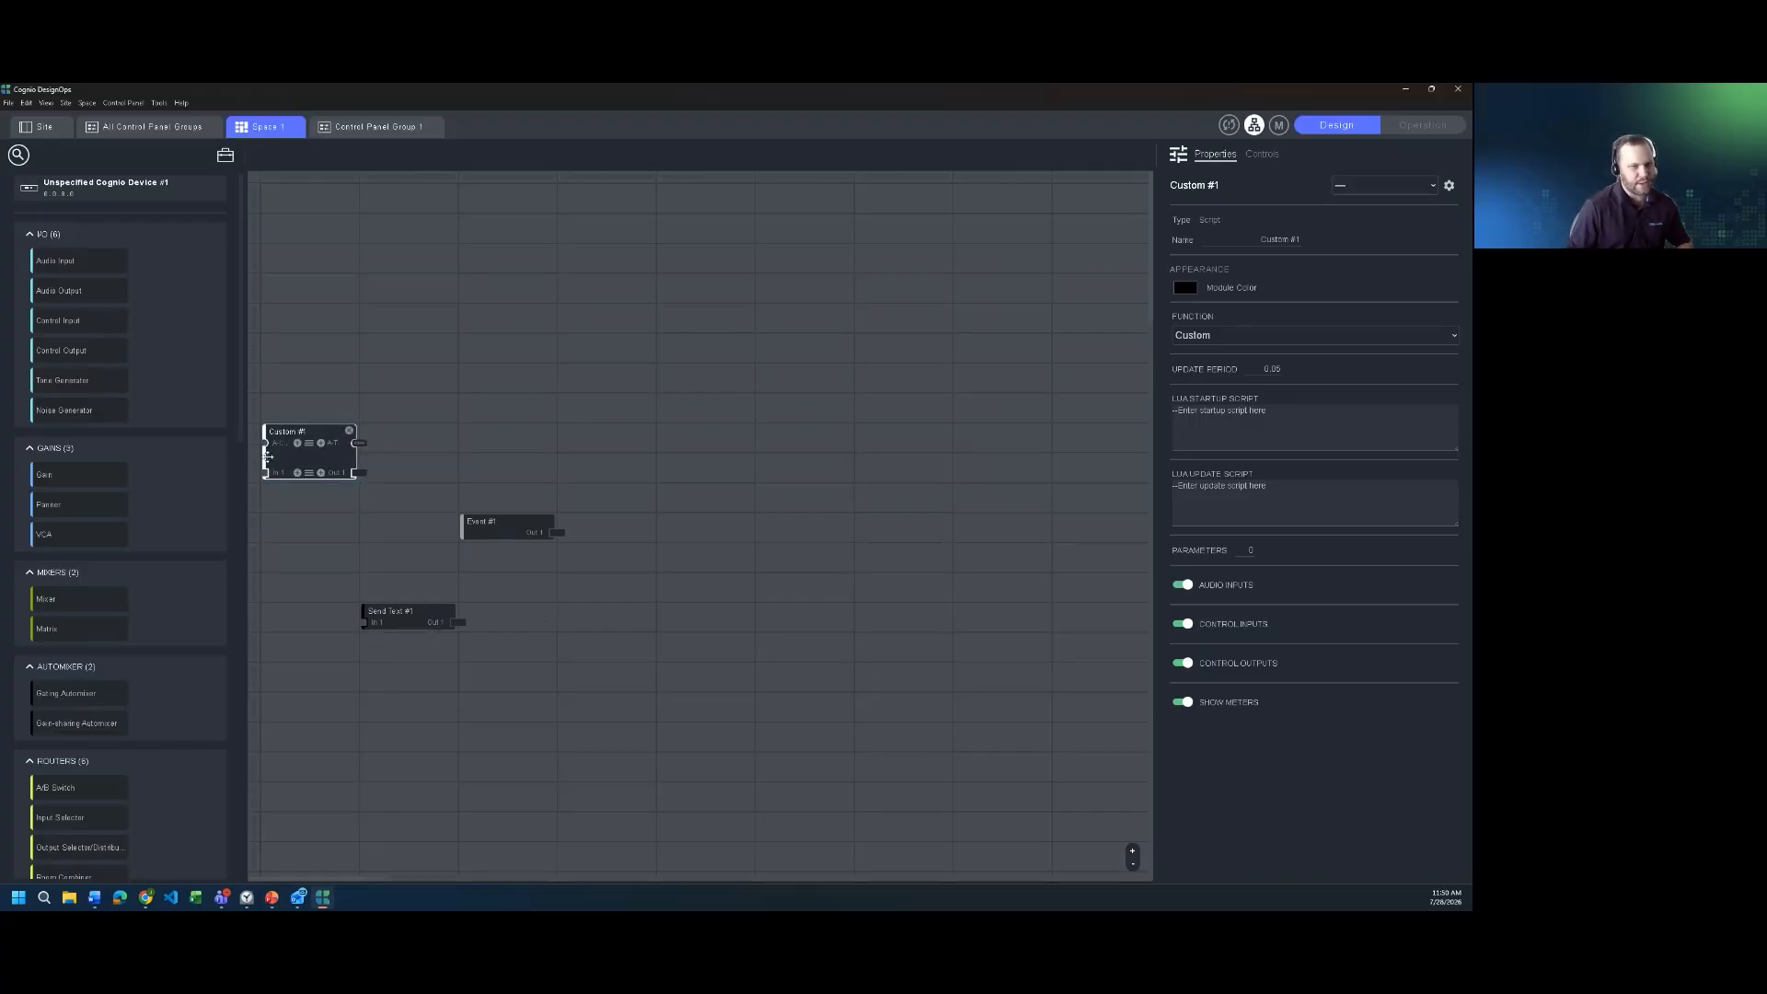
pyautogui.click(350, 430)
pyautogui.moveTo(354, 429); pyautogui.dragTo(357, 430)
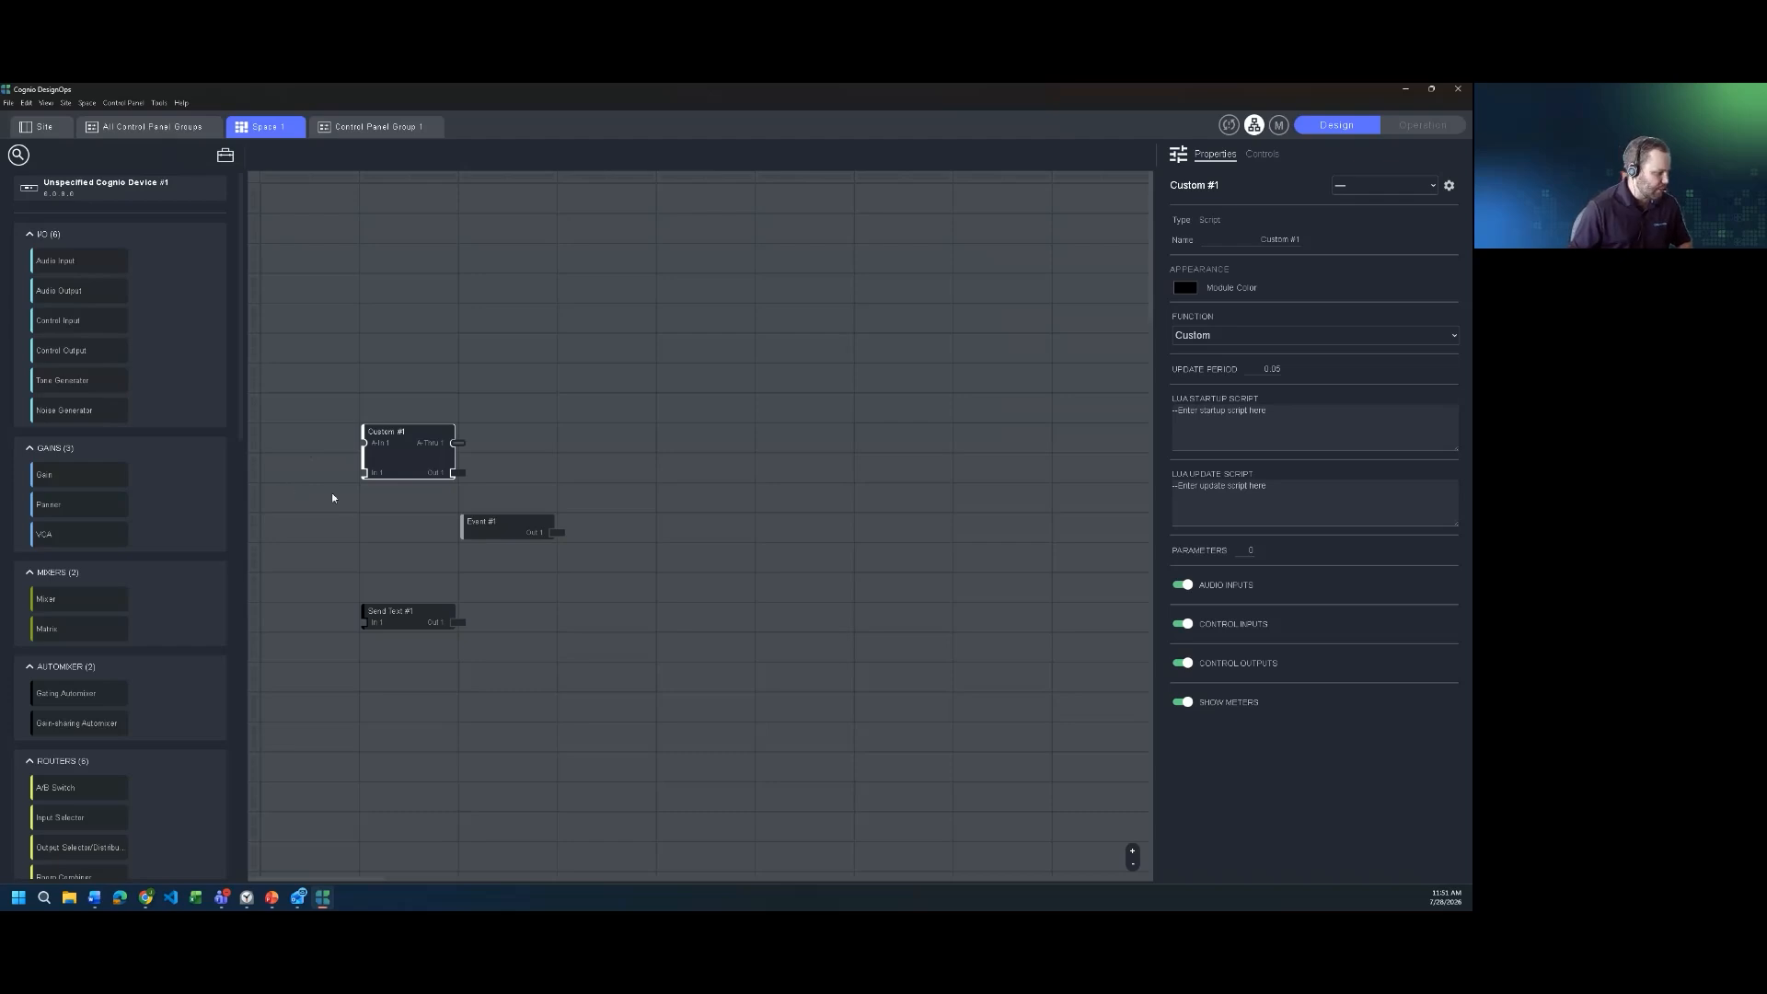
# Step: Look through the block categories available for Space 1
pyautogui.moveTo(398, 476)
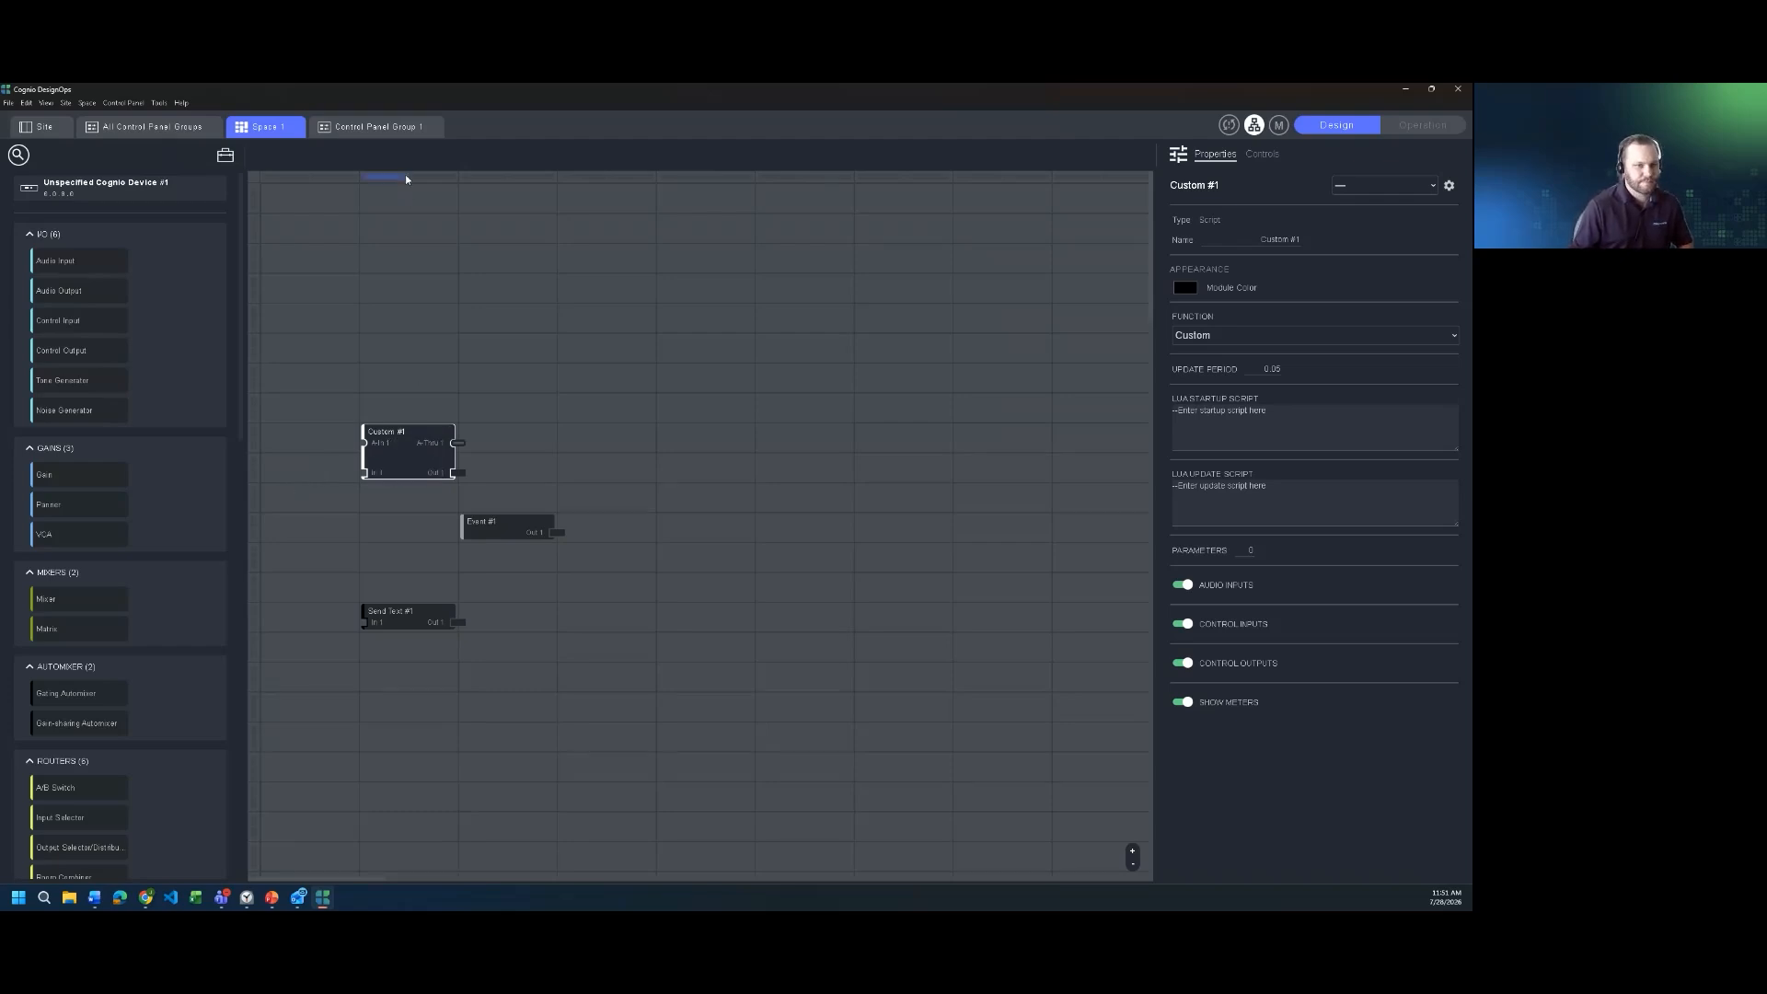
pyautogui.scroll(-3, 141, 537)
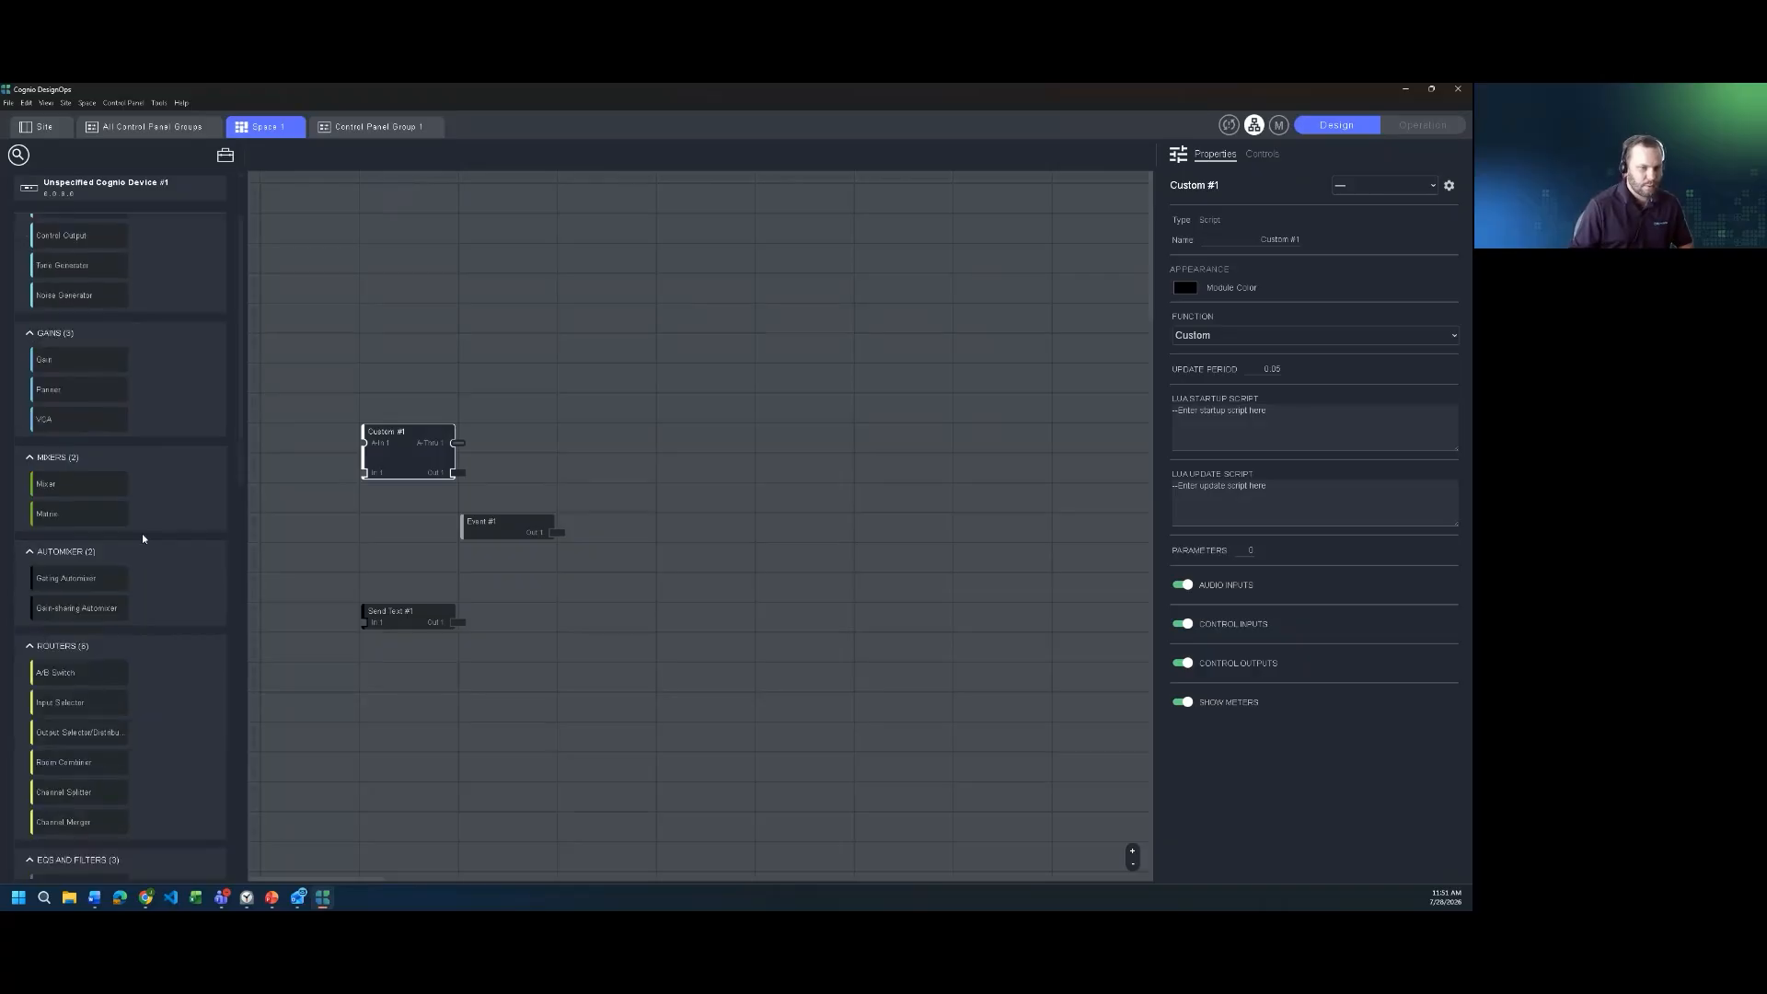
pyautogui.scroll(3, 144, 534)
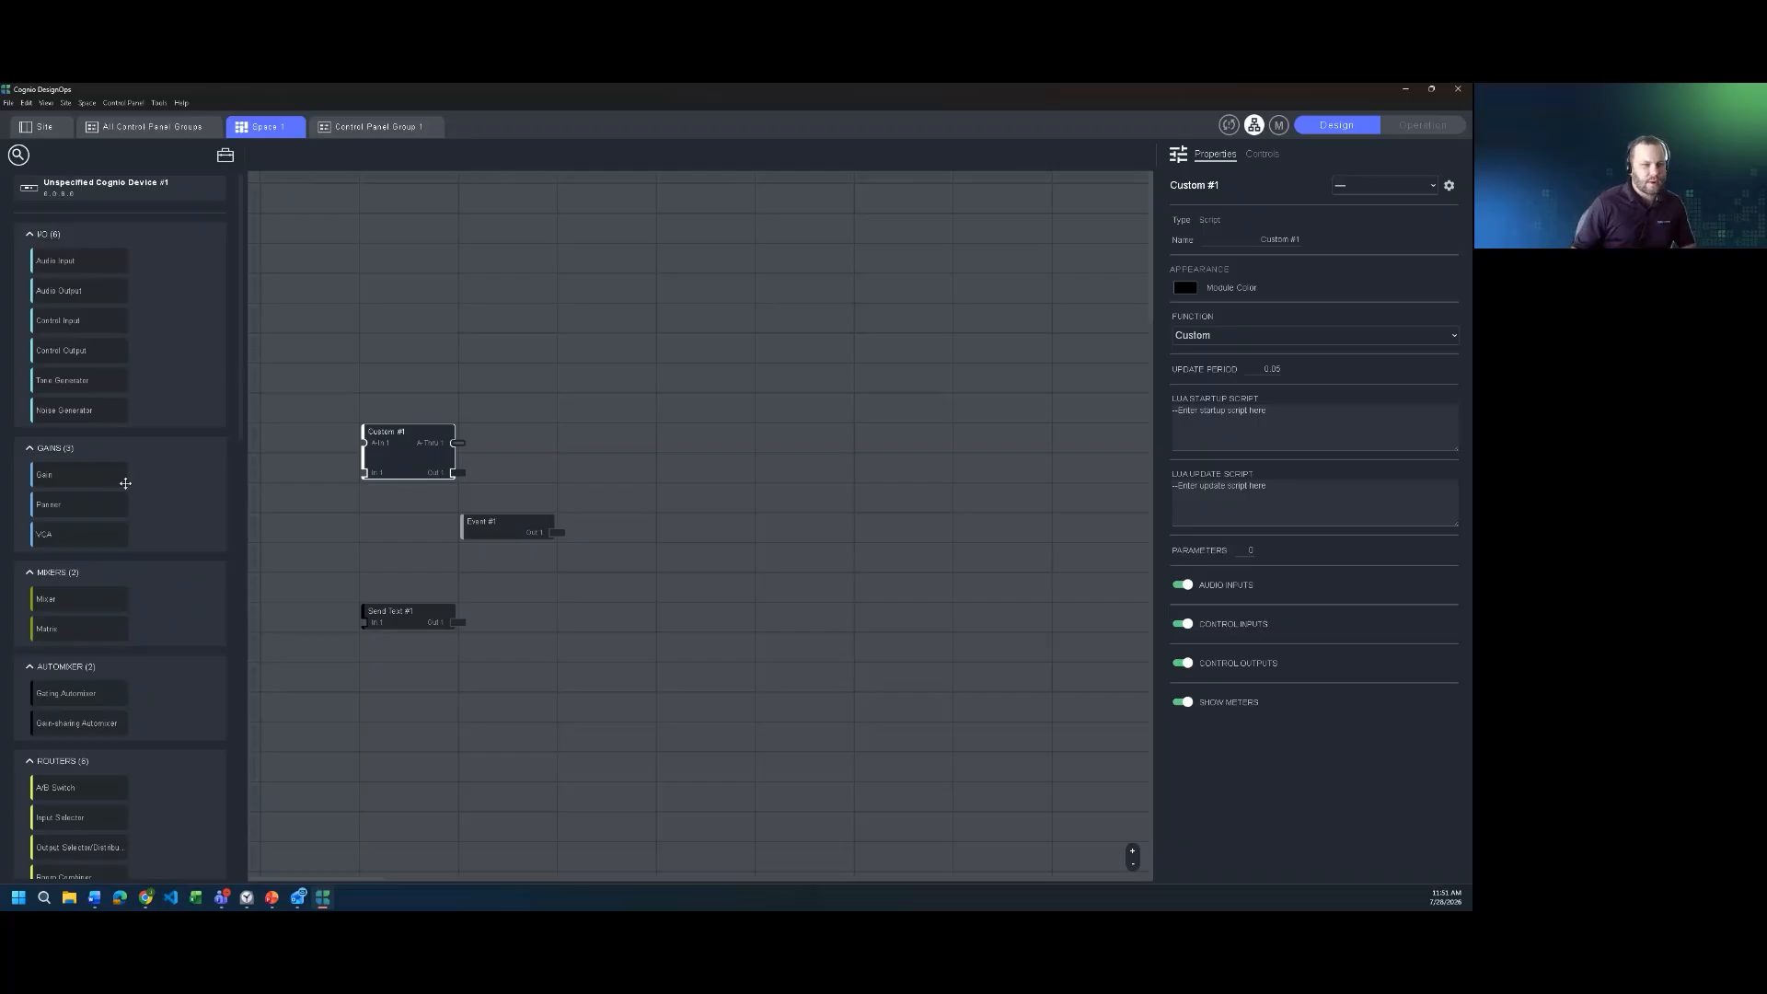
pyautogui.scroll(-8, 127, 524)
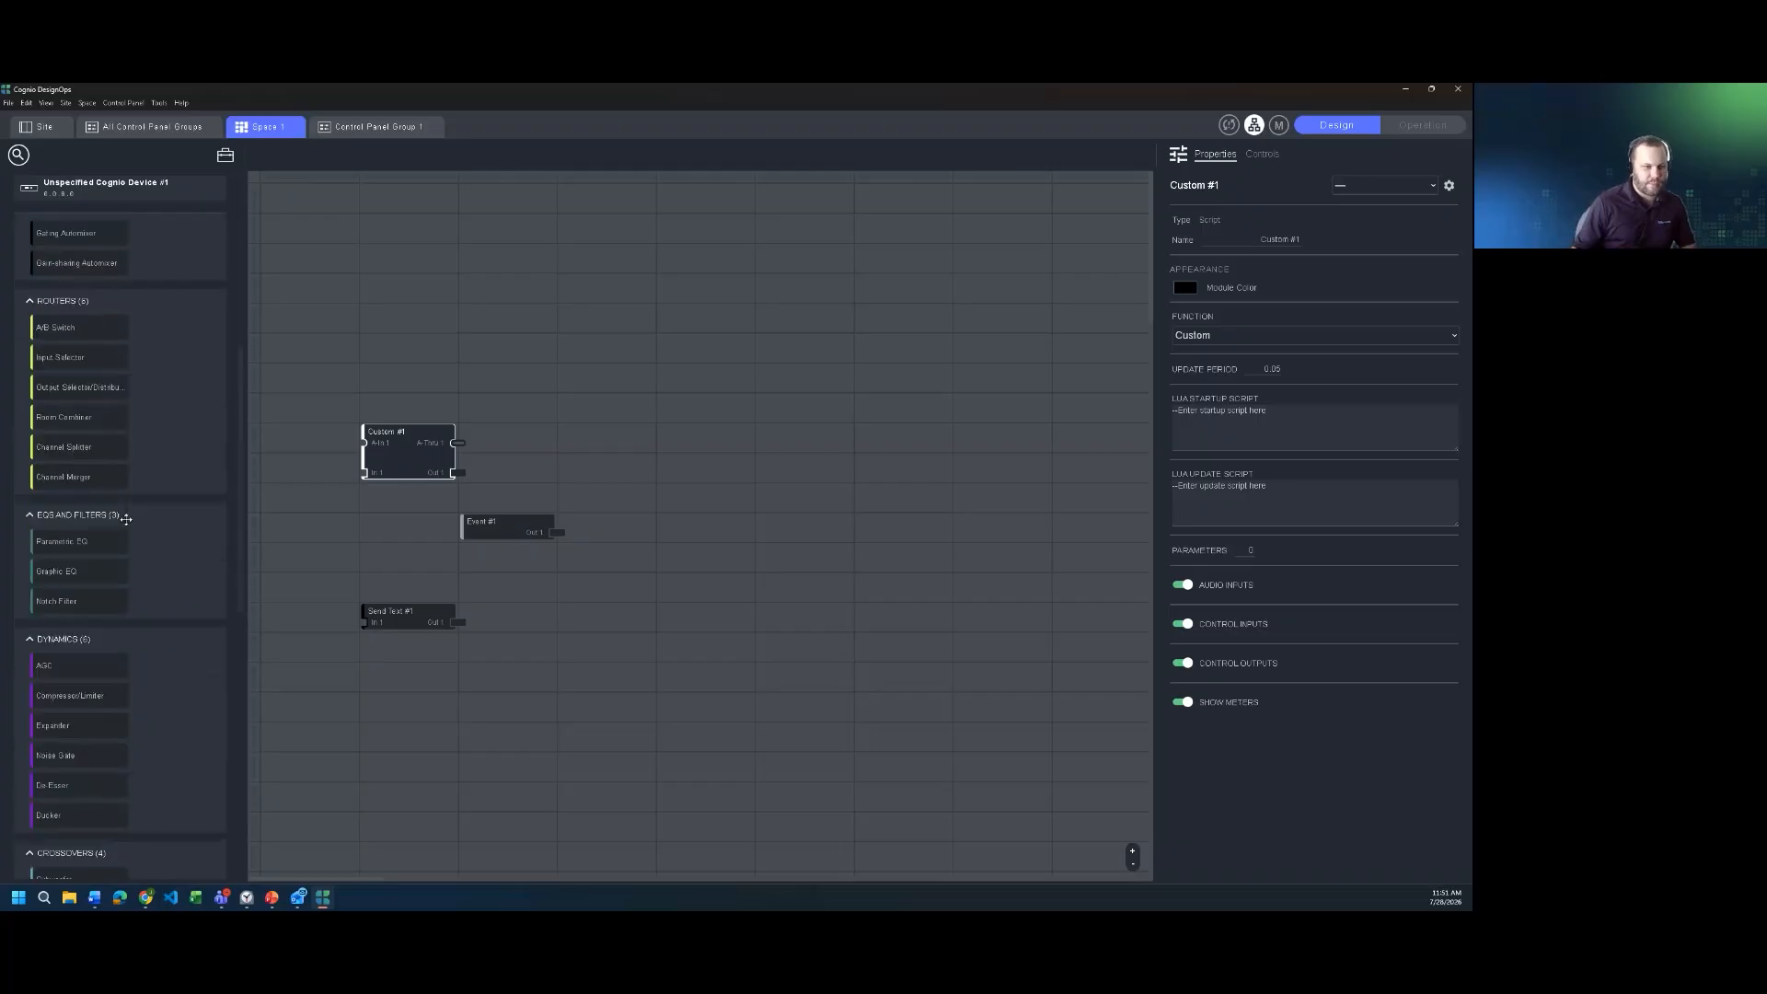
pyautogui.scroll(8, 127, 523)
pyautogui.scroll(-15, 127, 522)
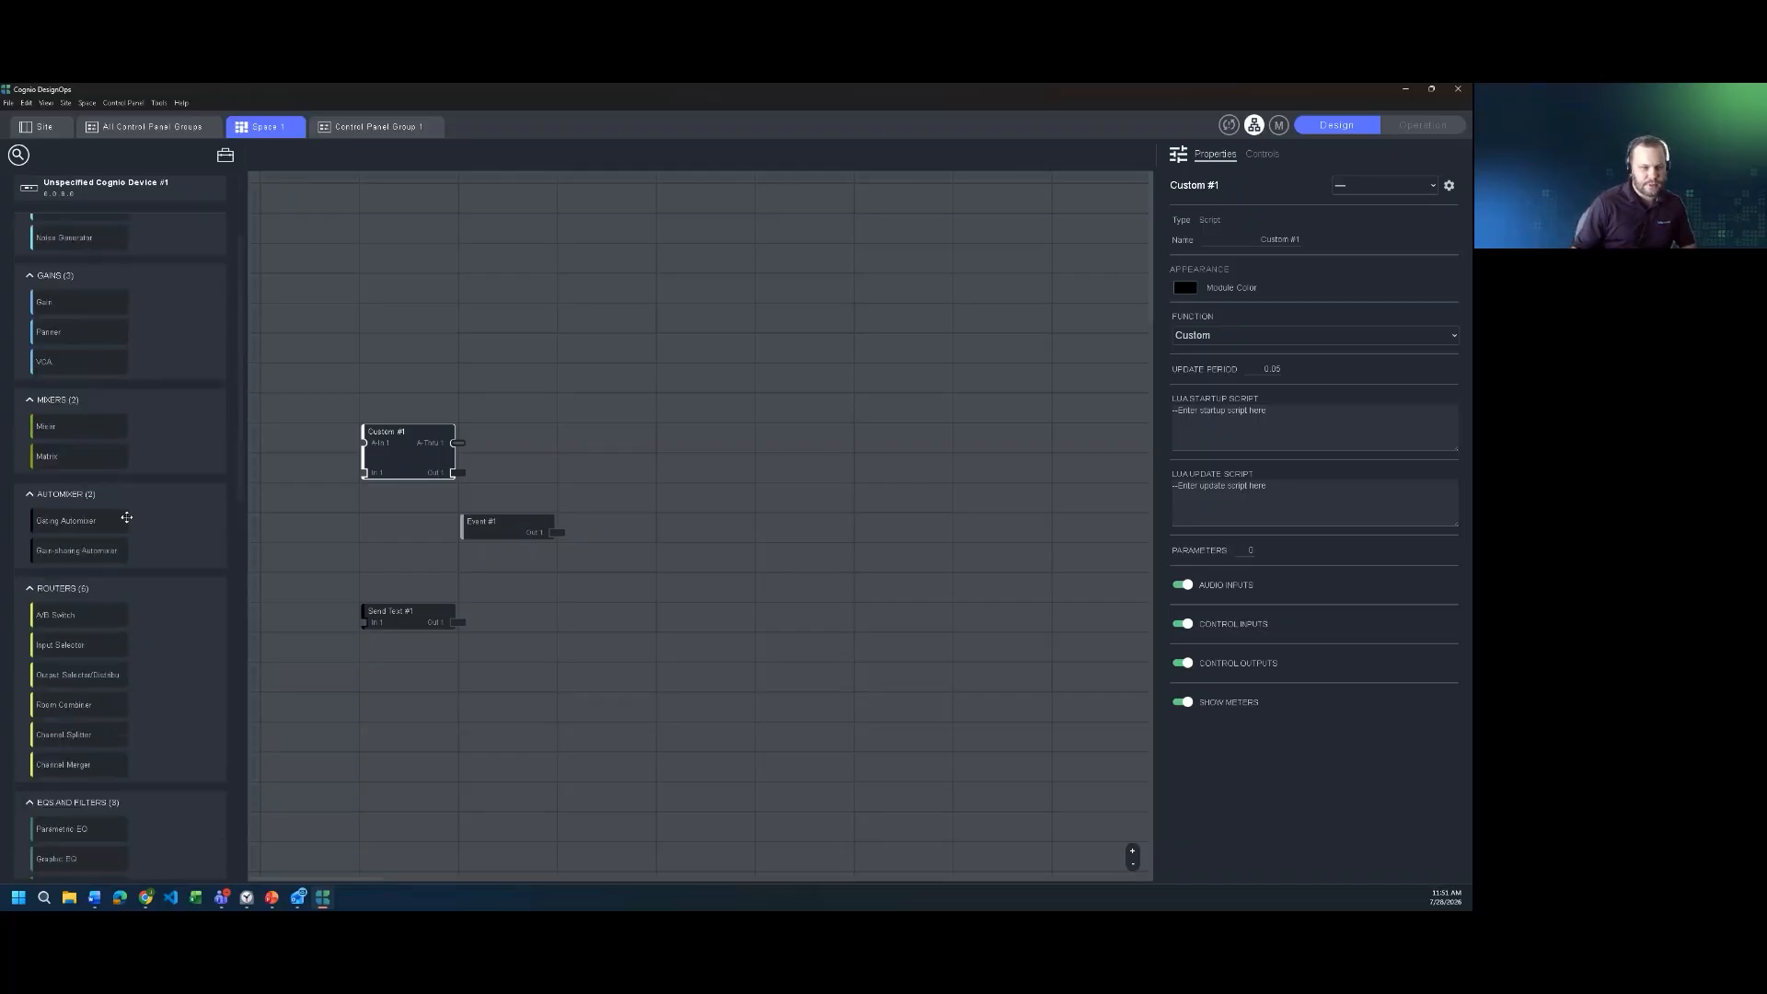
pyautogui.scroll(10, 127, 518)
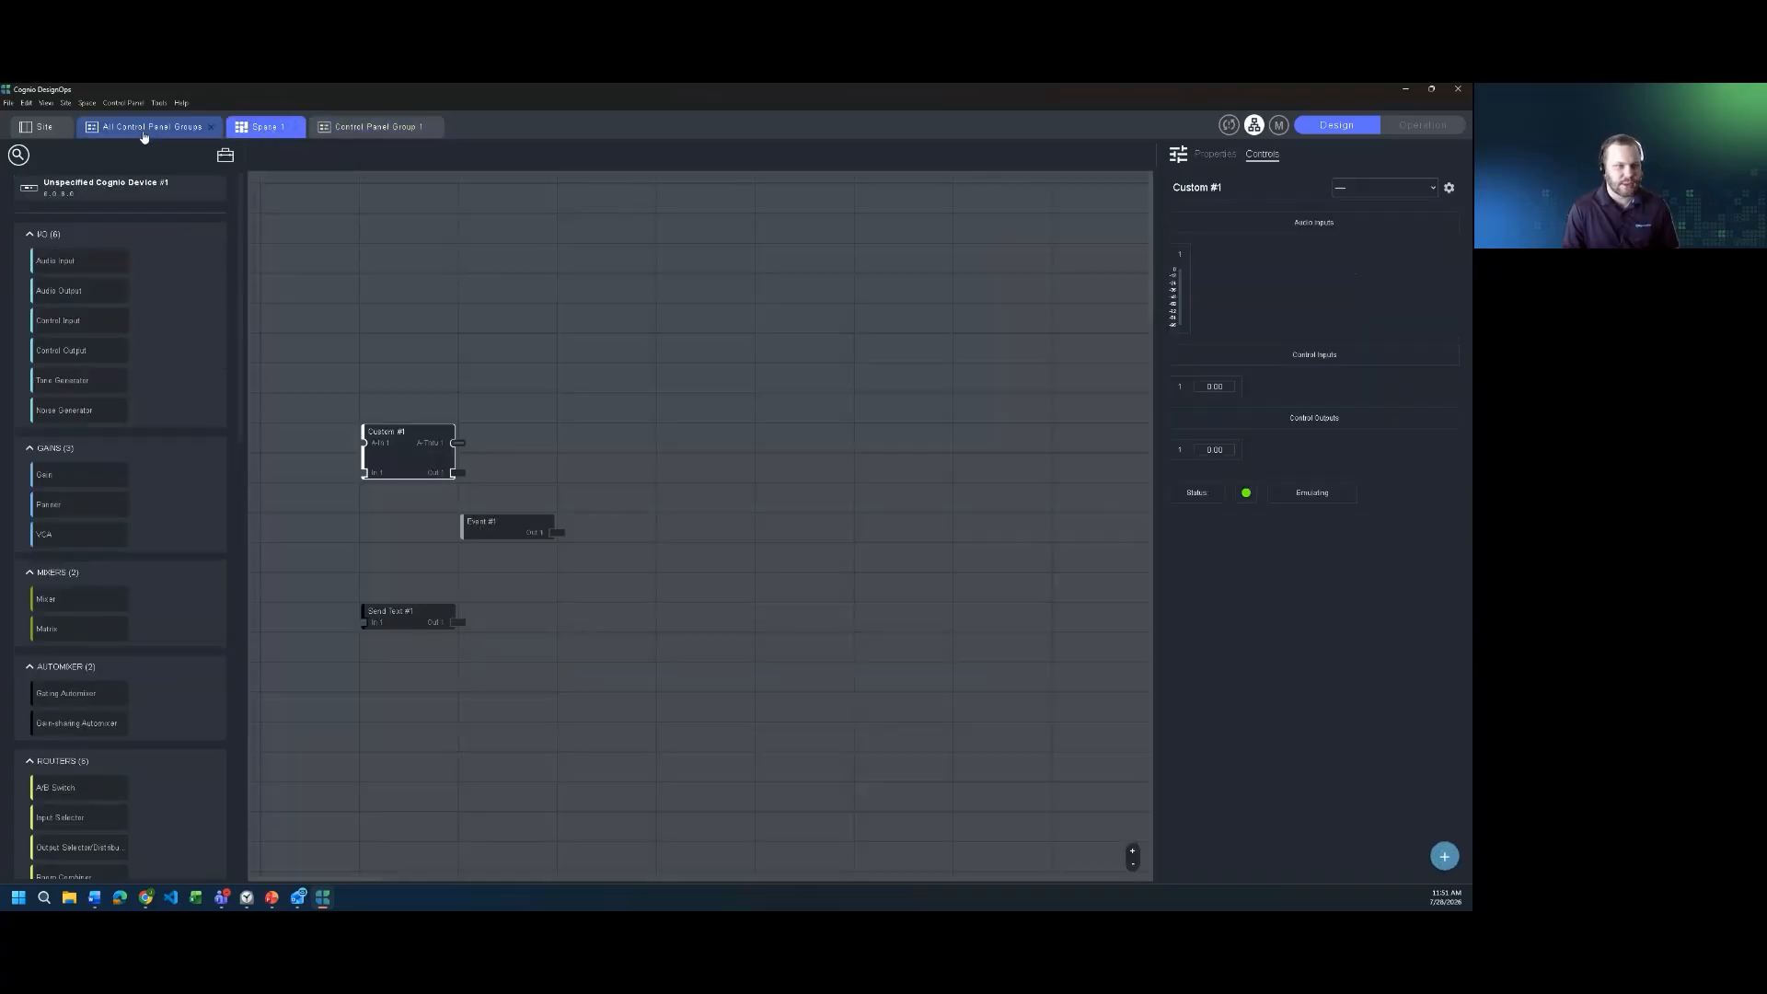
# Step: Check the overview of all control panel groups and add a second control panel group to the device in Space 1
pyautogui.click(212, 129)
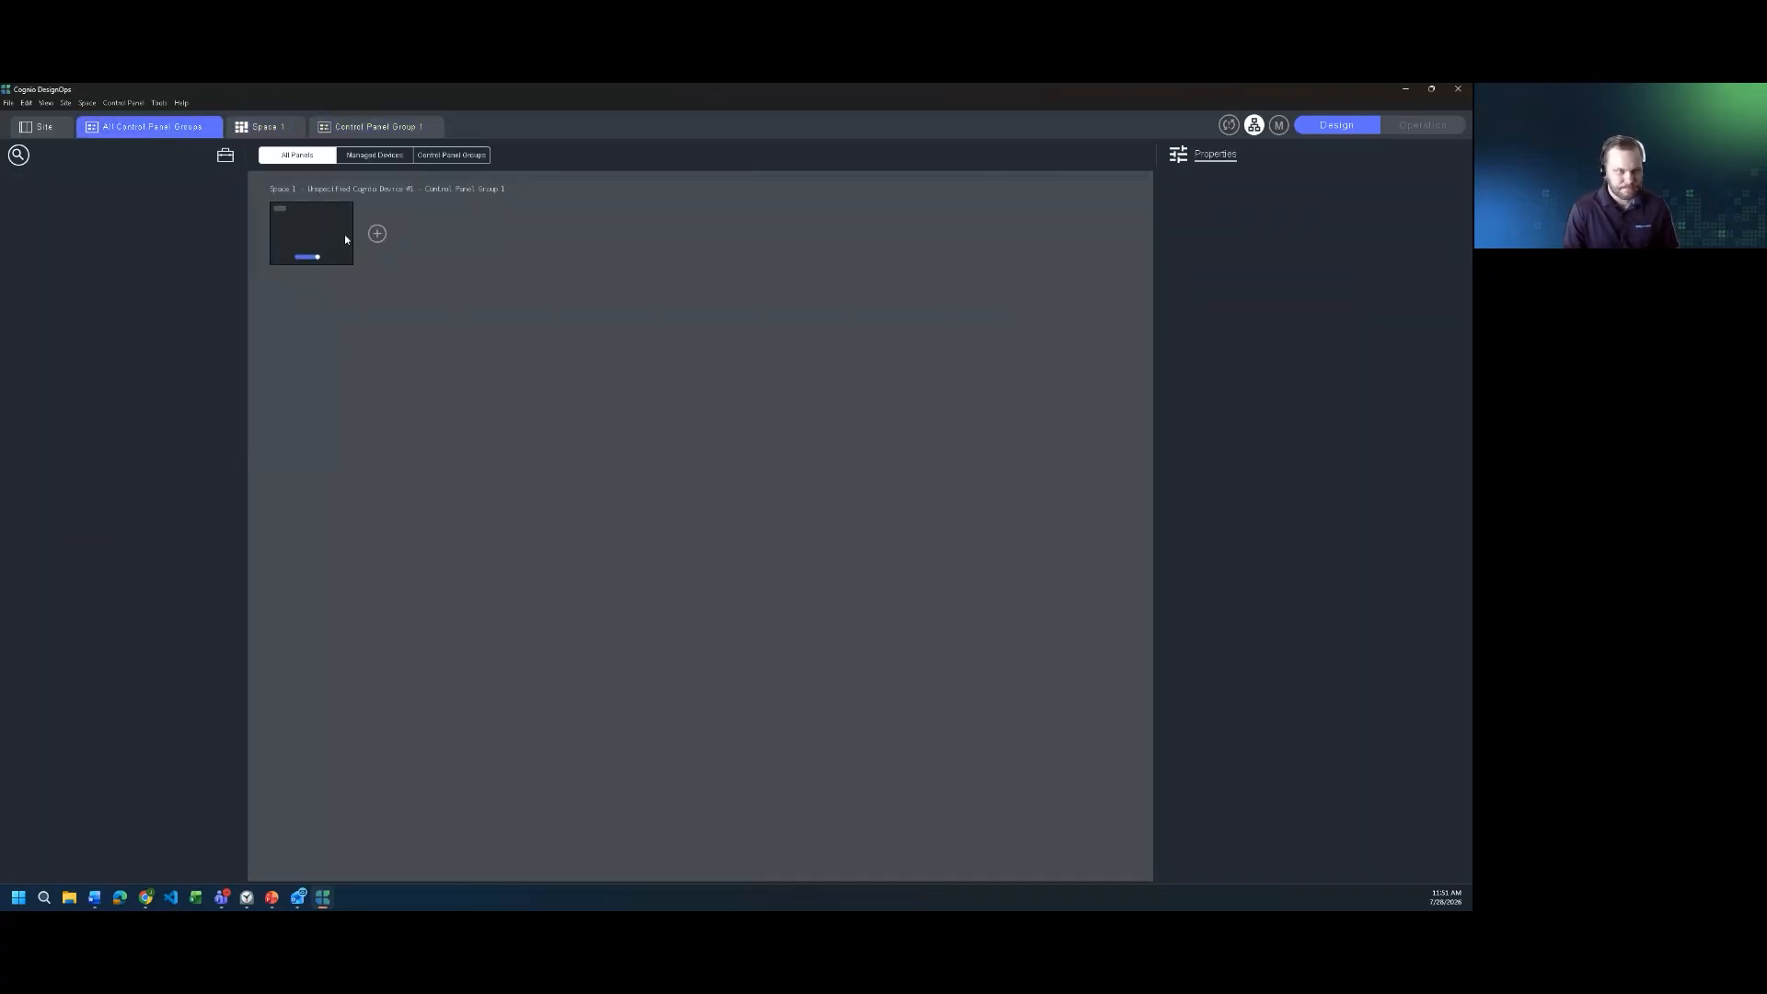
pyautogui.click(48, 129)
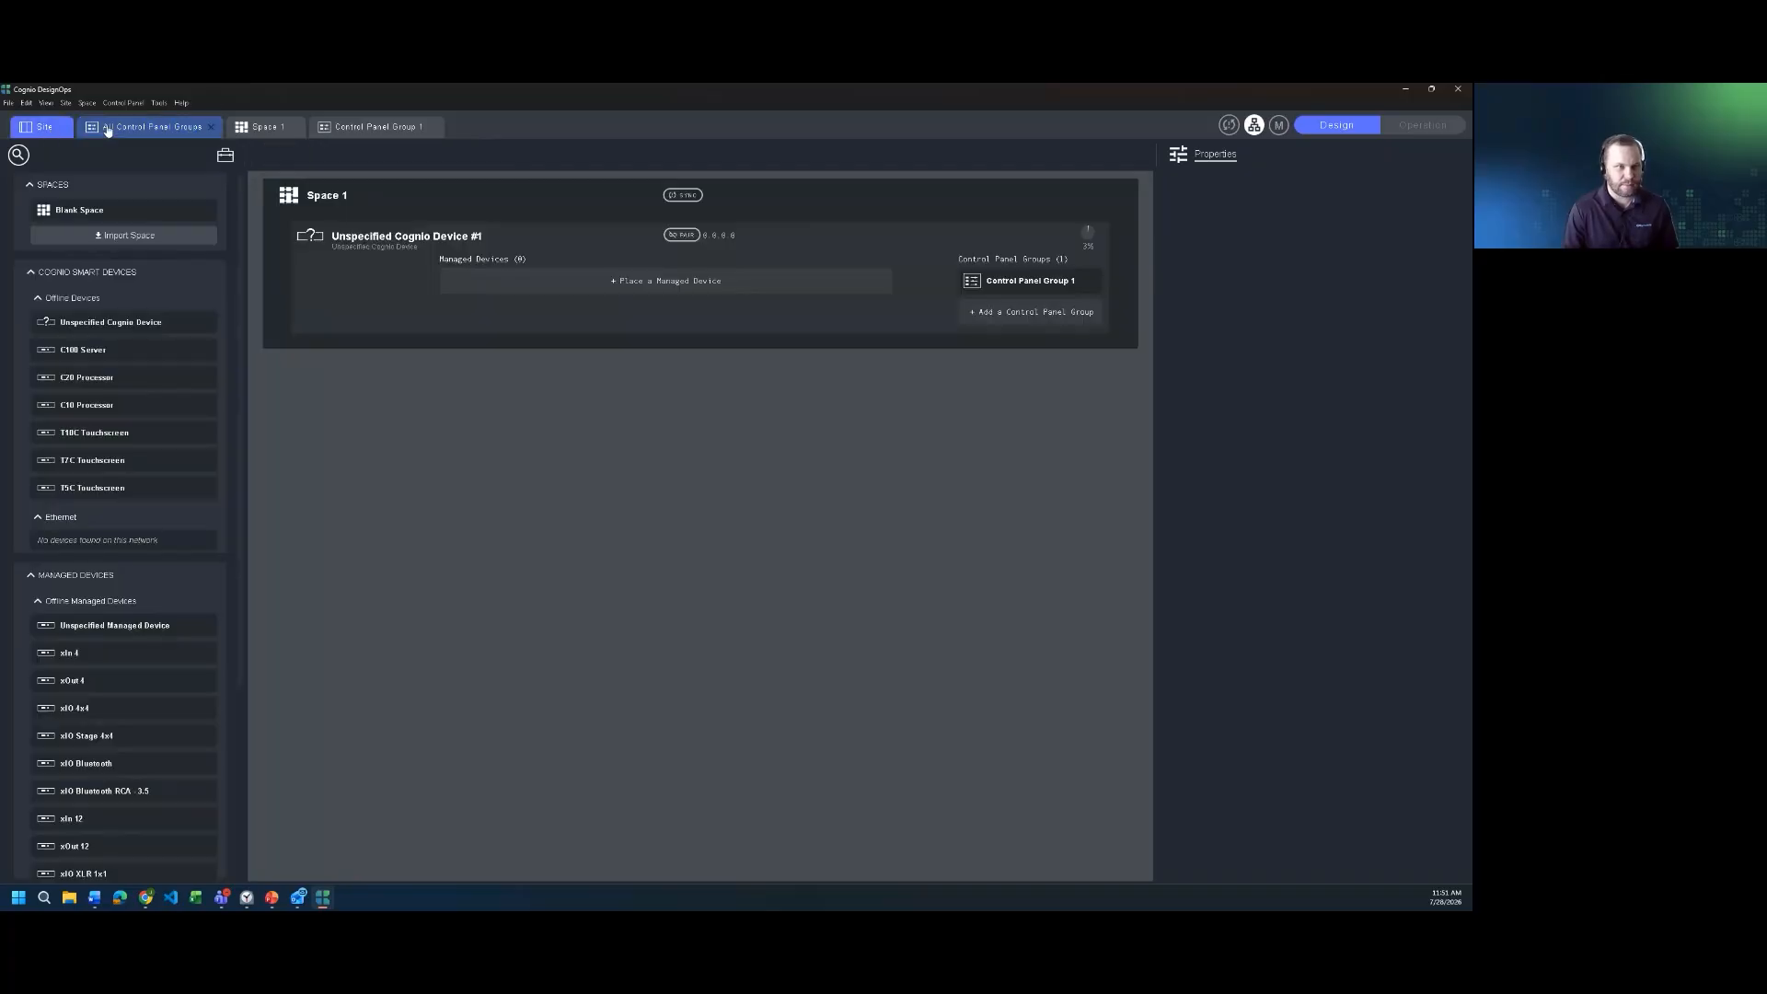
pyautogui.click(147, 128)
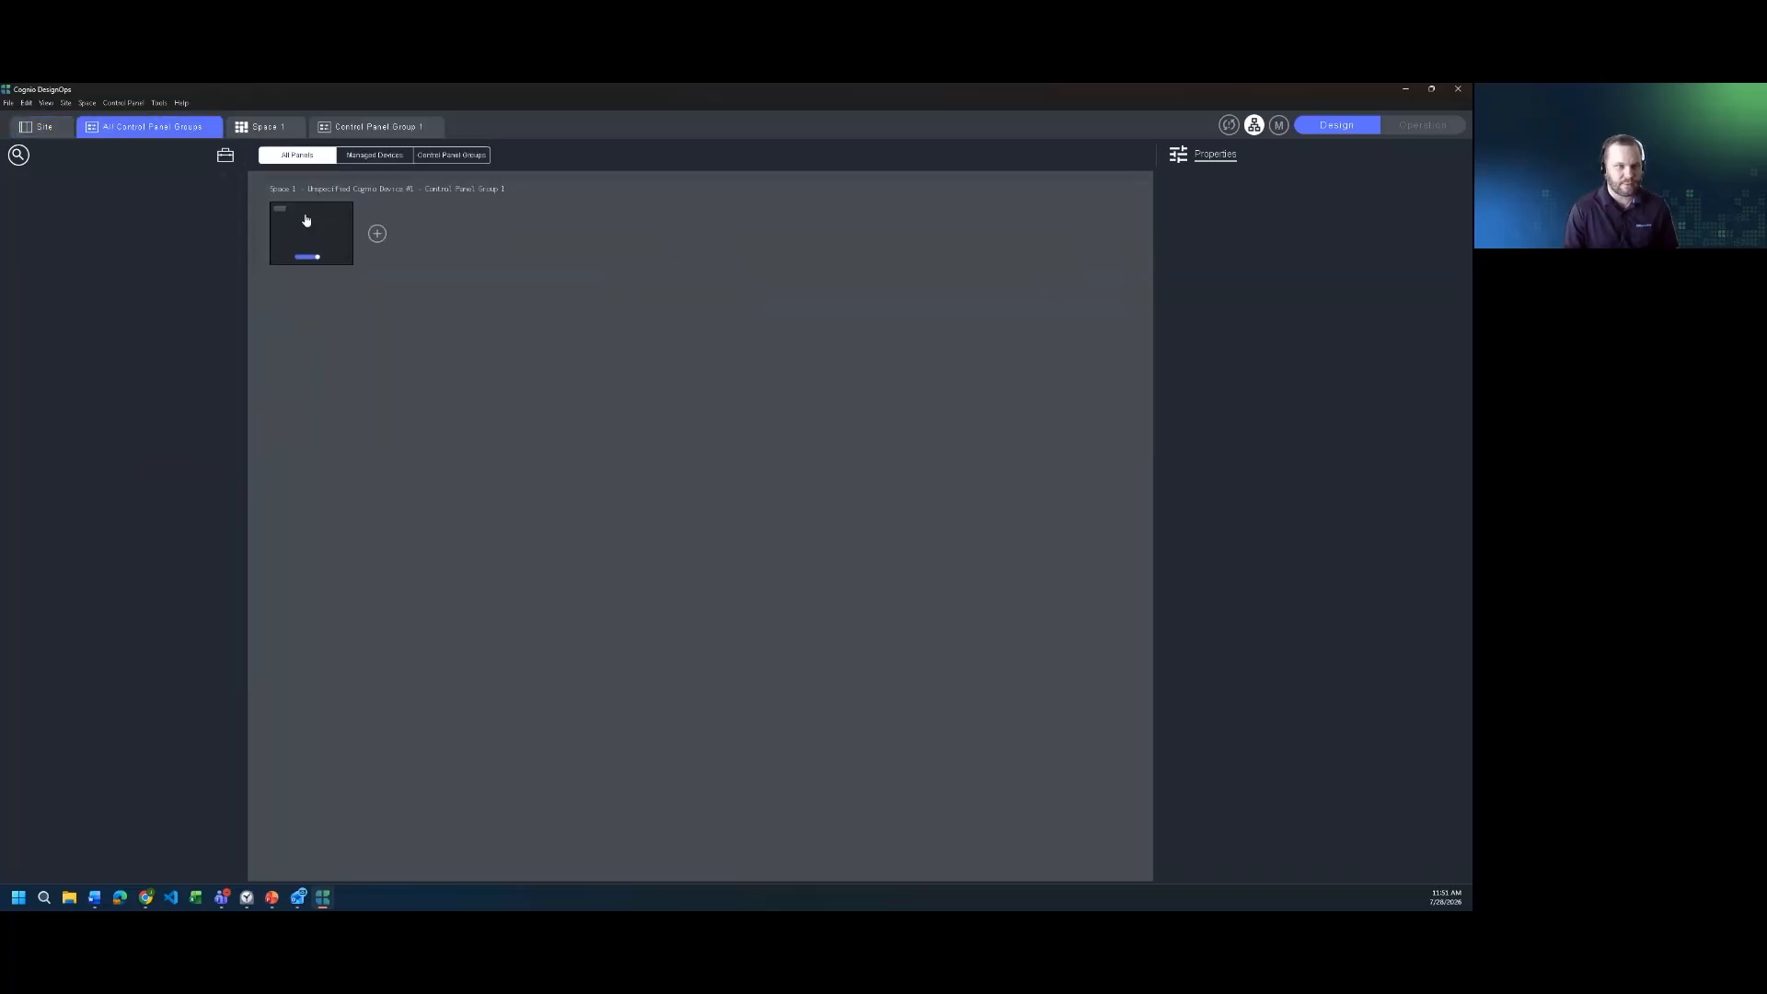
pyautogui.click(46, 128)
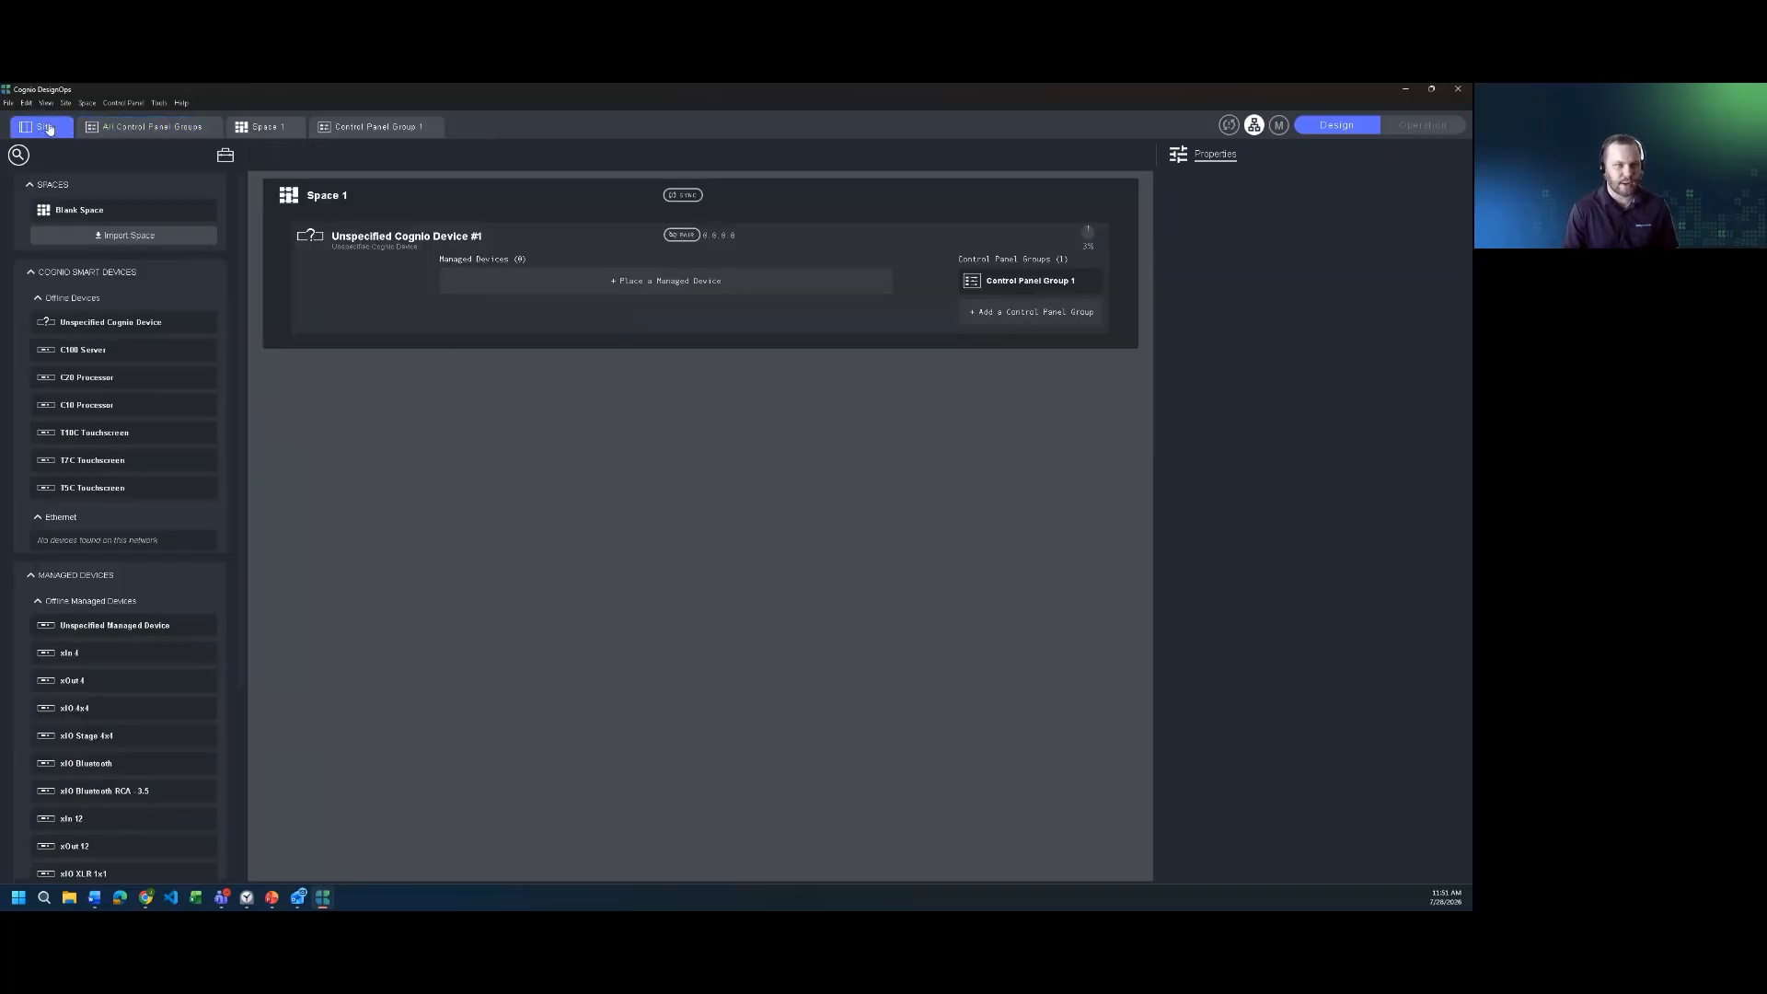
pyautogui.click(1039, 313)
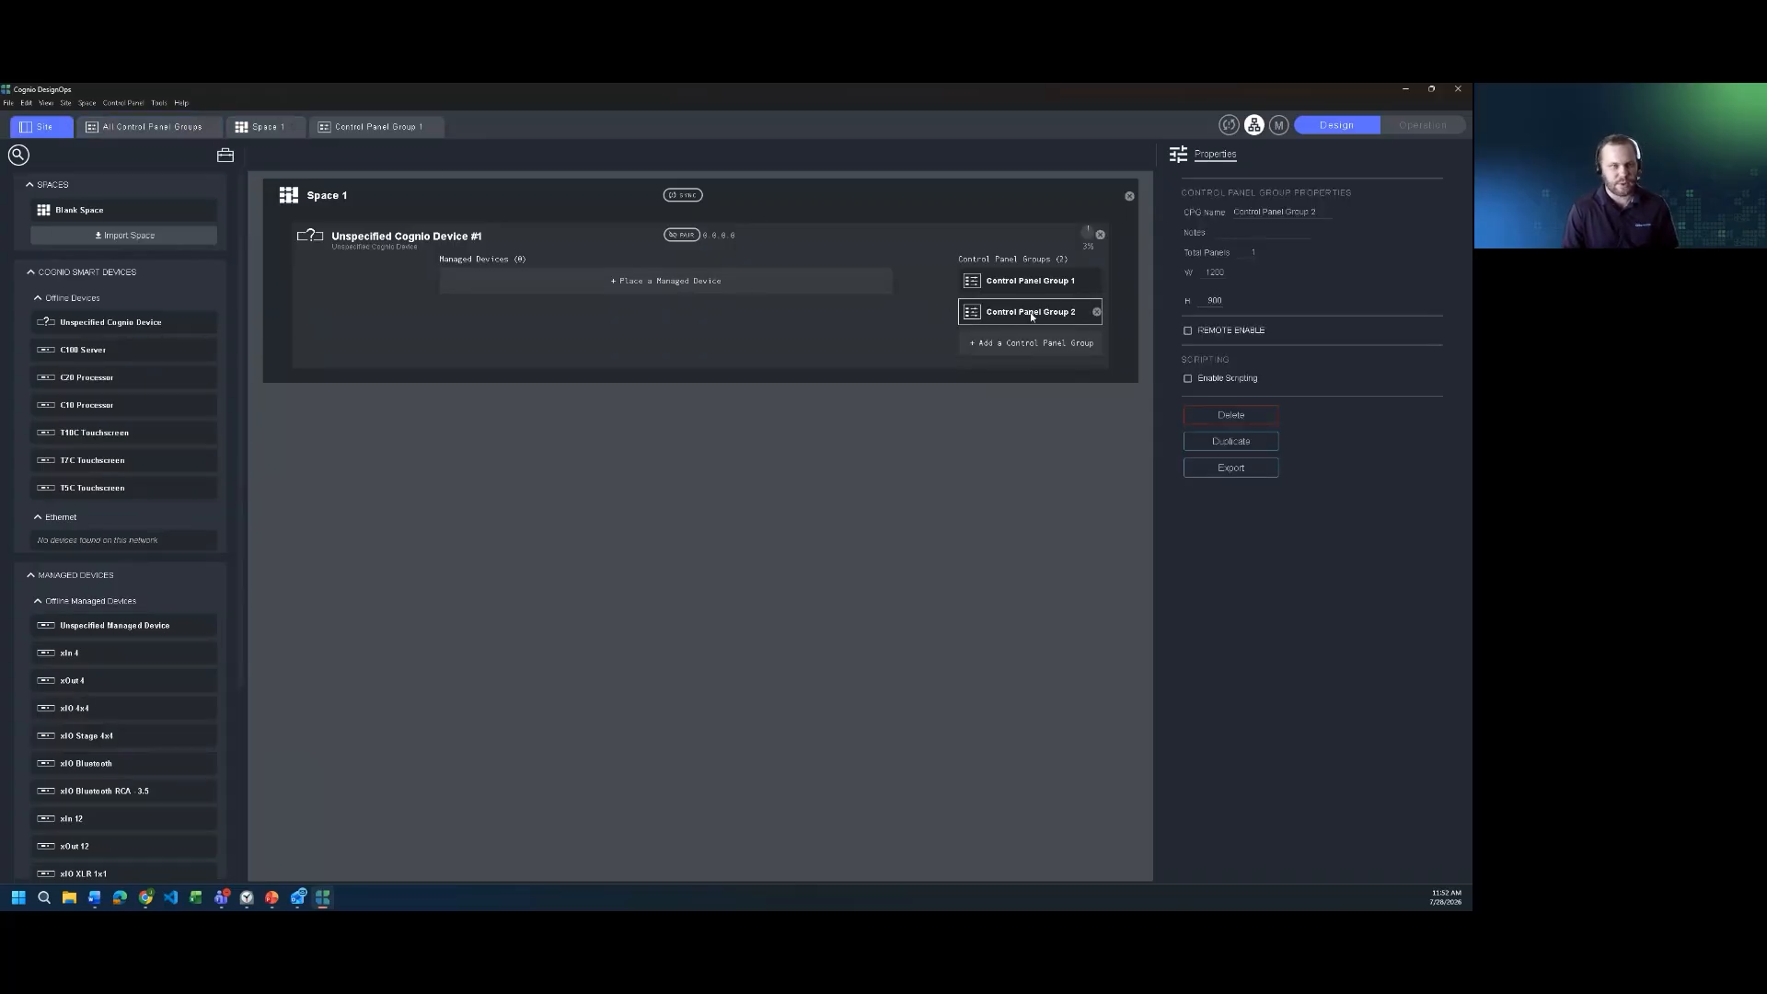
# Step: Reopen Control Panel Group 1's panel, move the button towards the panel's centre, and select it together with the toggle
pyautogui.click(267, 126)
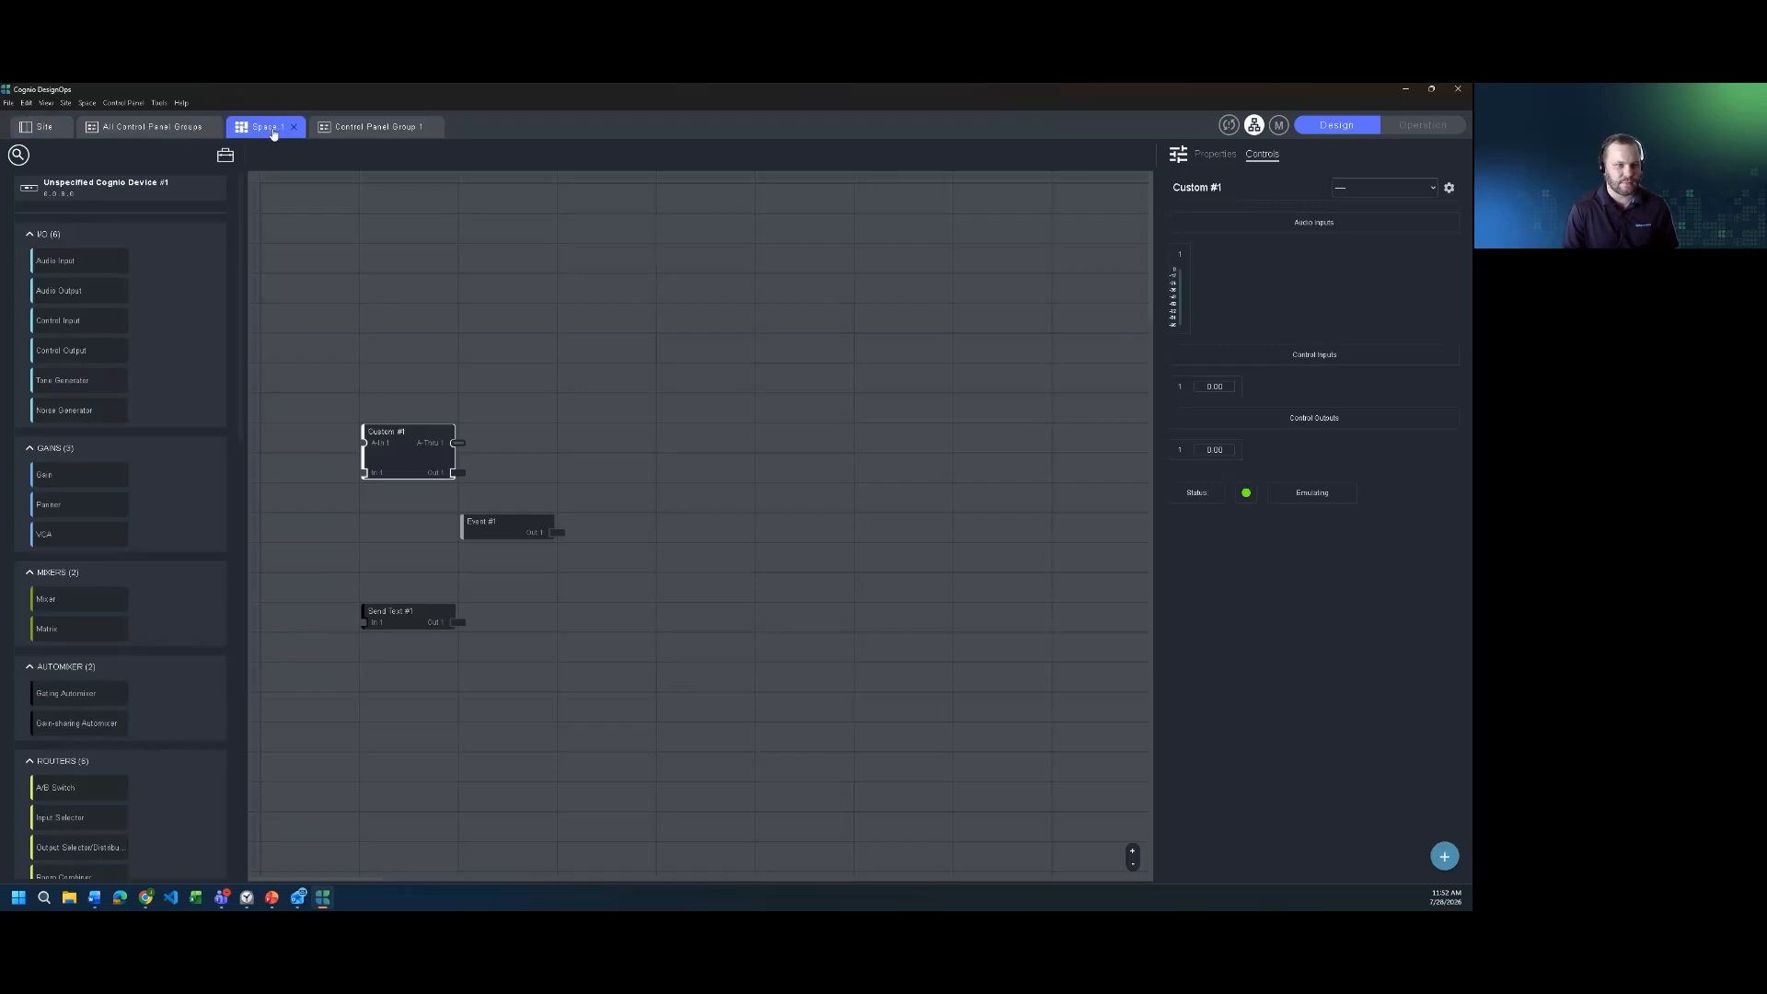
pyautogui.click(179, 131)
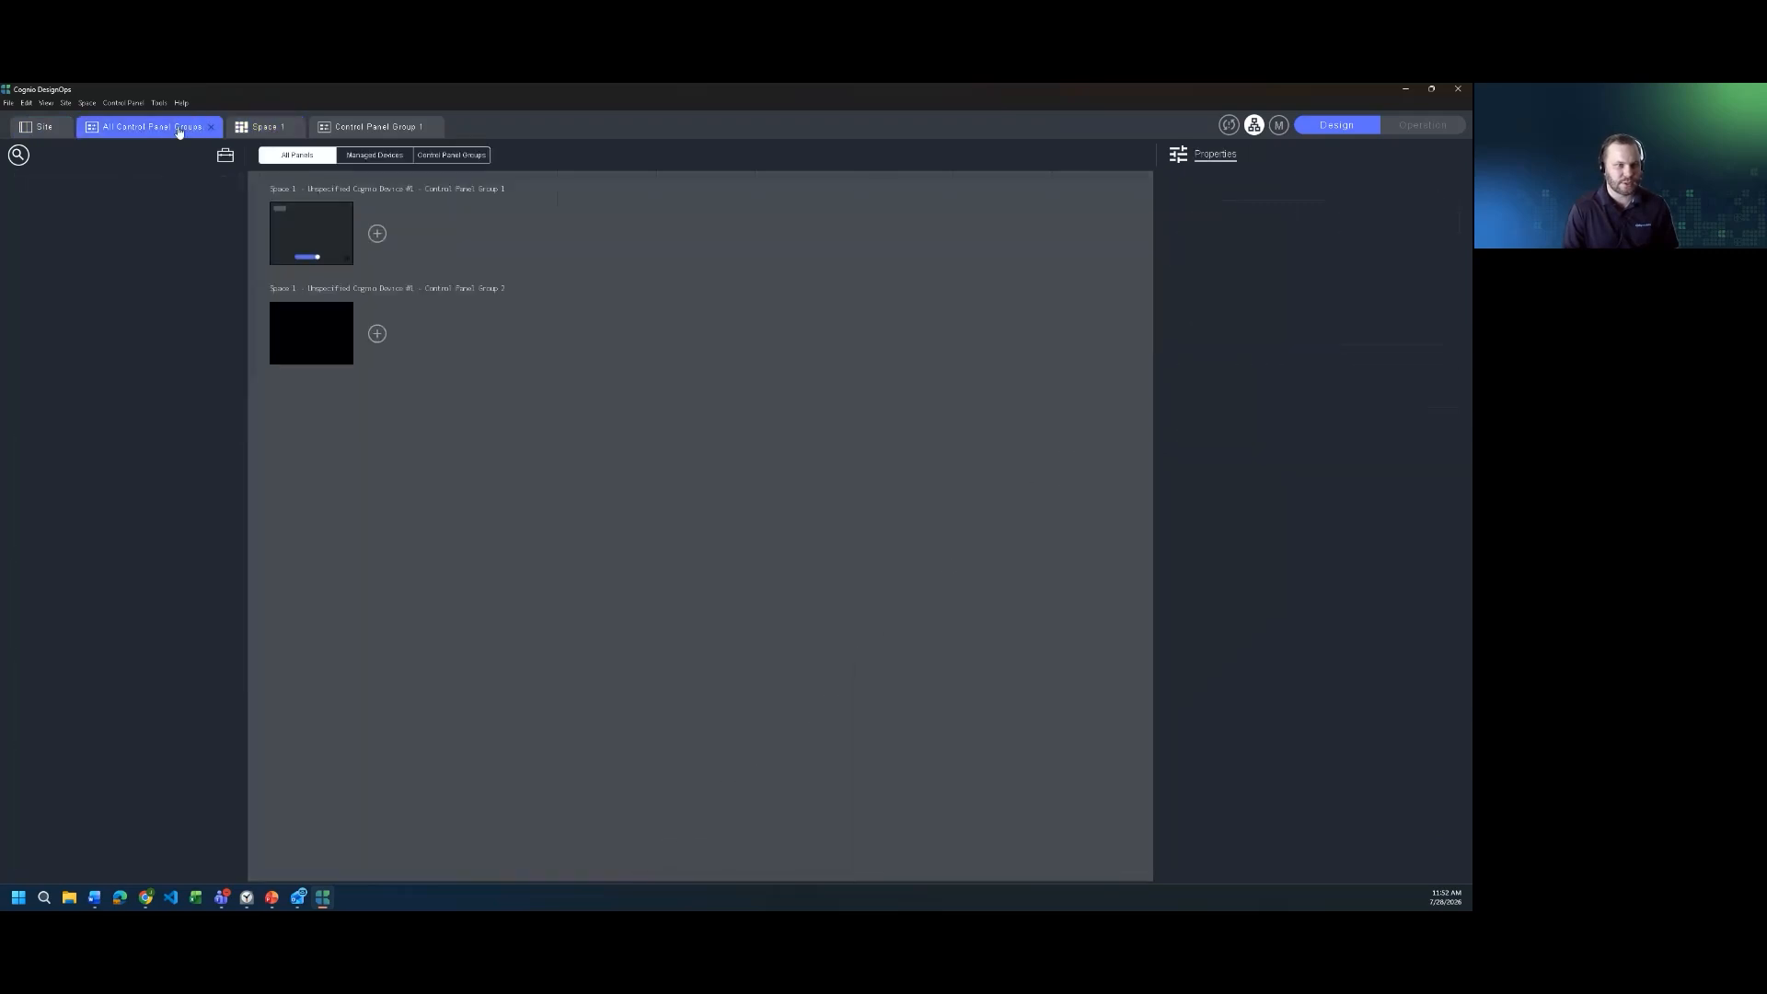
pyautogui.doubleClick(321, 241)
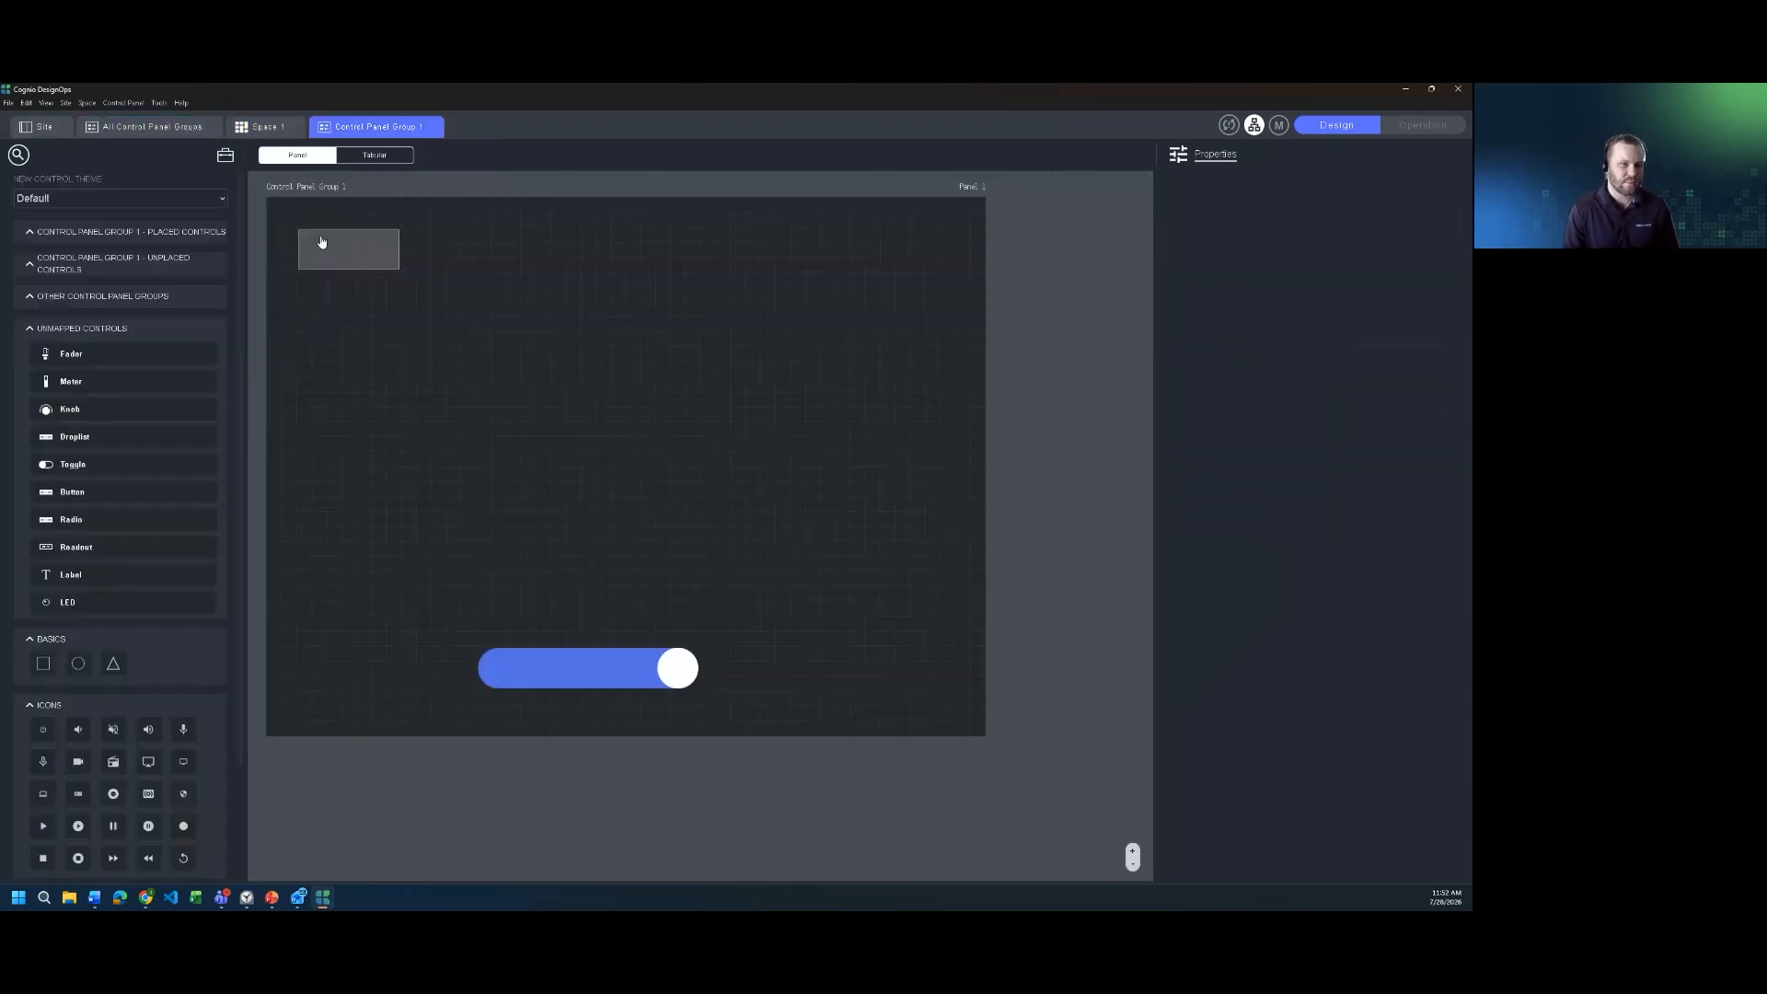
pyautogui.moveTo(344, 258); pyautogui.dragTo(541, 409)
pyautogui.moveTo(345, 264); pyautogui.dragTo(820, 723)
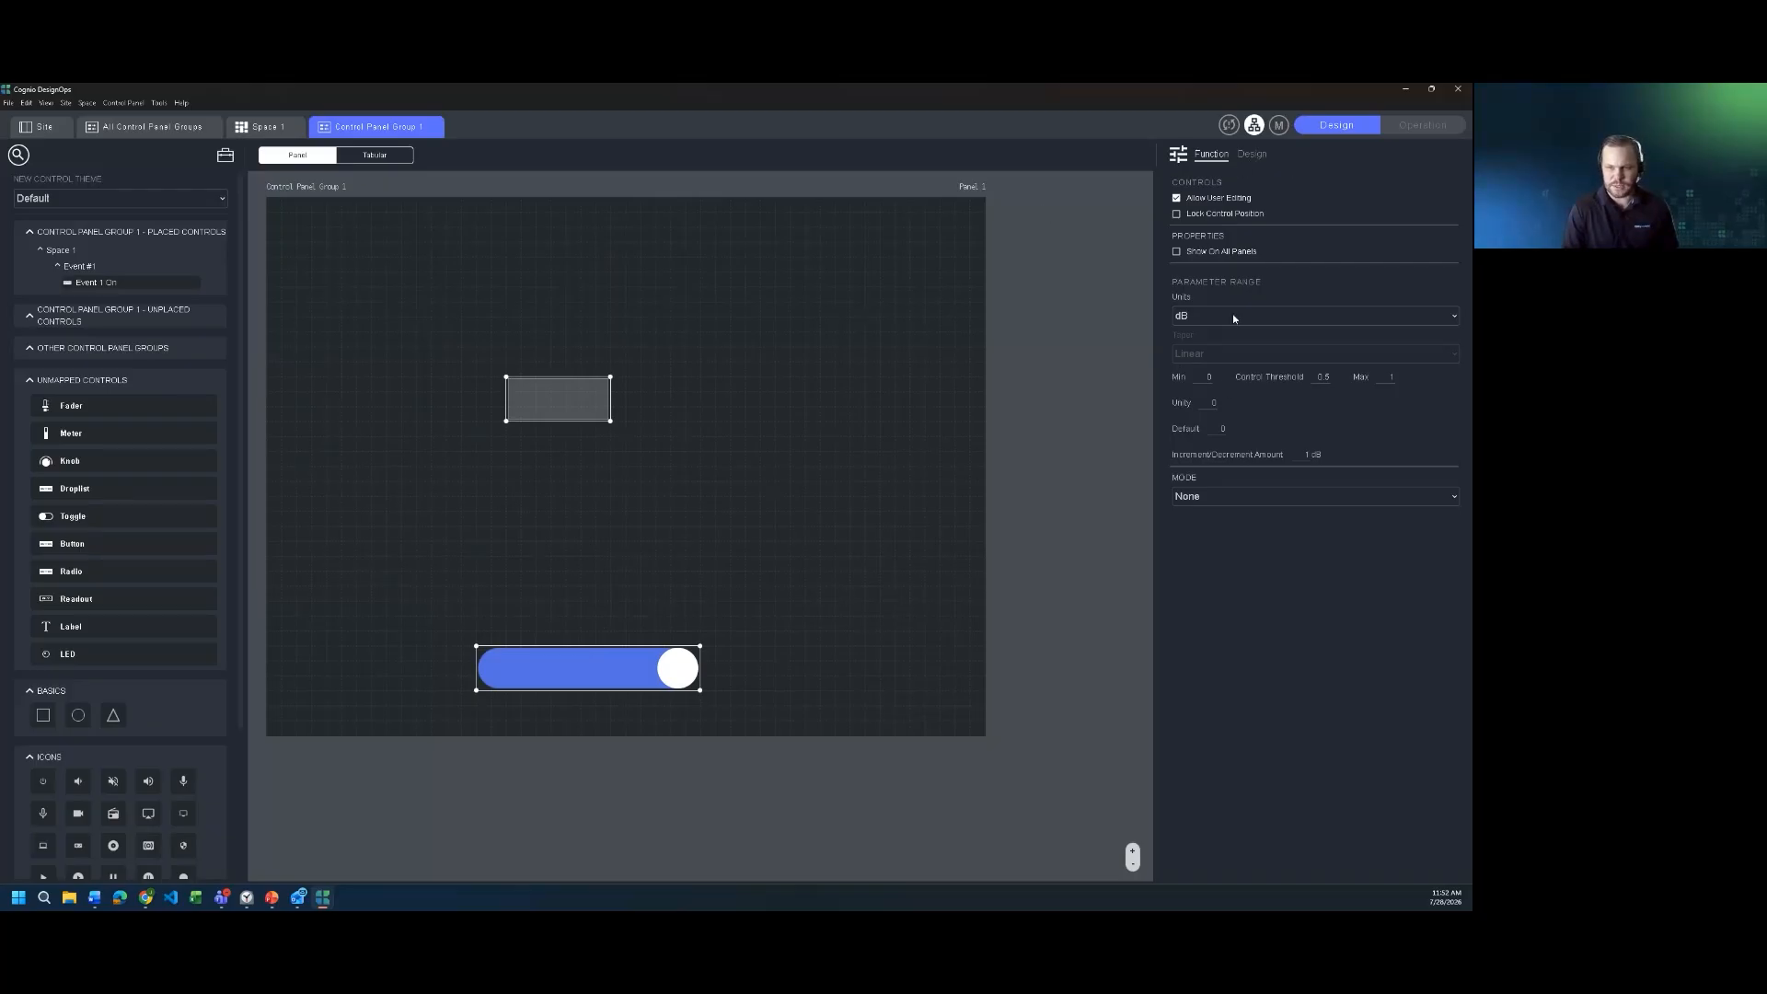
# Step: Set the width of Control Panel Group 1 to 600 and move the toggle and the button fully inside the narrower panel
pyautogui.click(310, 192)
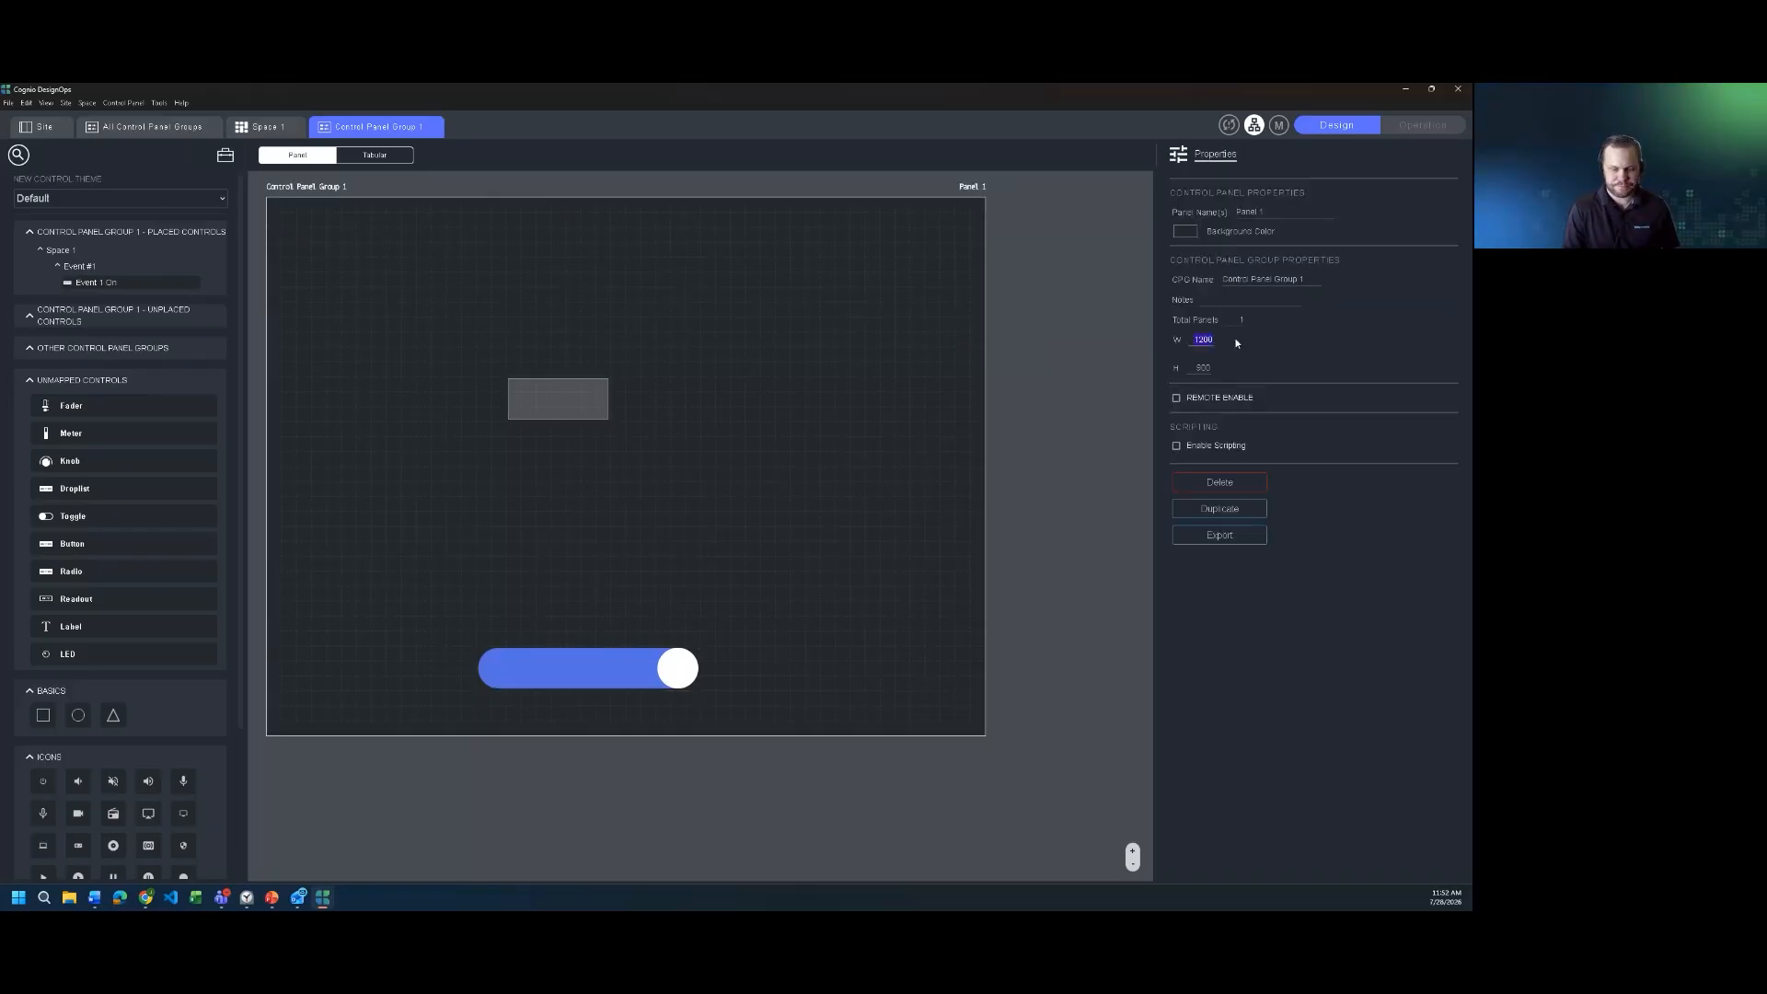
pyautogui.press('Return')
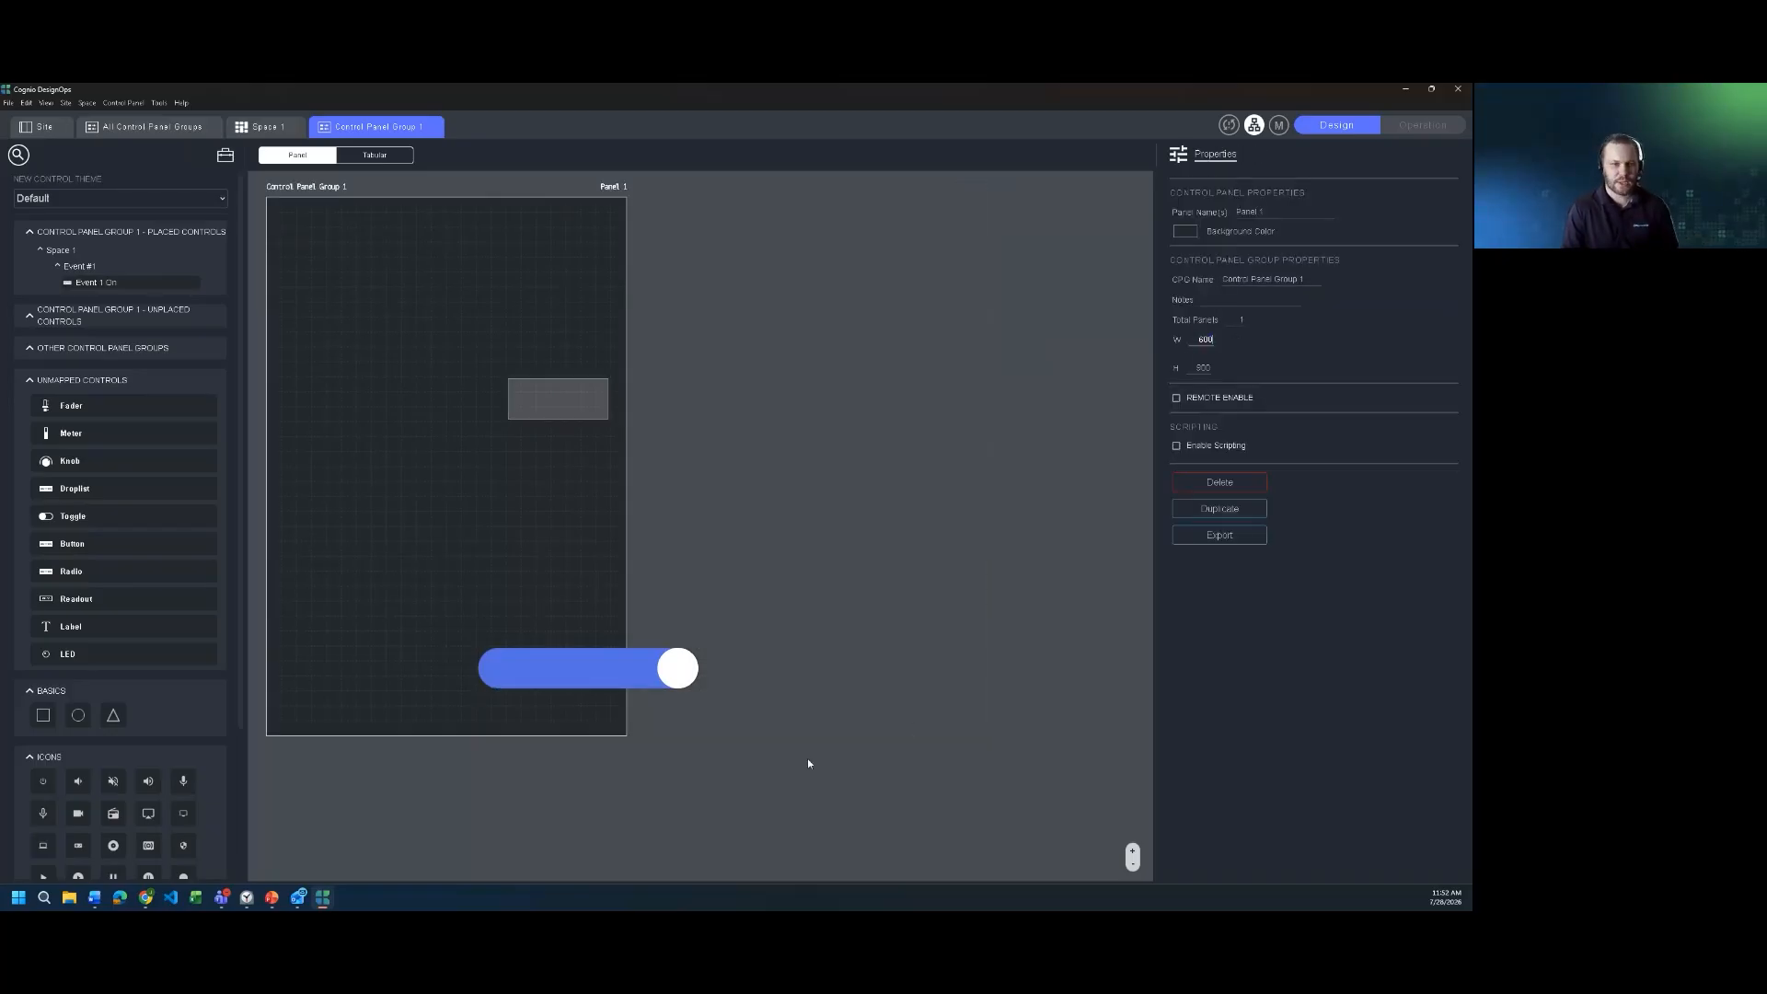
pyautogui.moveTo(617, 672); pyautogui.dragTo(483, 670)
pyautogui.moveTo(553, 400); pyautogui.dragTo(433, 411)
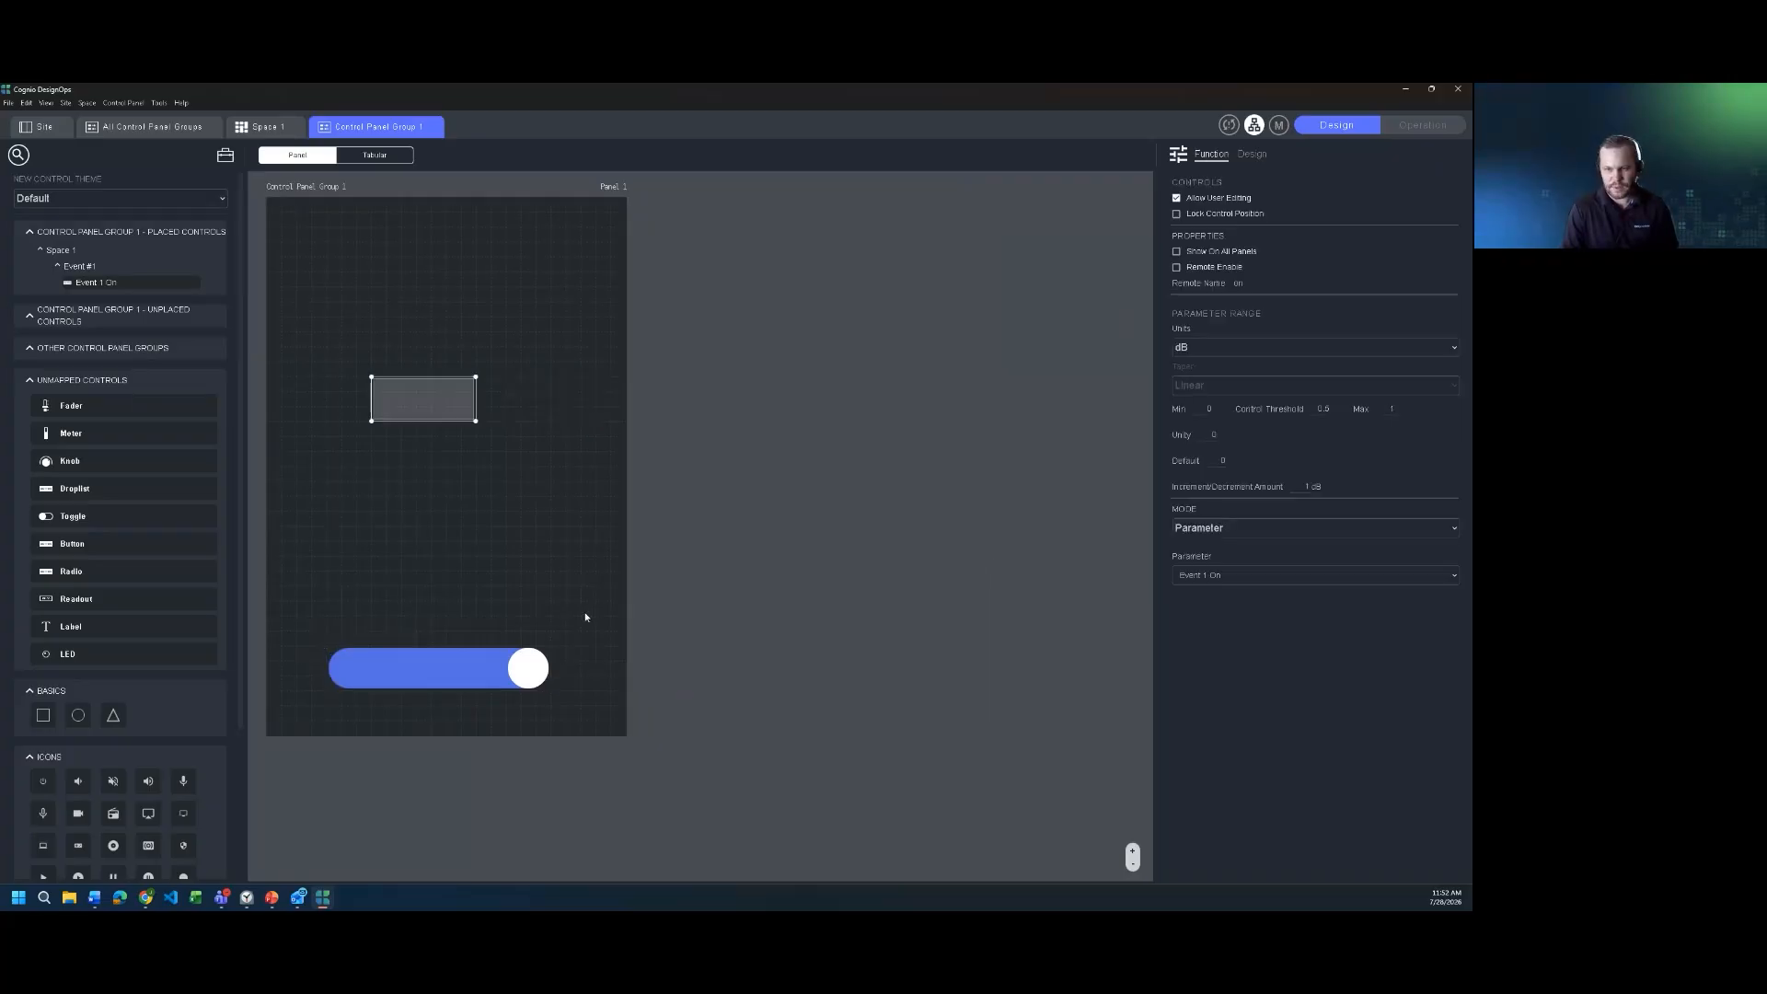
# Step: Select the button and the toggle together, shift both upward on the panel, and clear the selection
pyautogui.moveTo(610, 711); pyautogui.dragTo(260, 261)
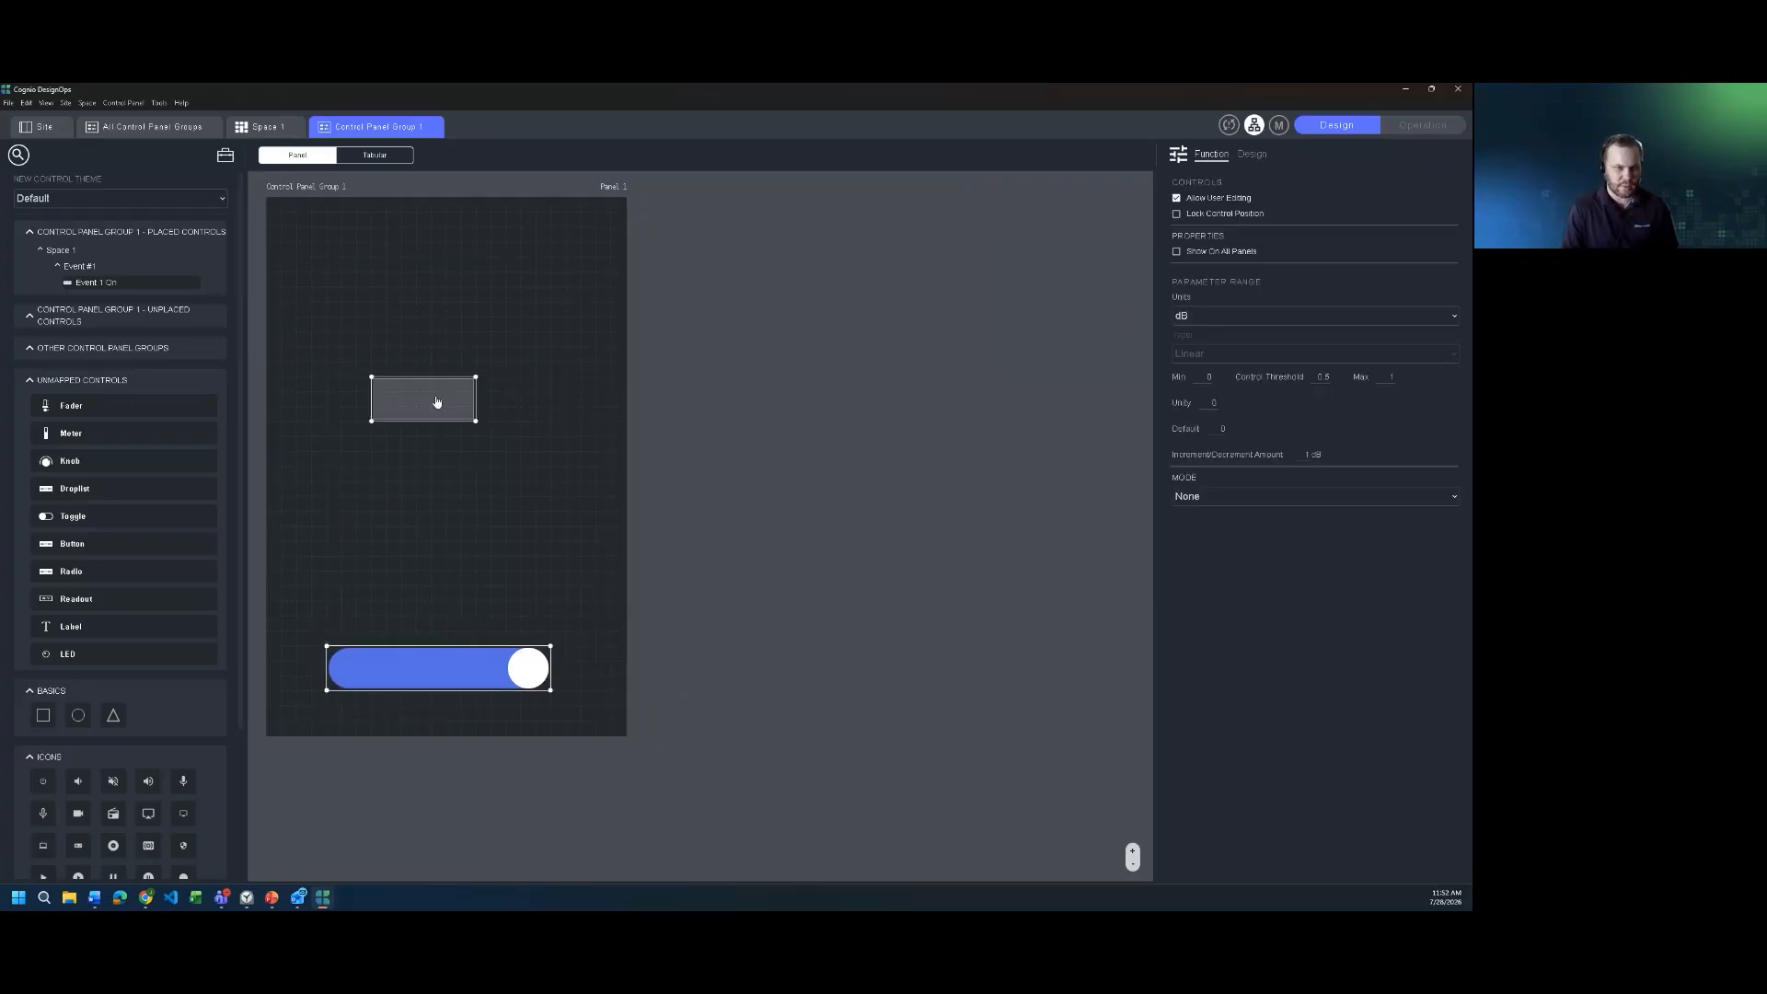
pyautogui.moveTo(436, 399); pyautogui.dragTo(440, 345)
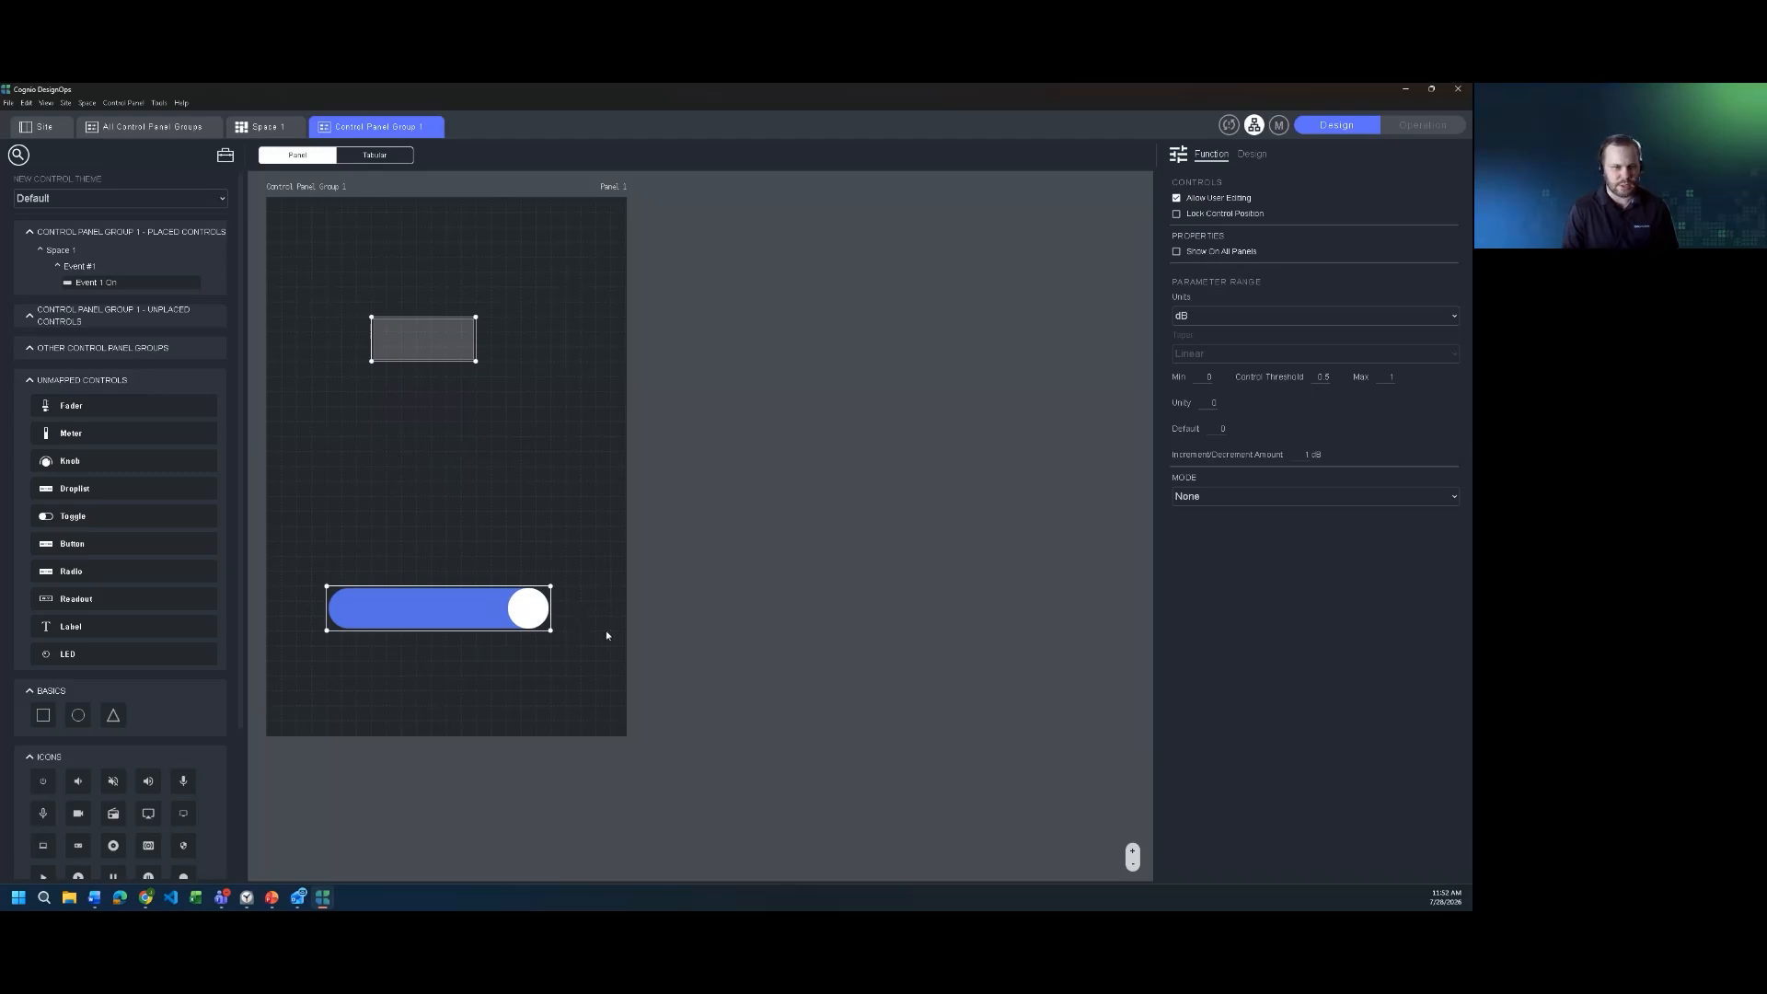
pyautogui.click(456, 505)
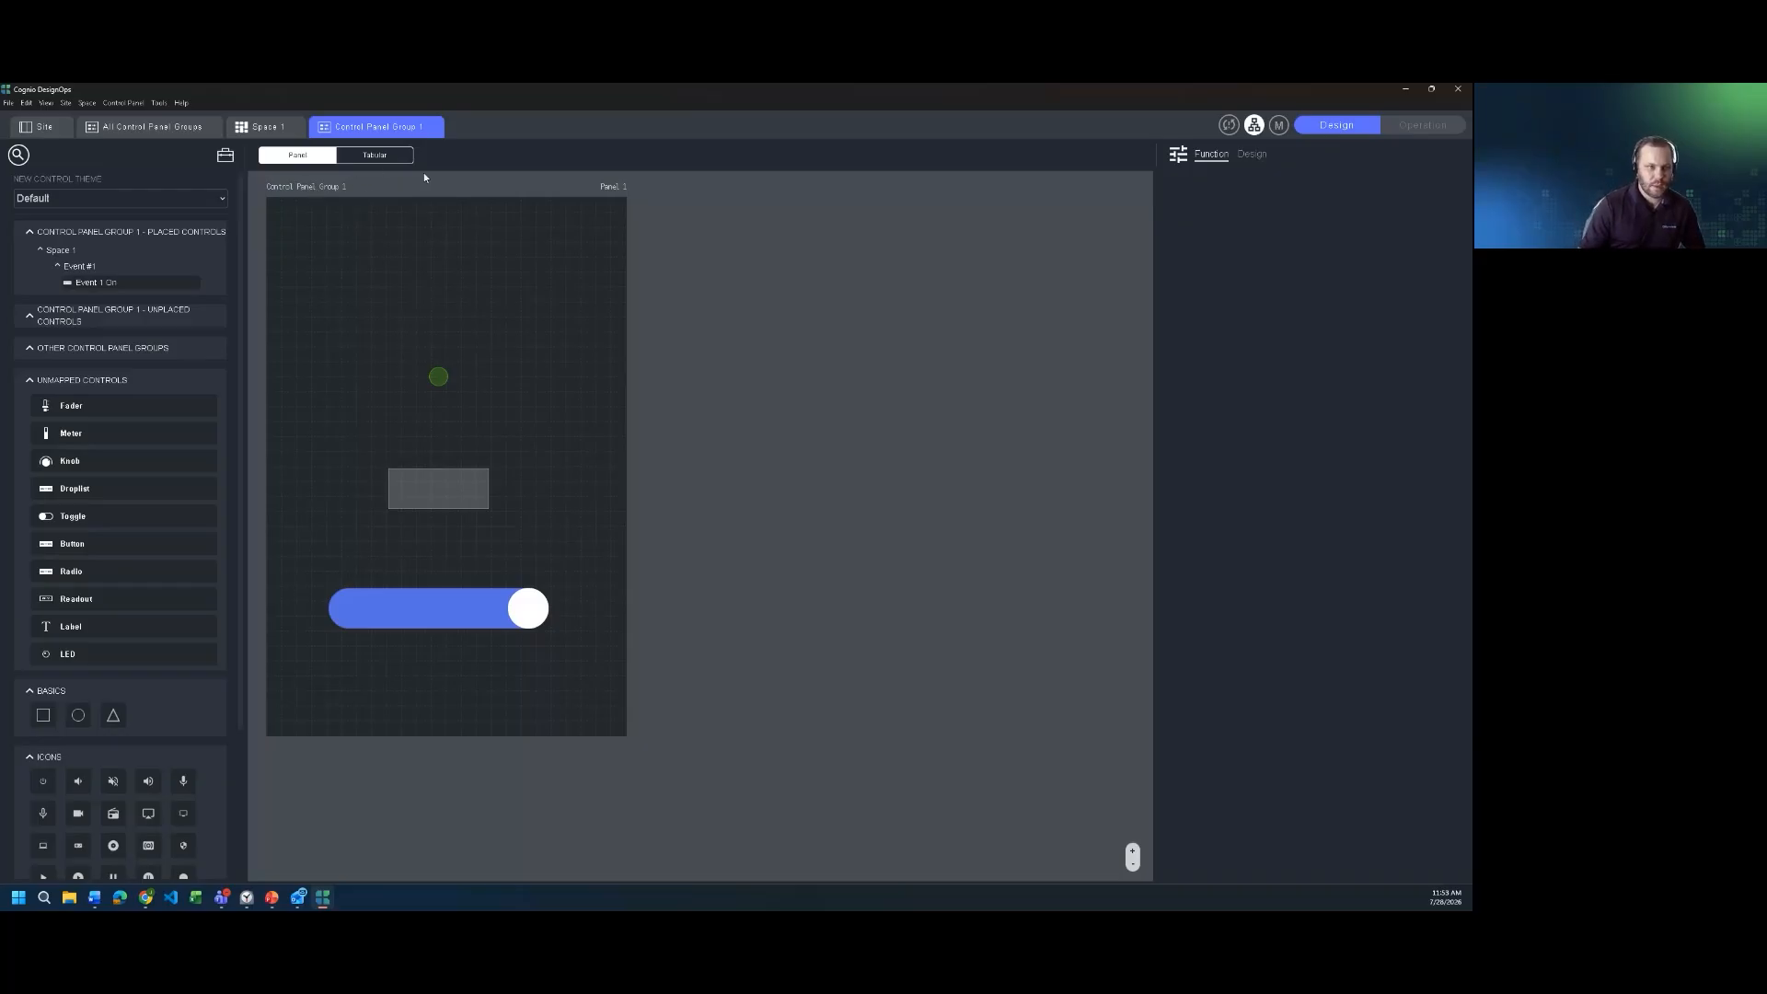
# Step: Show the panel's controls as a table, hide the button mapped to Event #1 On, and make it visible again
pyautogui.click(372, 156)
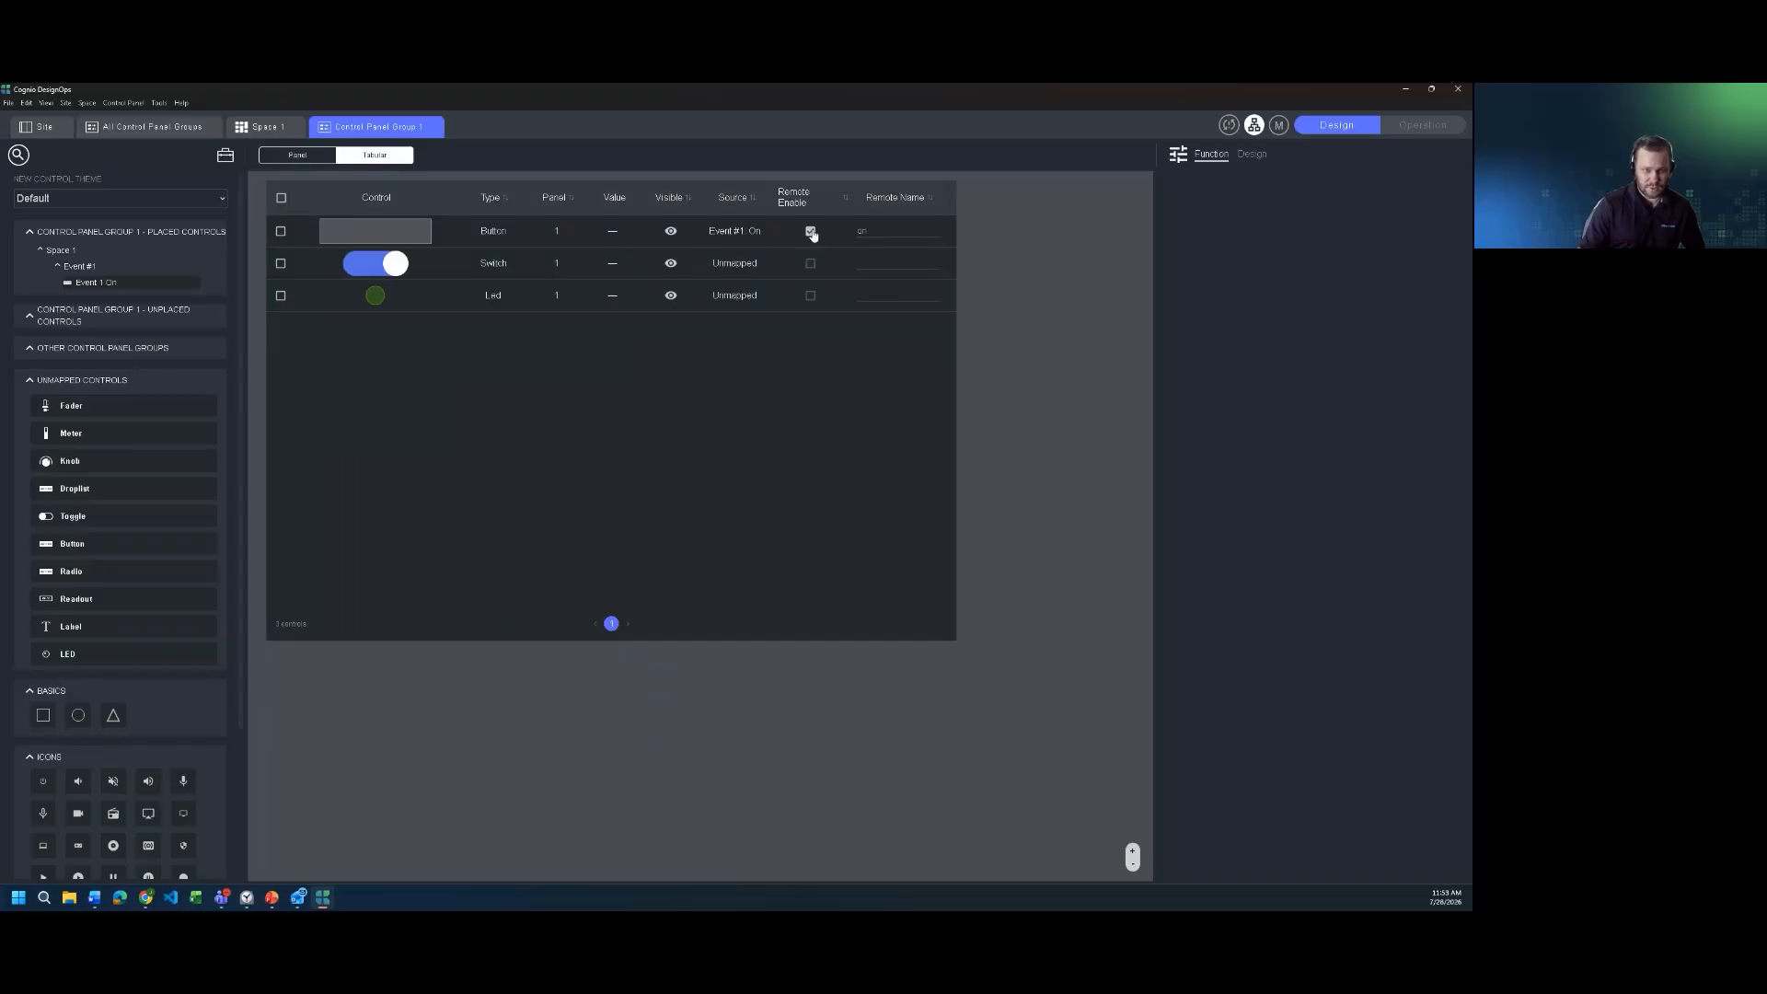
pyautogui.click(672, 233)
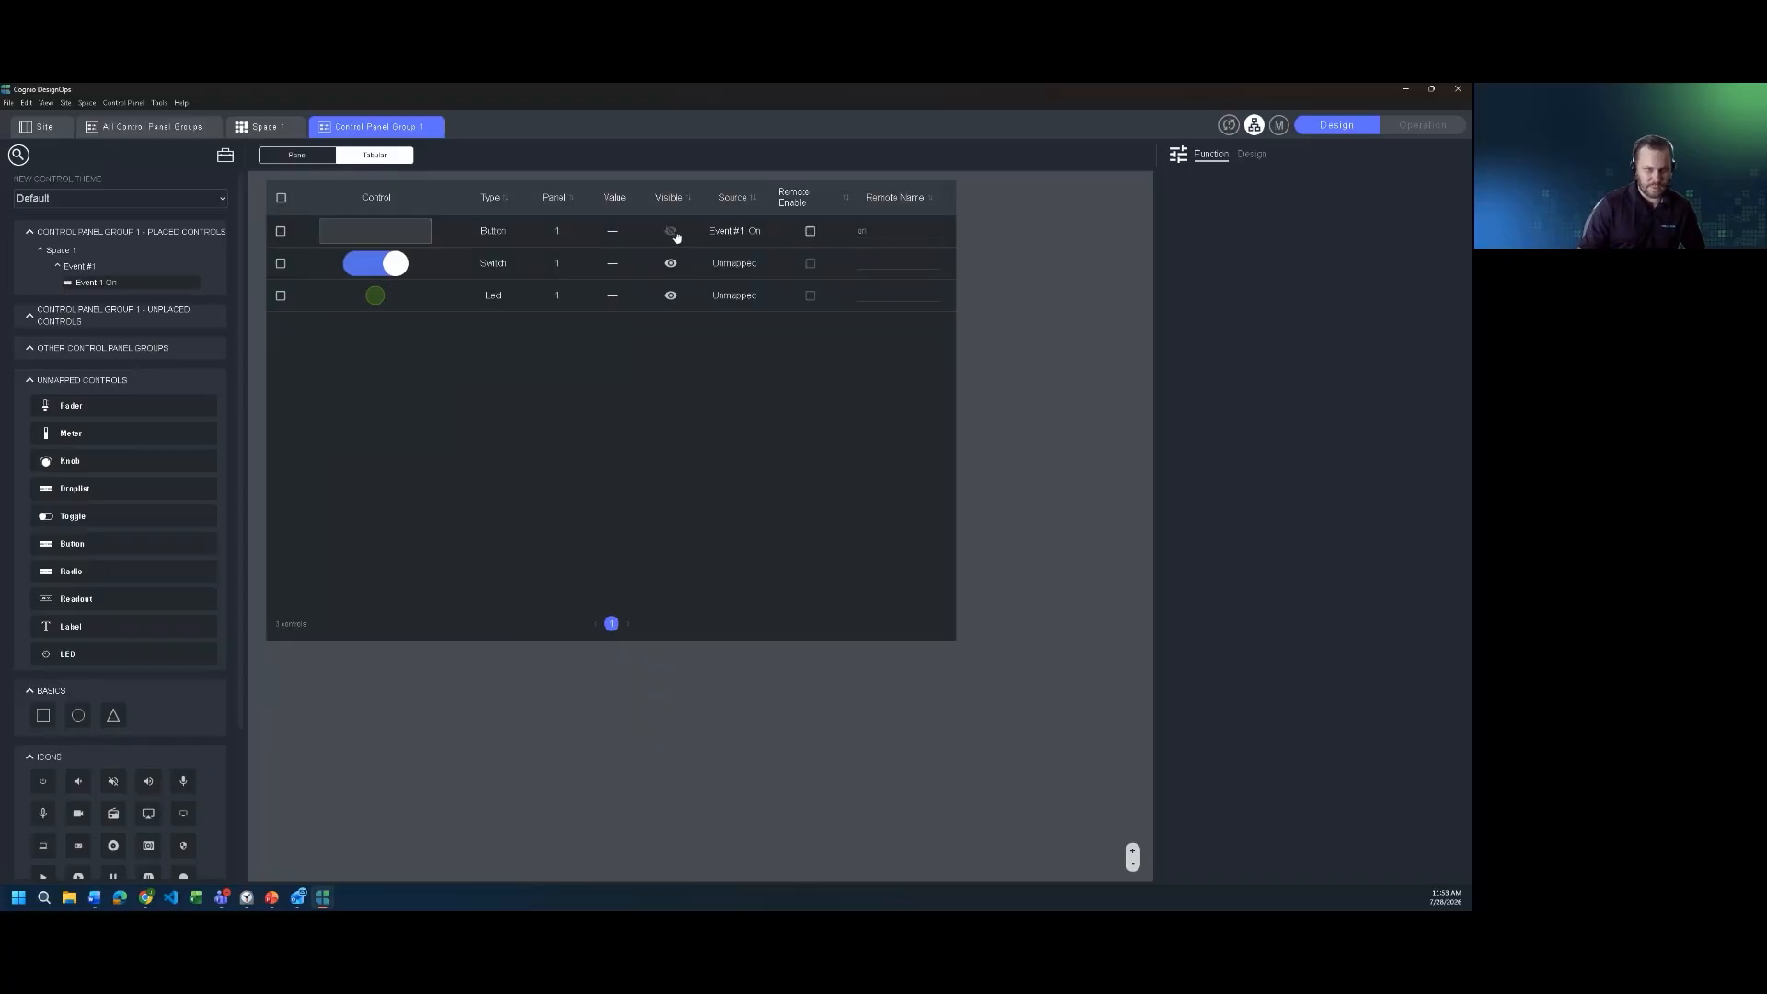
pyautogui.click(672, 232)
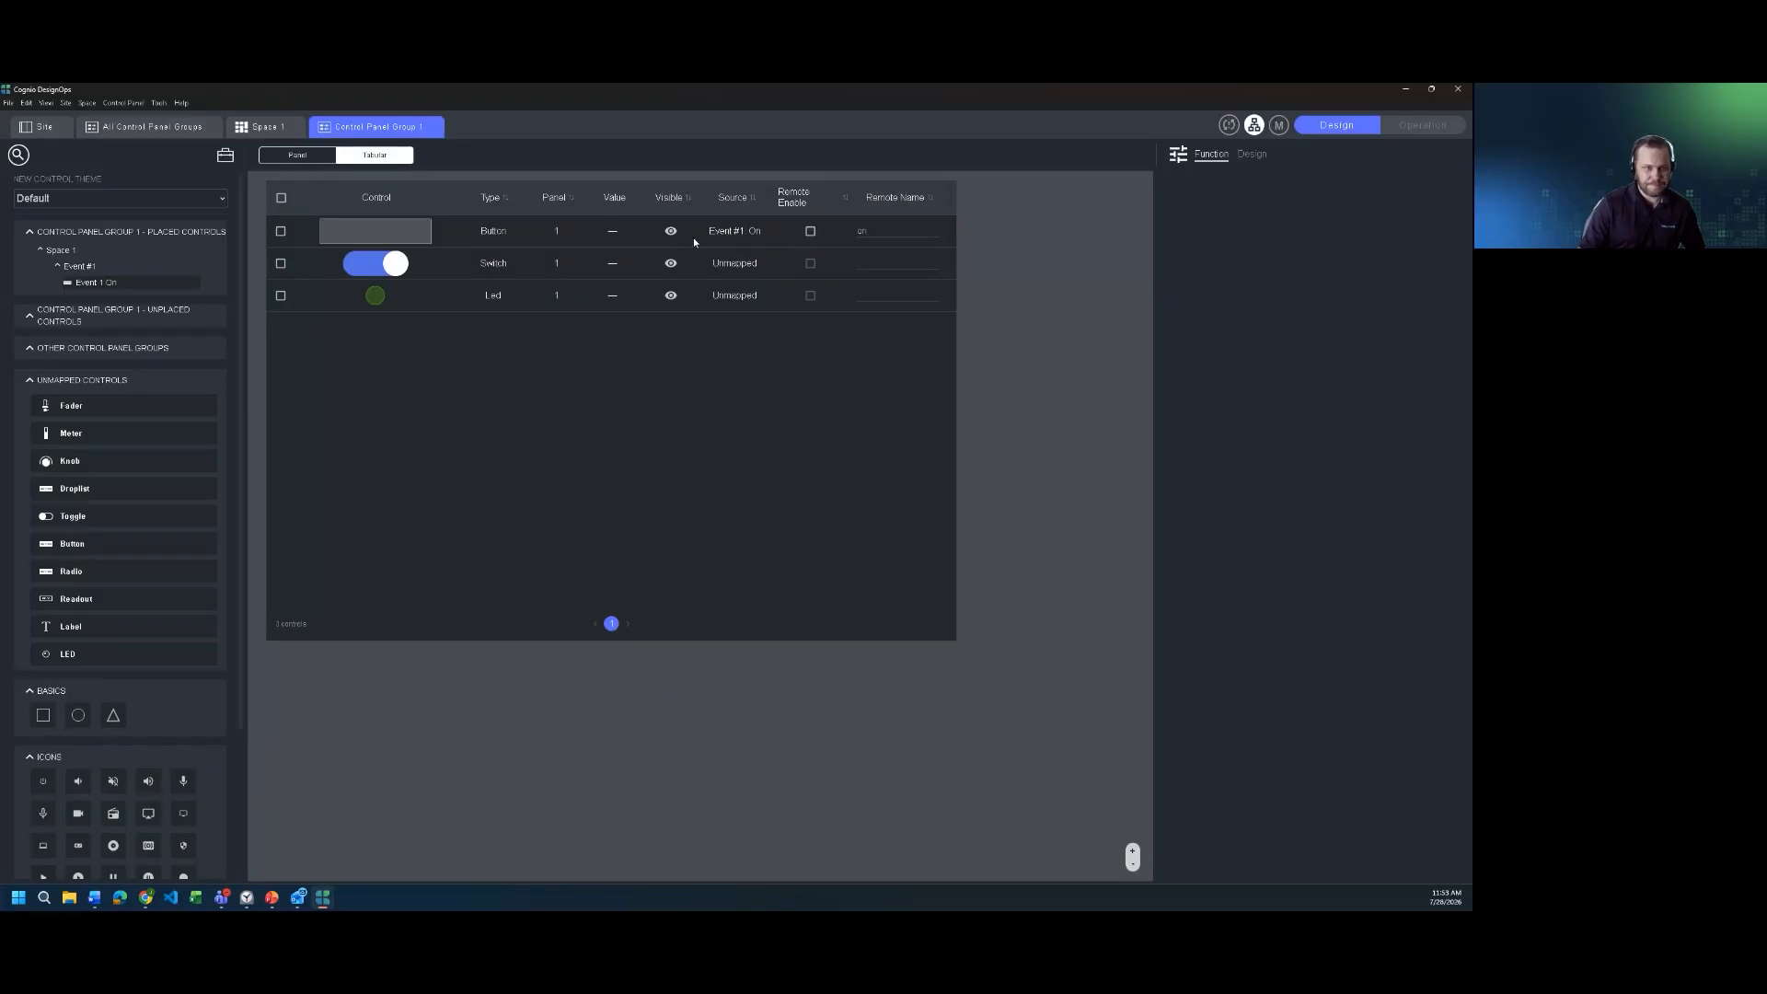
# Step: Look at Space 1 and the overview of all control panel groups, and return to the graphical panel of Control Panel Group 1
pyautogui.click(266, 128)
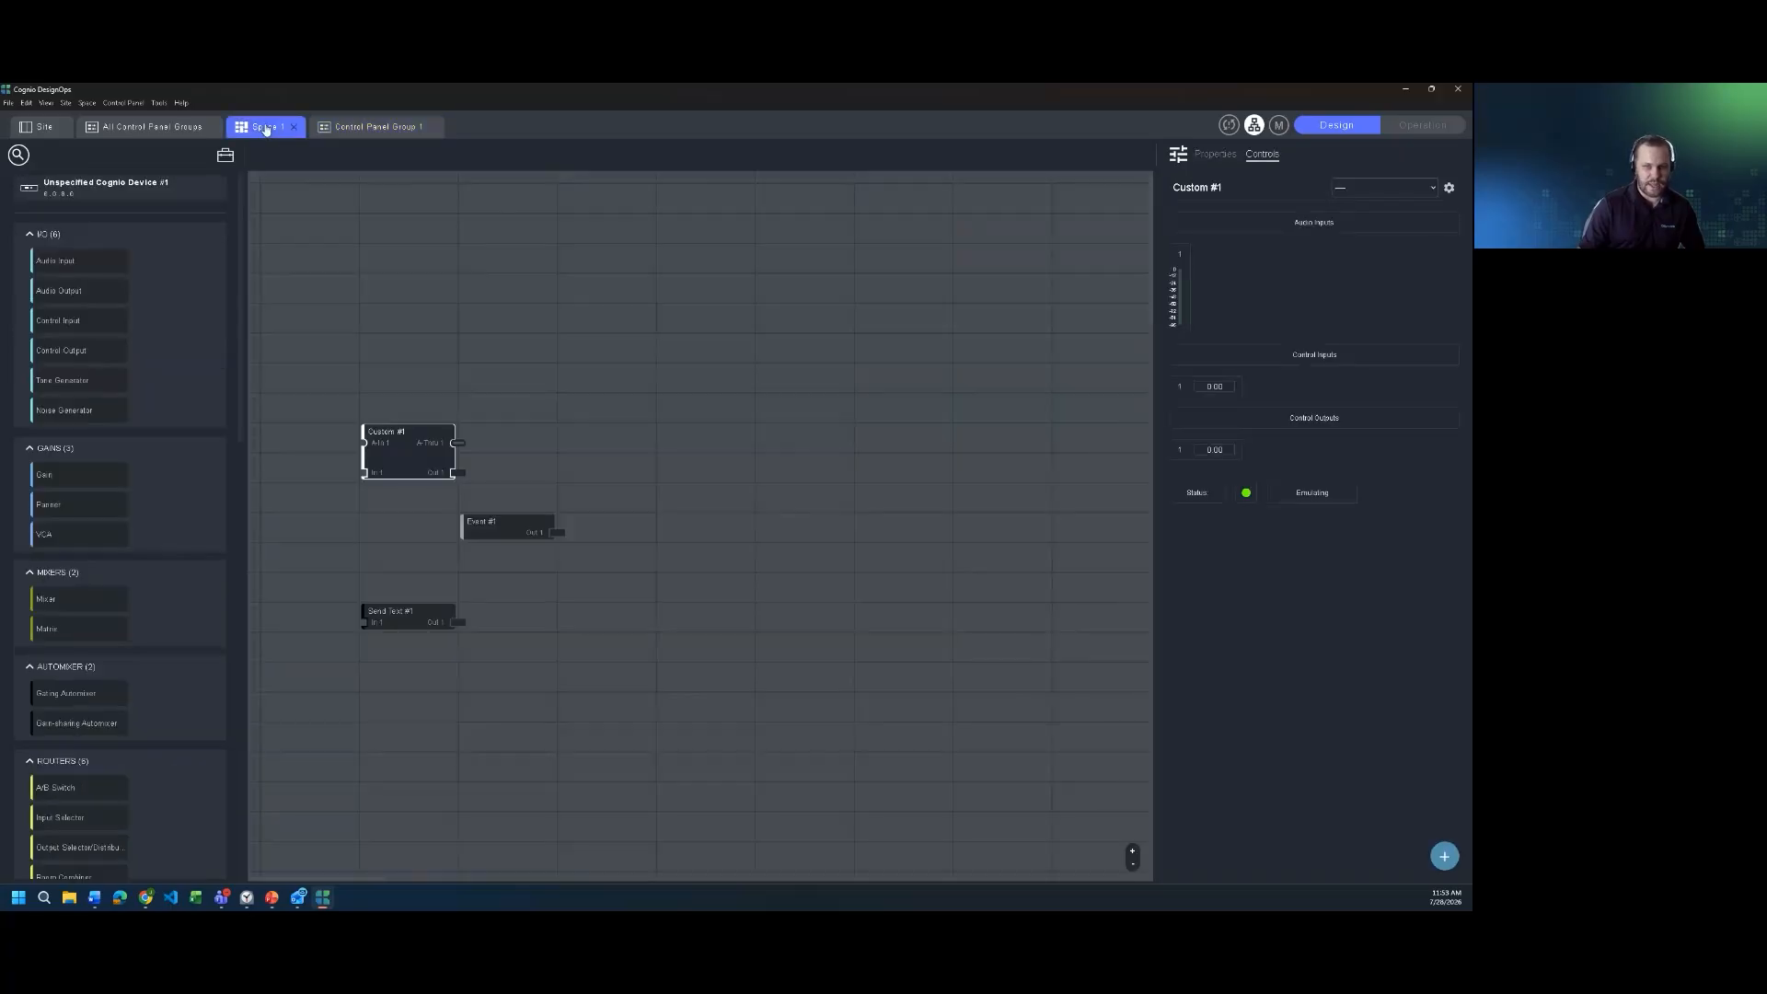
pyautogui.click(184, 129)
pyautogui.doubleClick(295, 241)
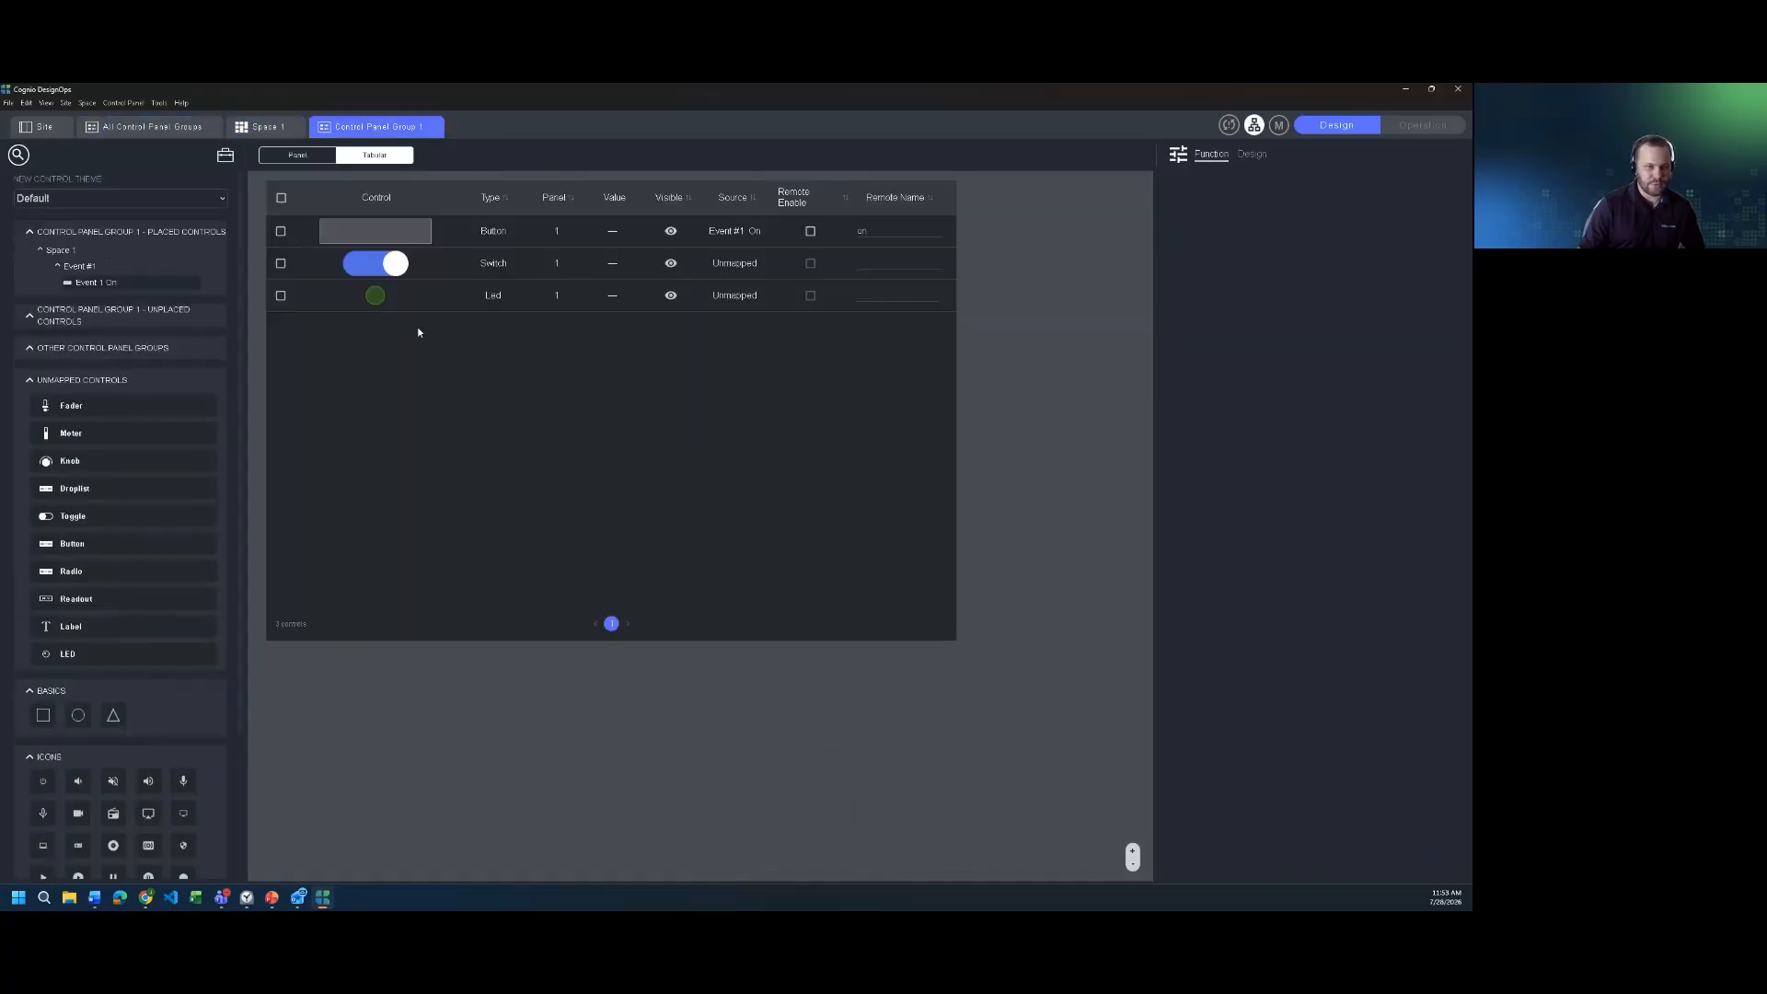
pyautogui.click(290, 158)
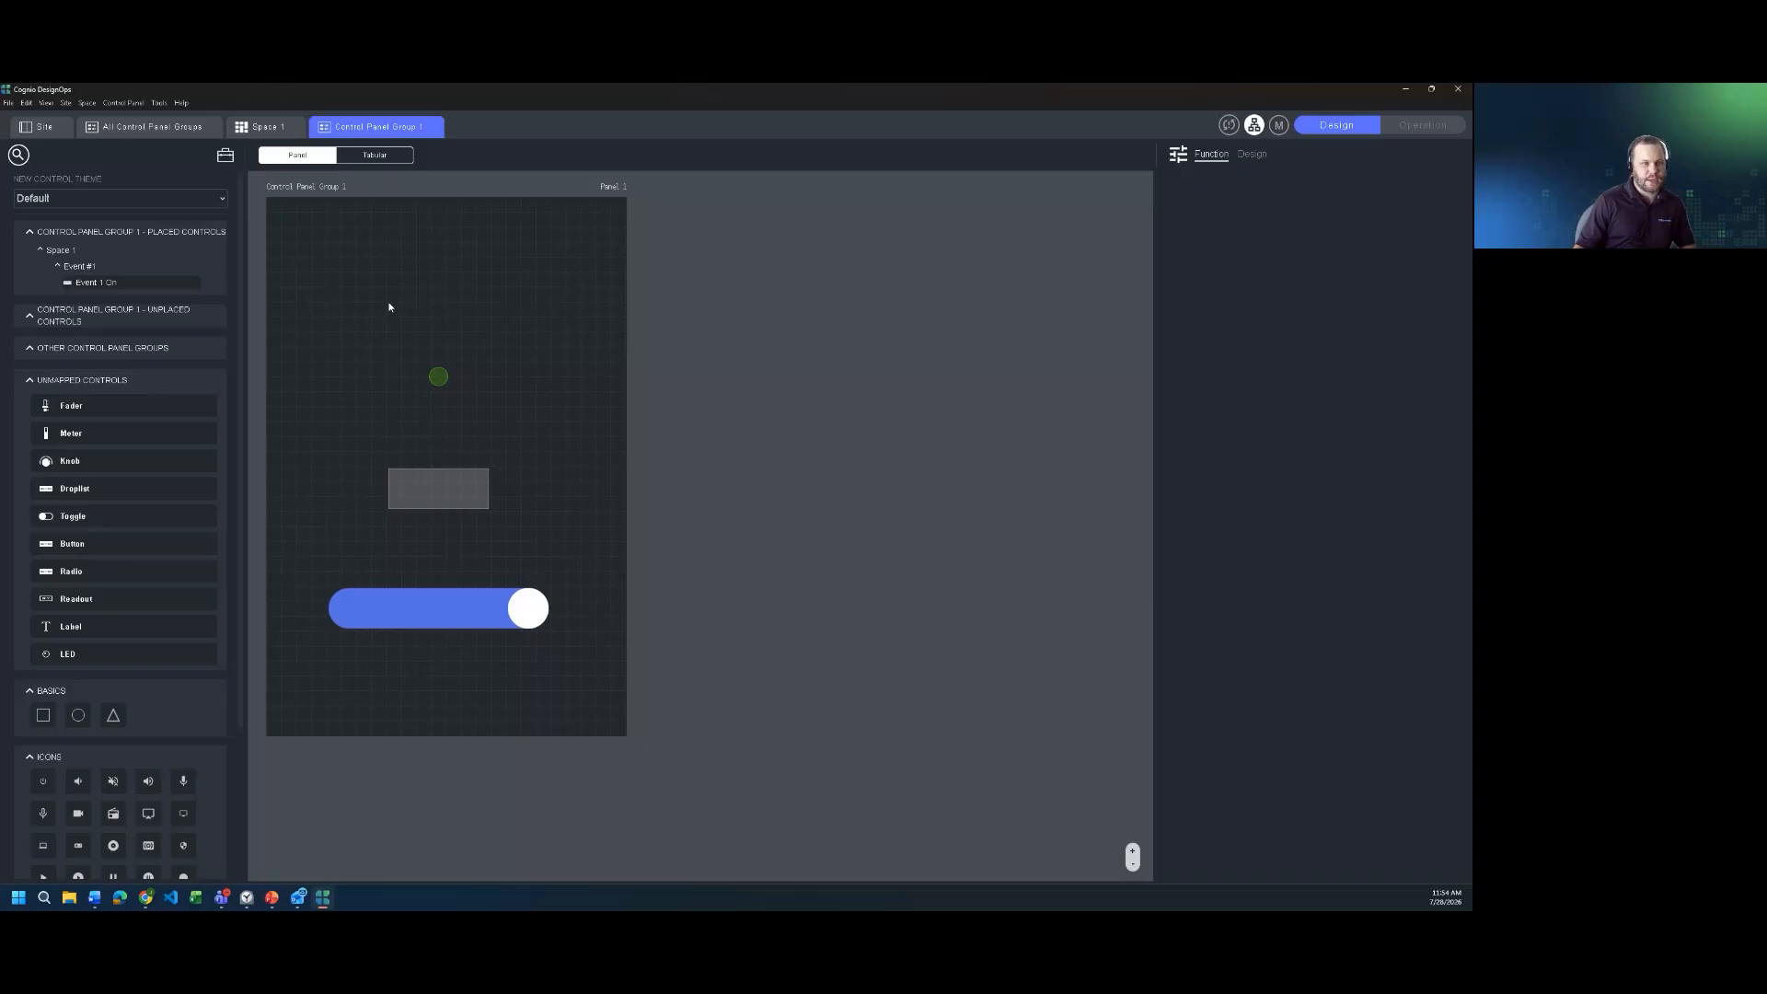
# Step: Replace the unspecified Cognio device in Space 1 of the site with a T10C Touchscreen
pyautogui.click(51, 128)
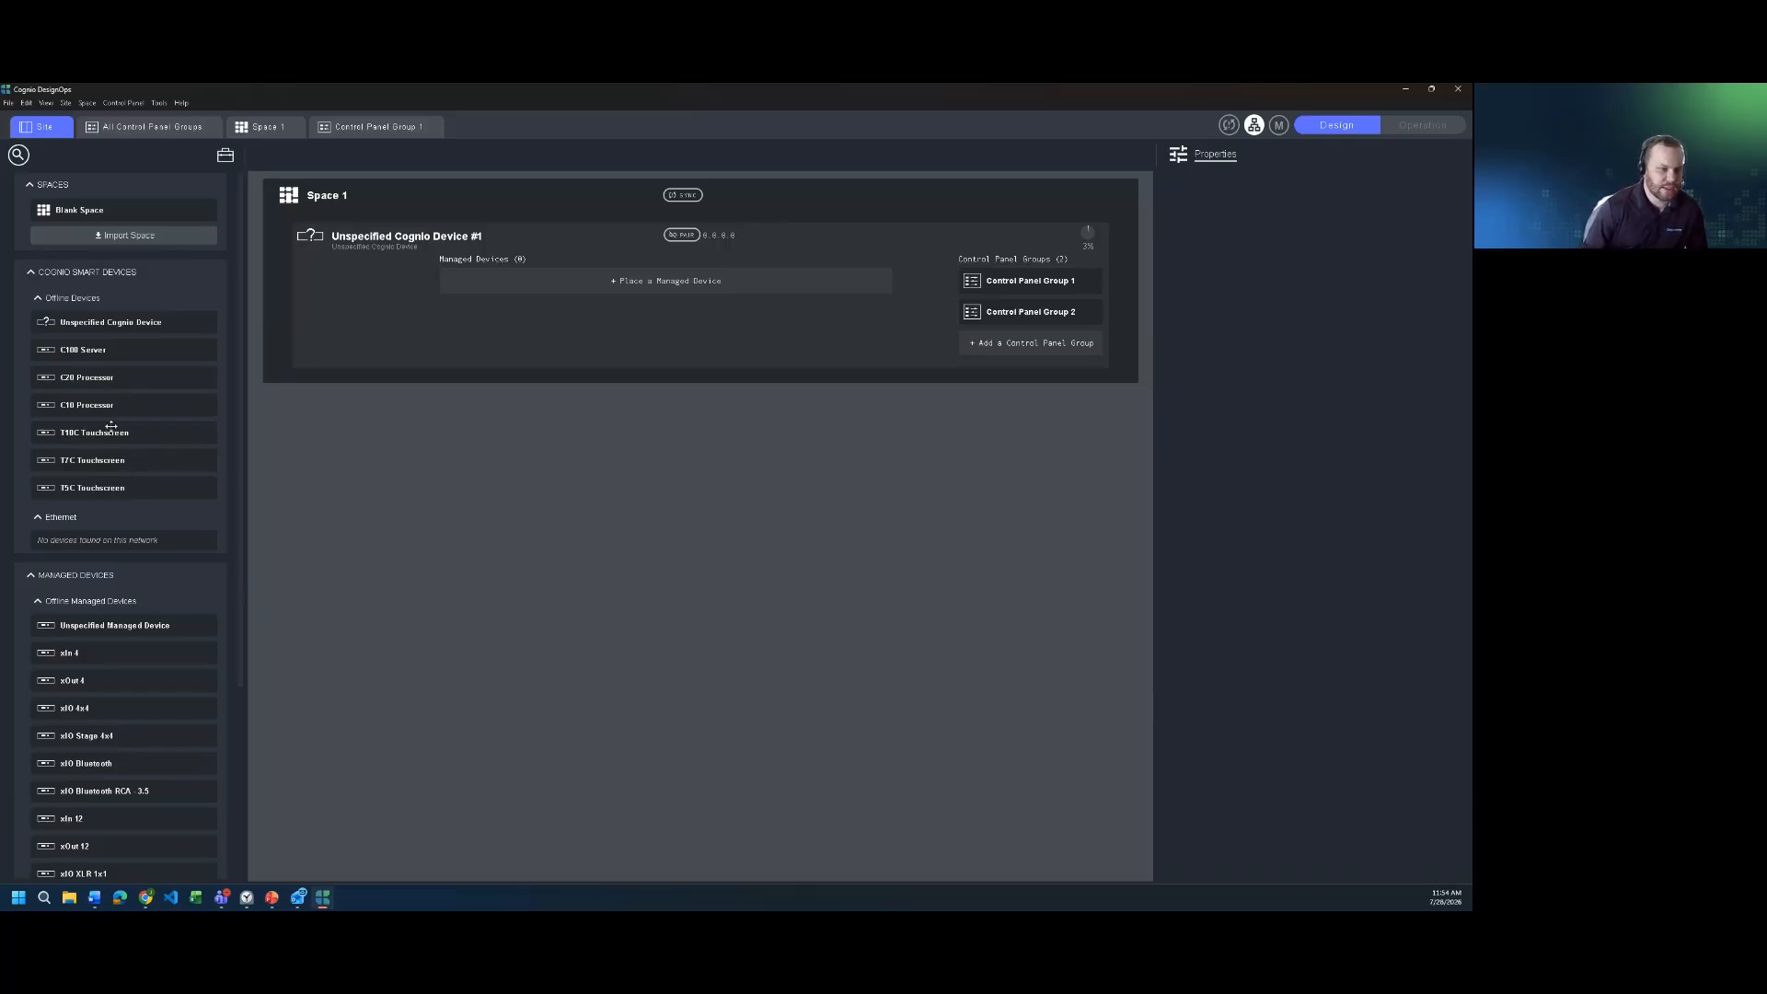
pyautogui.moveTo(103, 438); pyautogui.dragTo(380, 273)
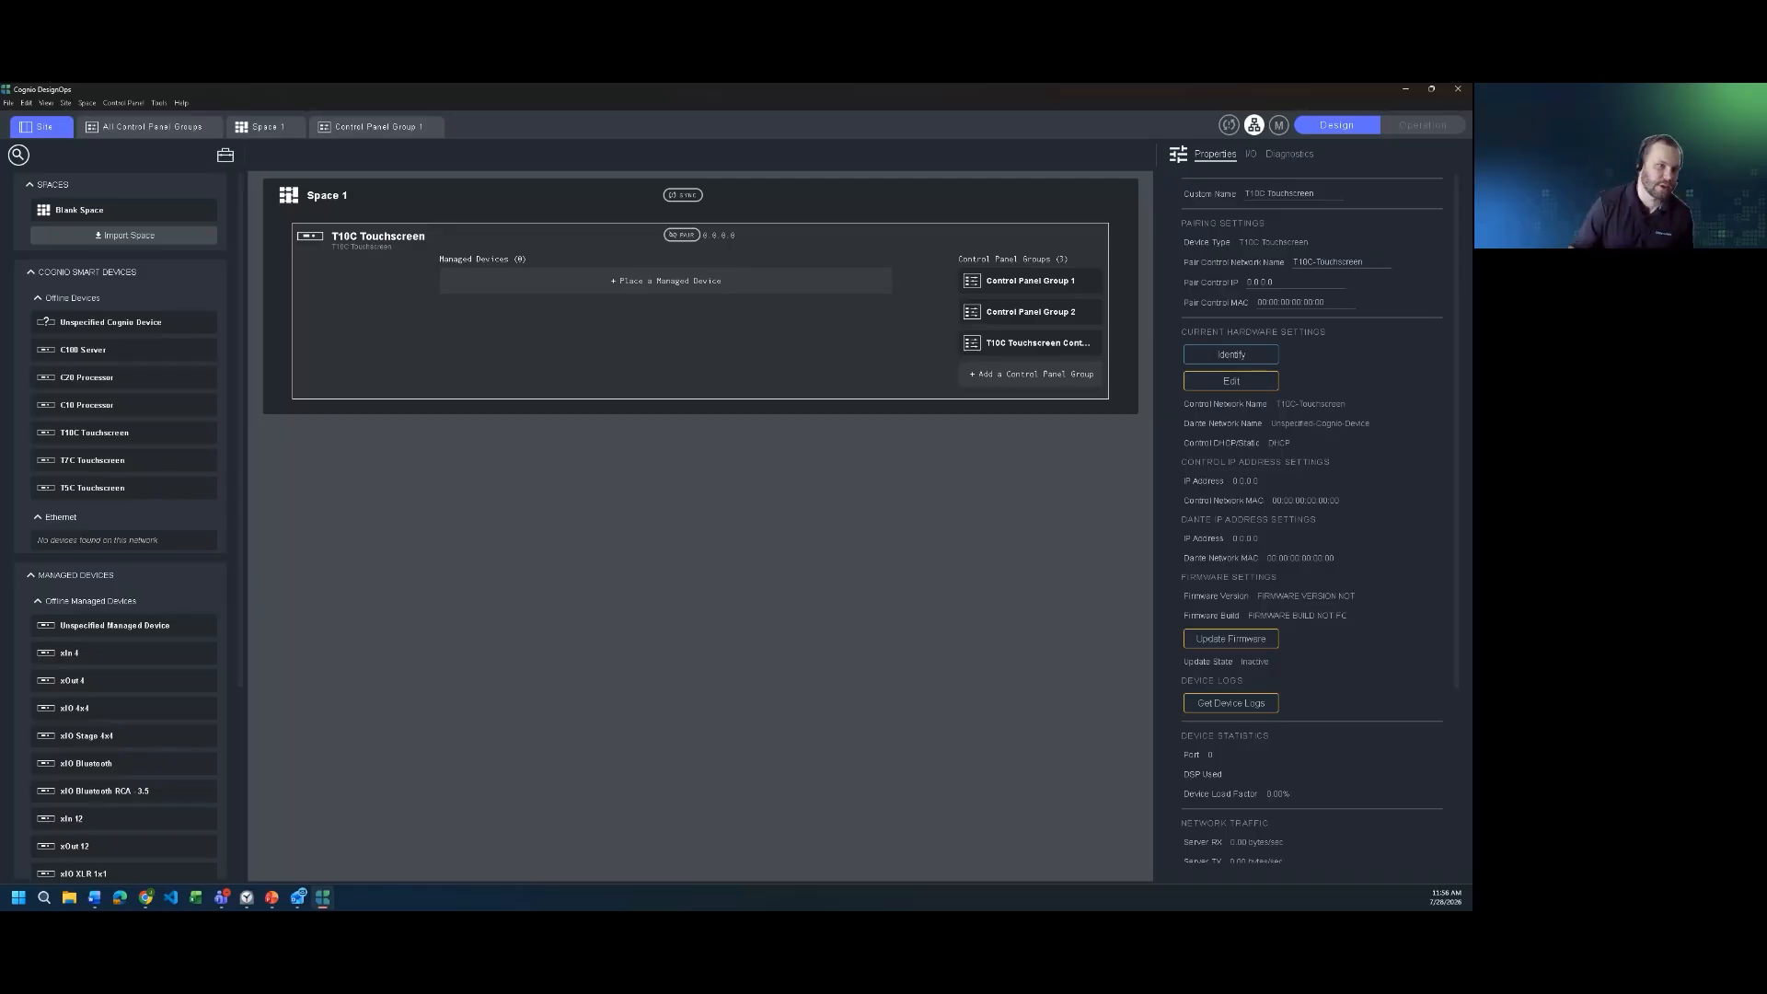
# Step: Check the overview of all control panel groups, inspect the properties of Control Panel Group 2, and return to the site view
pyautogui.click(182, 129)
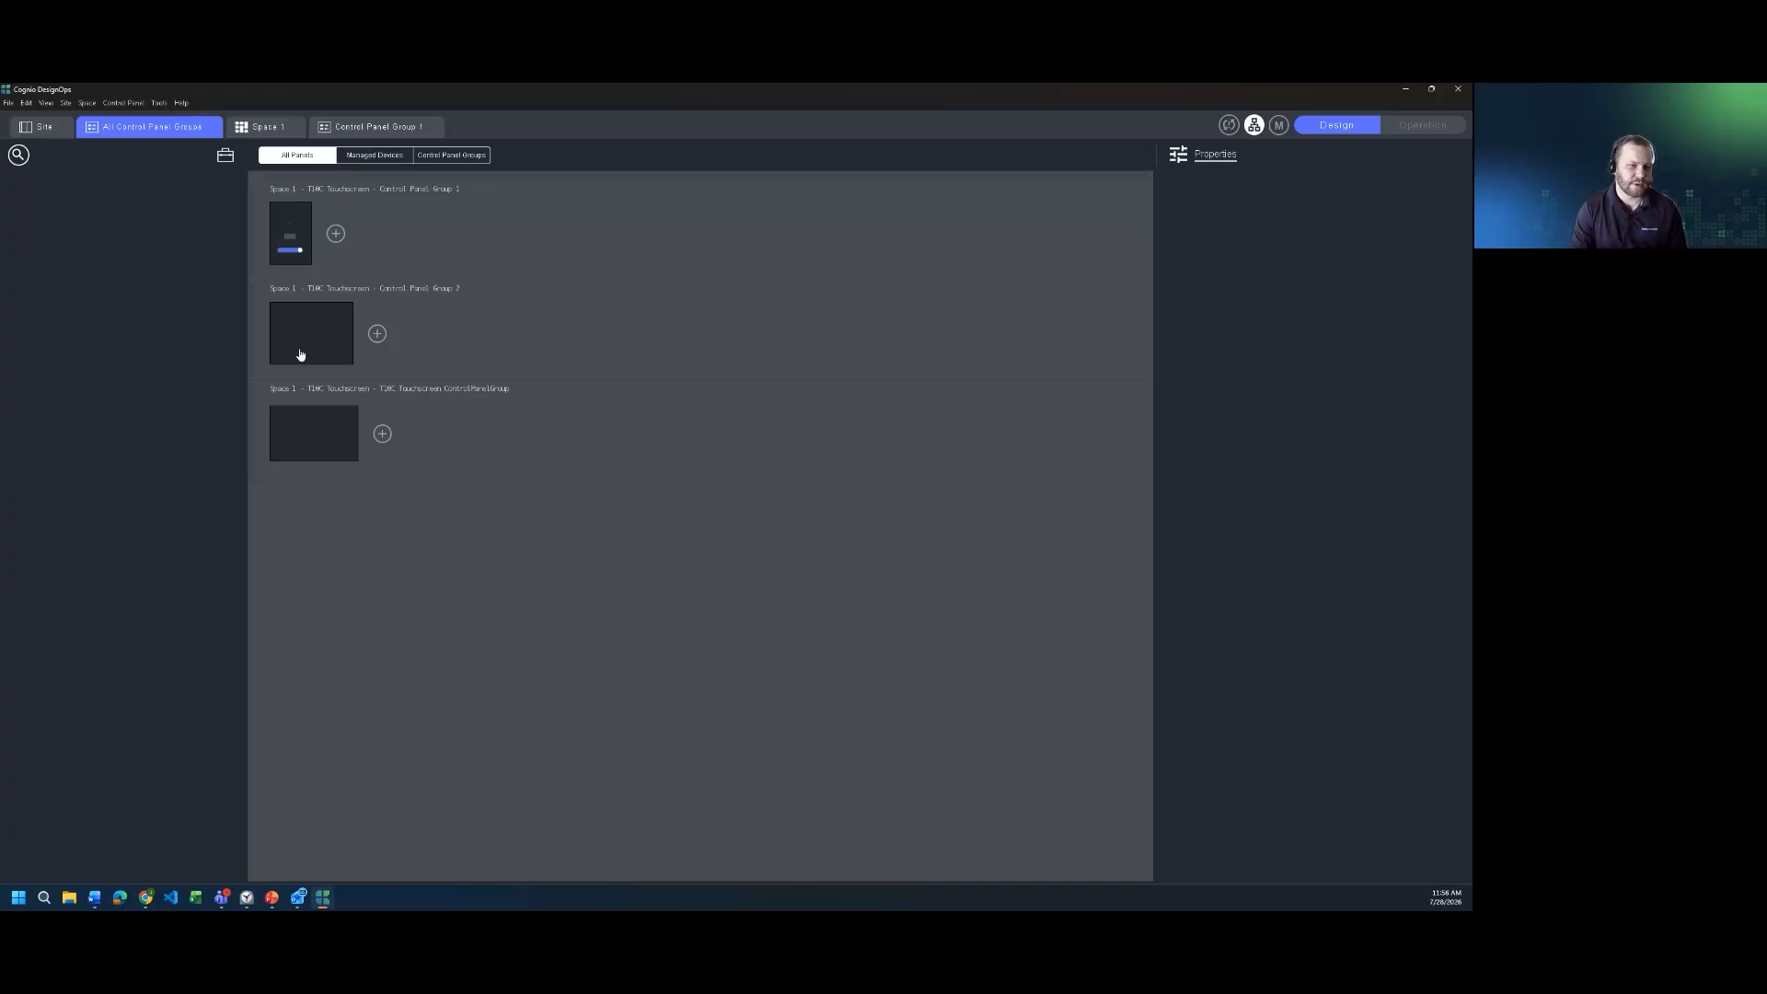
pyautogui.click(307, 347)
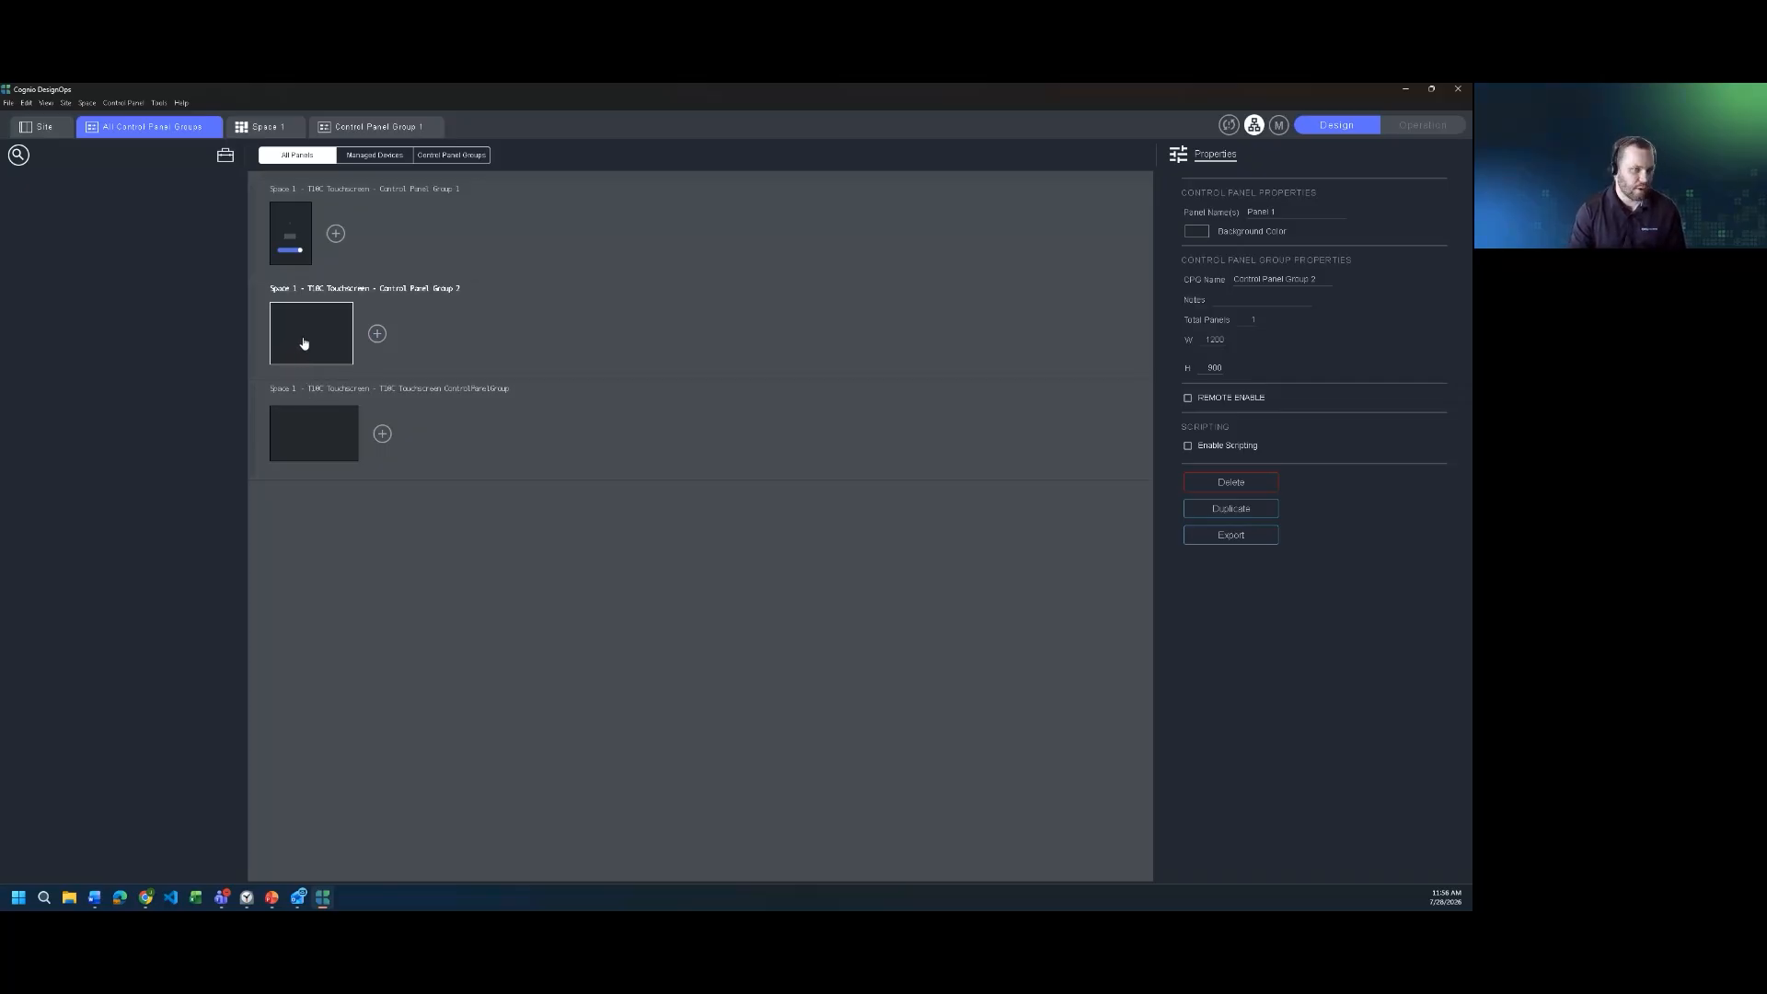
pyautogui.click(48, 129)
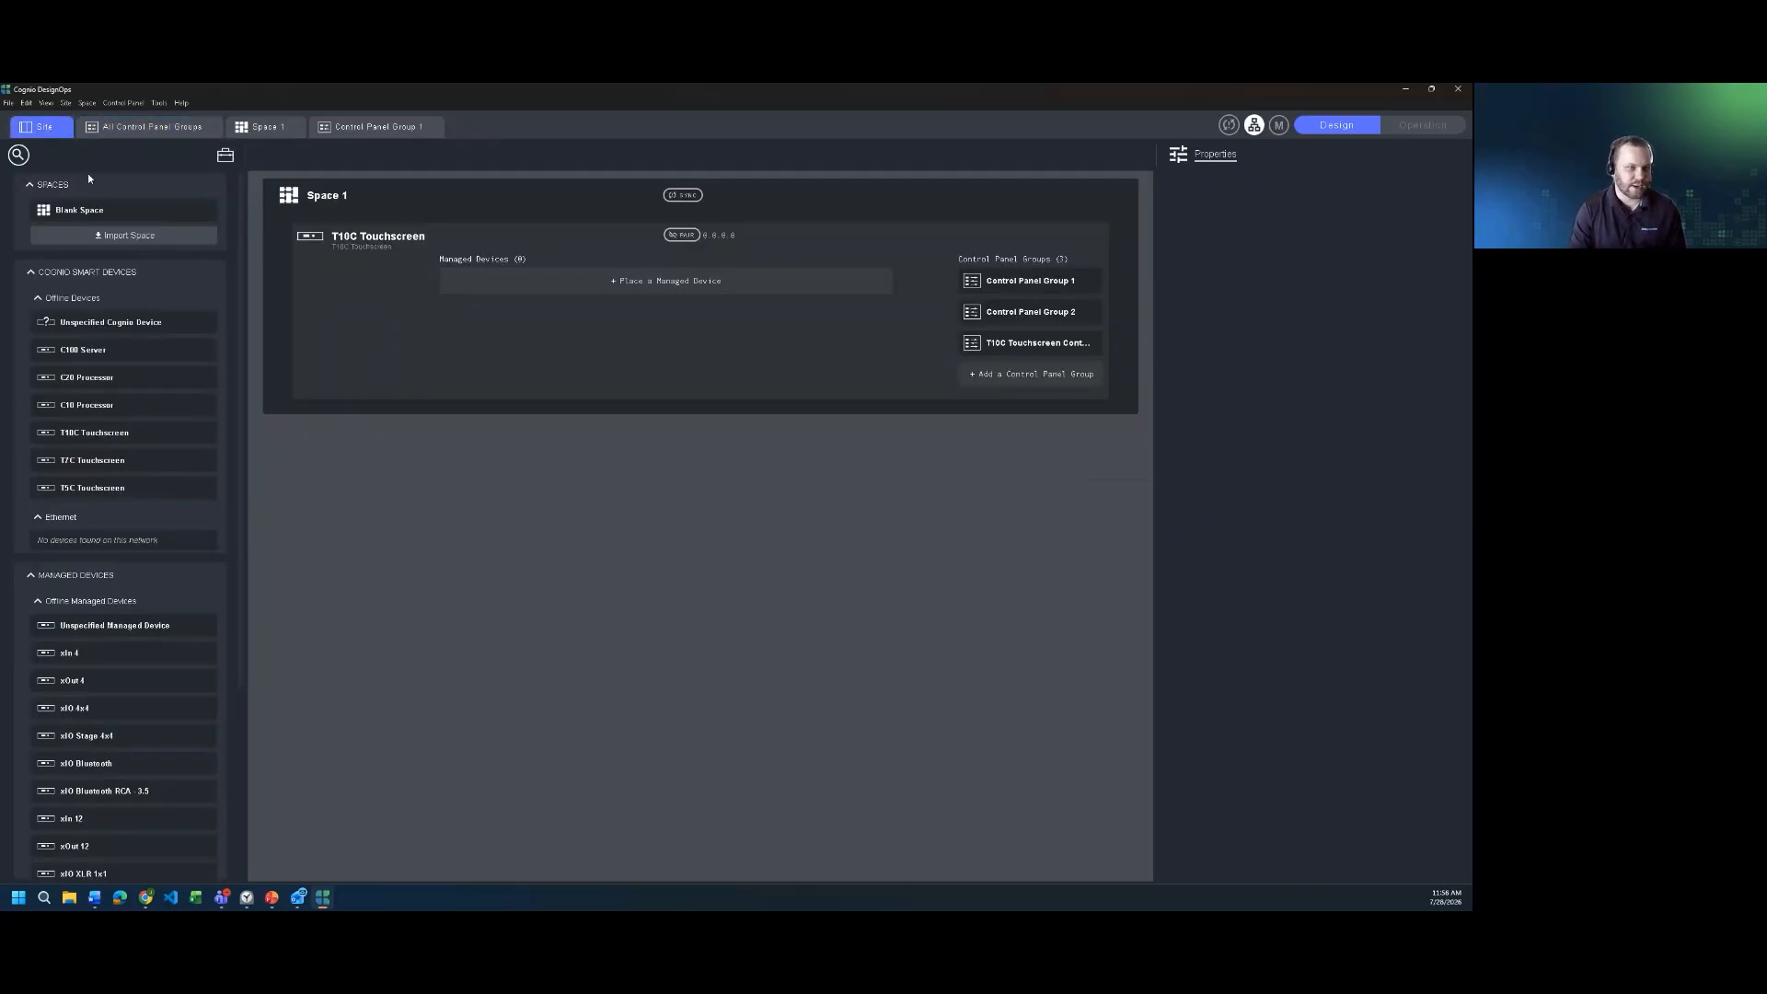